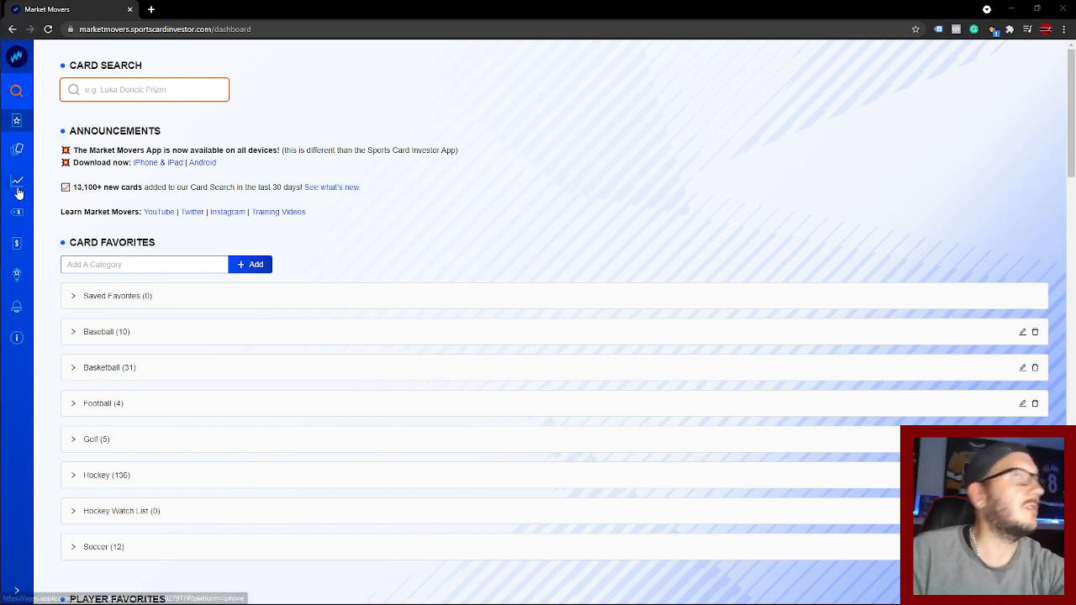
Step: Open the Price Movements by Card page and filter the cards by the sport Hockey
{"action": "mouse_move", "coordinate": [19, 193]}
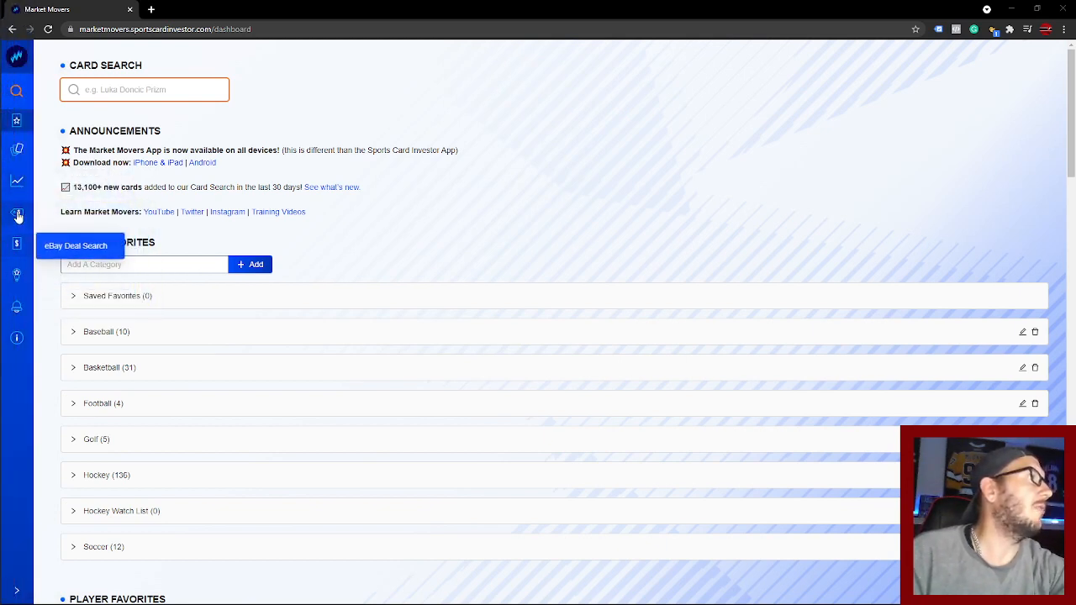
{"action": "mouse_move", "coordinate": [18, 215]}
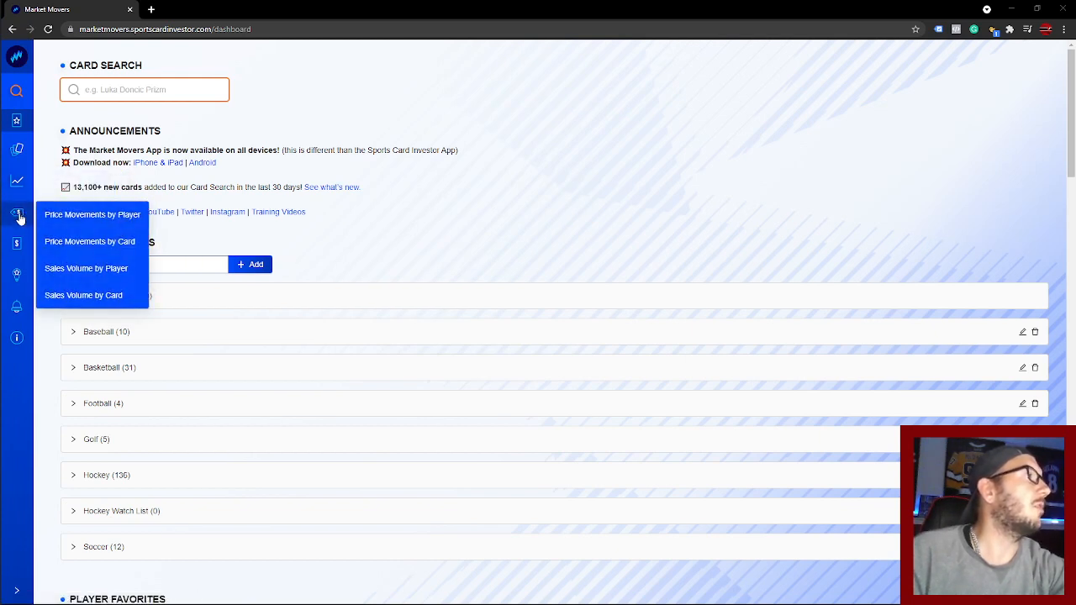
{"action": "left_click", "coordinate": [69, 244]}
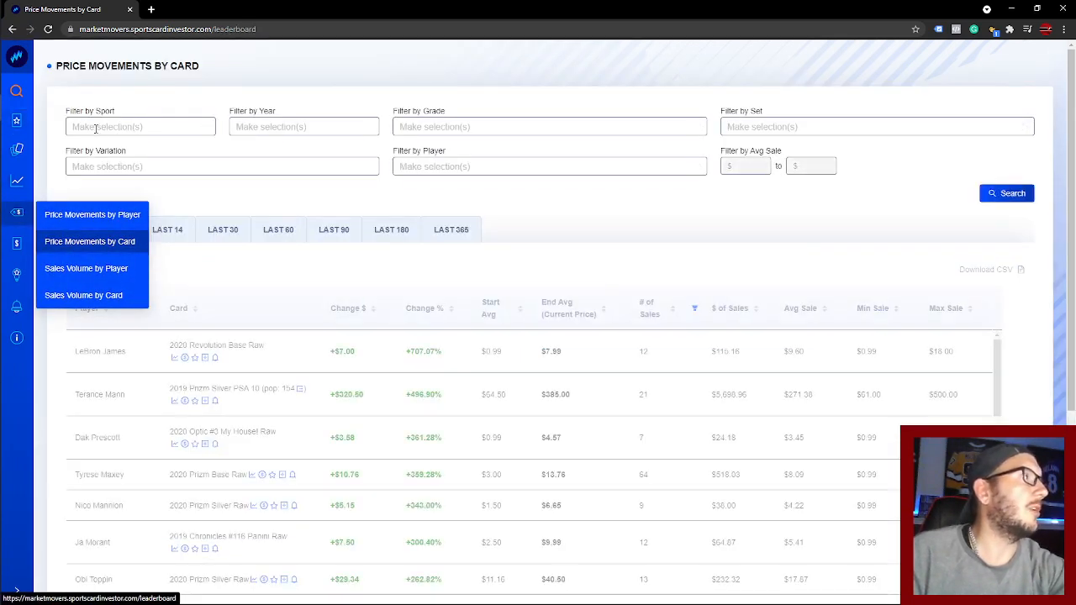
{"action": "left_click", "coordinate": [105, 126]}
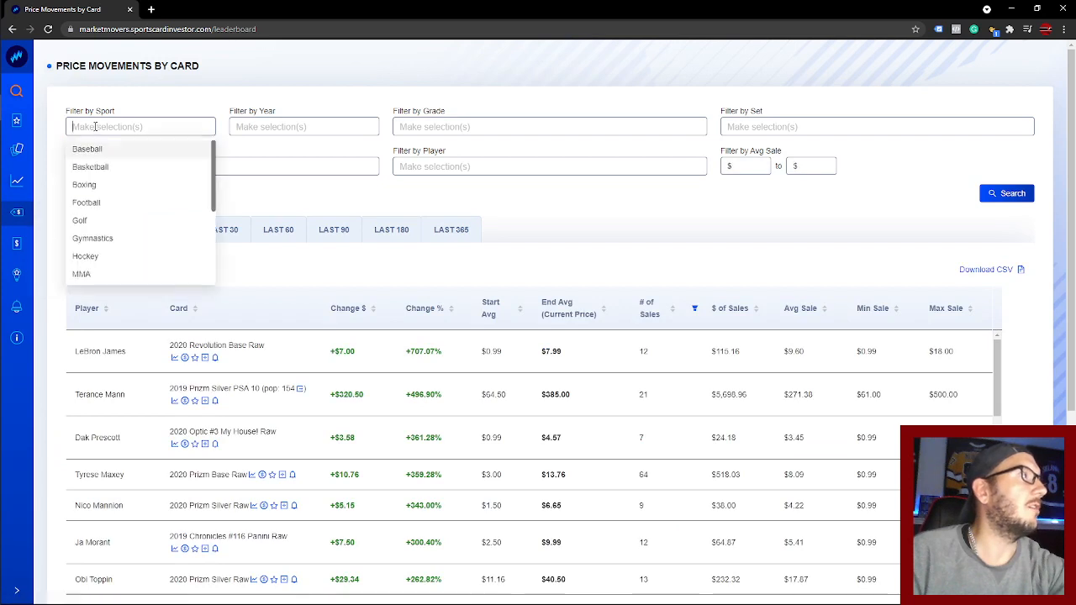
{"action": "left_click", "coordinate": [90, 257]}
Step: Add the years 2021, 2020, 2019, 2018, 2017, 2016 and 2015 to the year filter
{"action": "left_click", "coordinate": [254, 126]}
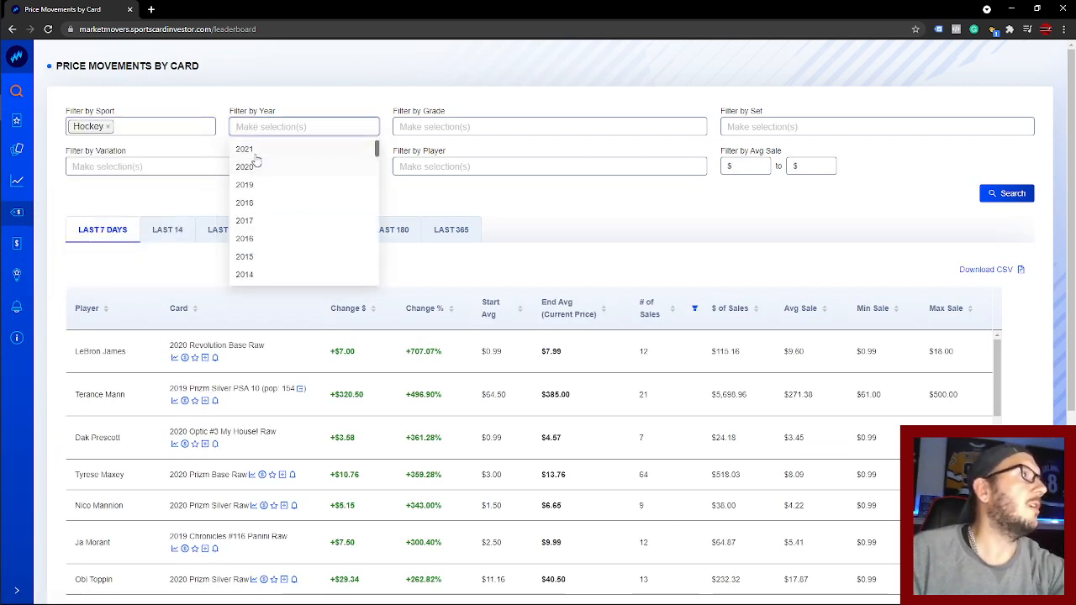
{"action": "left_click", "coordinate": [245, 150]}
{"action": "left_click", "coordinate": [246, 167]}
{"action": "left_click", "coordinate": [245, 184]}
{"action": "left_click", "coordinate": [244, 202]}
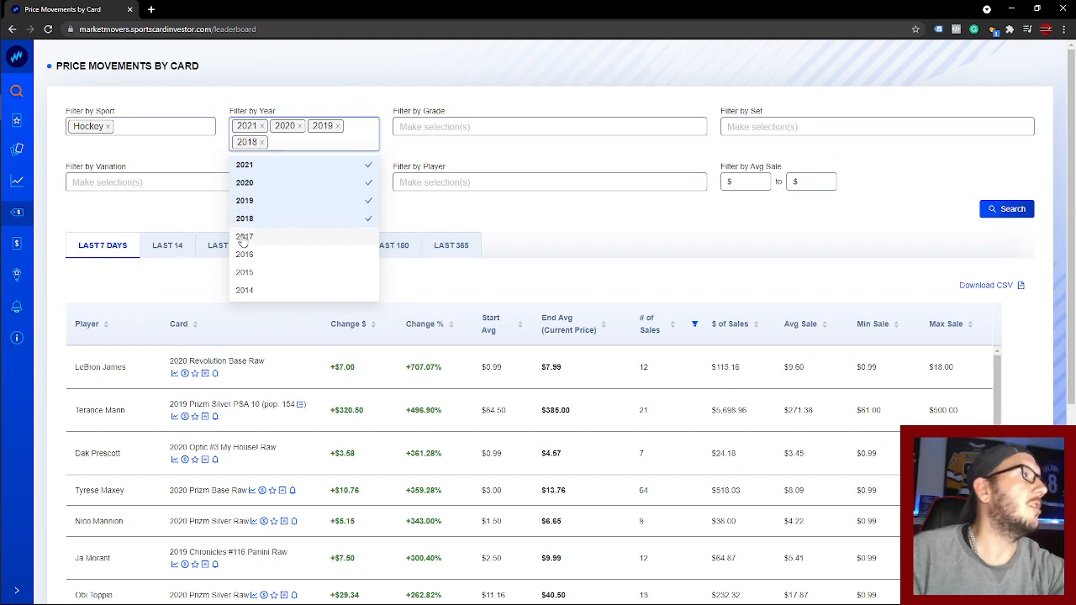
{"action": "left_click", "coordinate": [244, 237]}
{"action": "left_click", "coordinate": [245, 254]}
{"action": "left_click", "coordinate": [245, 272]}
Step: Extend the year filter with 2011, 2010, 2009, 2008, 2007, 2006 and 2005
{"action": "scroll", "coordinate": [270, 215], "scroll_direction": "down", "scroll_amount": 3}
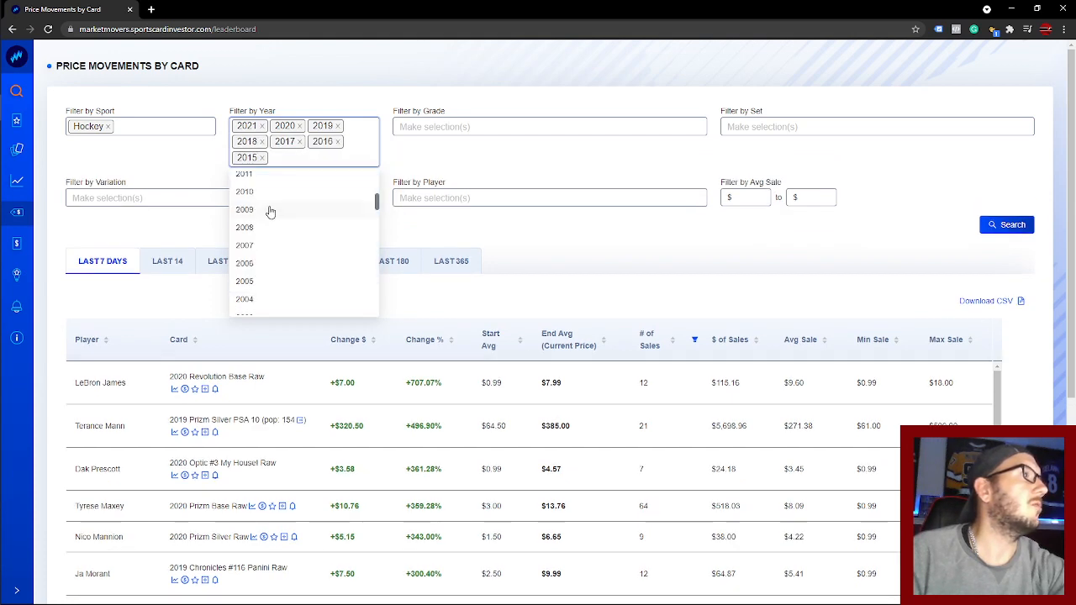
{"action": "left_click", "coordinate": [249, 192]}
{"action": "left_click", "coordinate": [247, 175]}
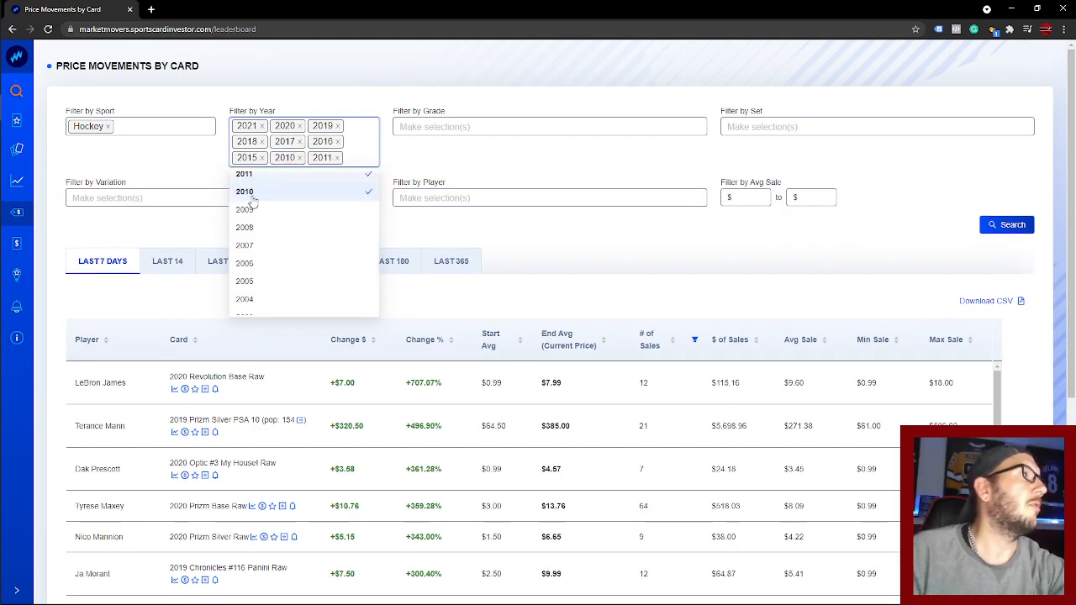
{"action": "left_click", "coordinate": [251, 211]}
{"action": "left_click", "coordinate": [254, 243]}
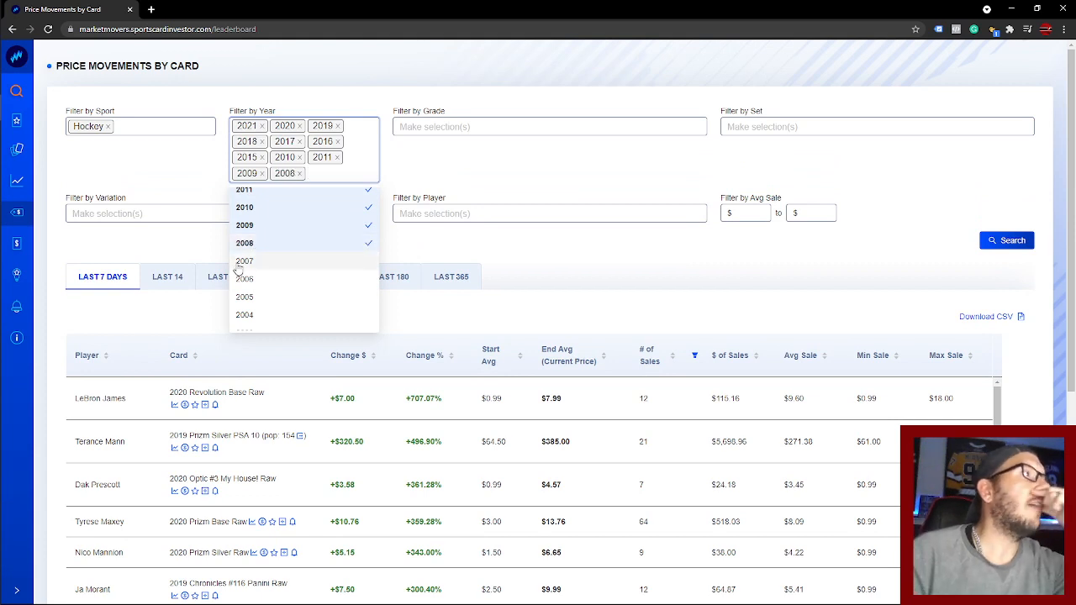
{"action": "left_click", "coordinate": [253, 260]}
{"action": "left_click", "coordinate": [250, 280]}
{"action": "left_click", "coordinate": [246, 311]}
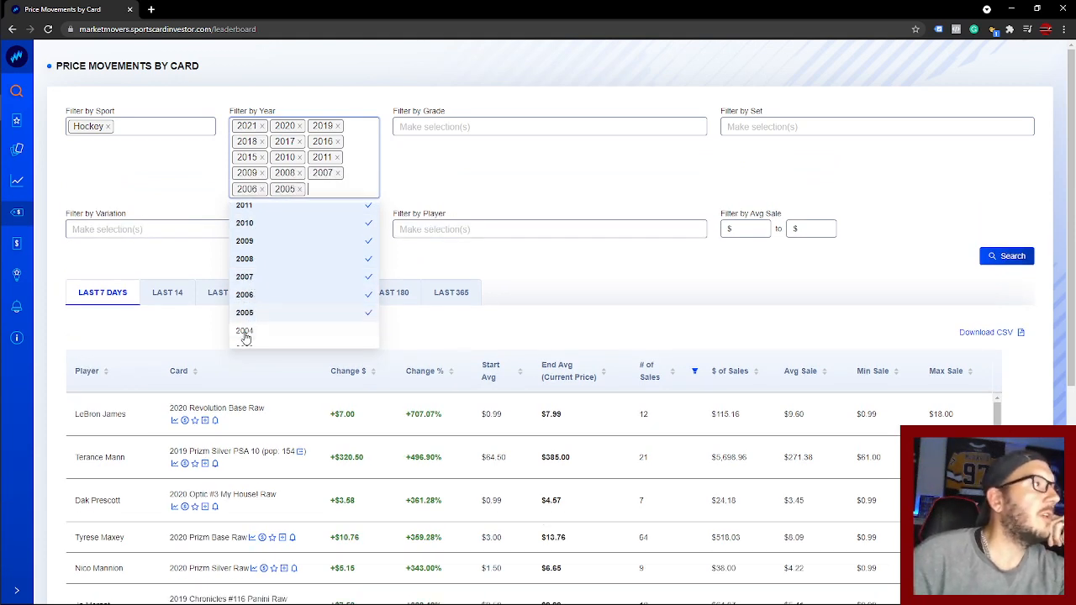
Step: Include the years 2004, 2003, 2002 and 2001 in the year filter as well
{"action": "left_click", "coordinate": [245, 331]}
{"action": "scroll", "coordinate": [286, 293], "scroll_direction": "down", "scroll_amount": 1}
{"action": "left_click", "coordinate": [257, 260]}
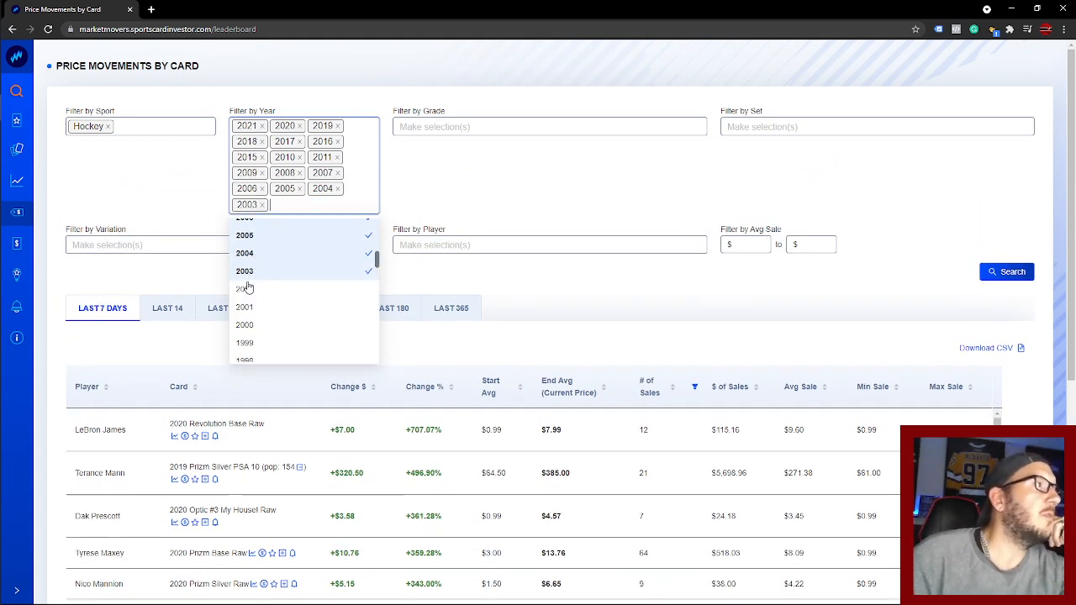
{"action": "left_click", "coordinate": [269, 289]}
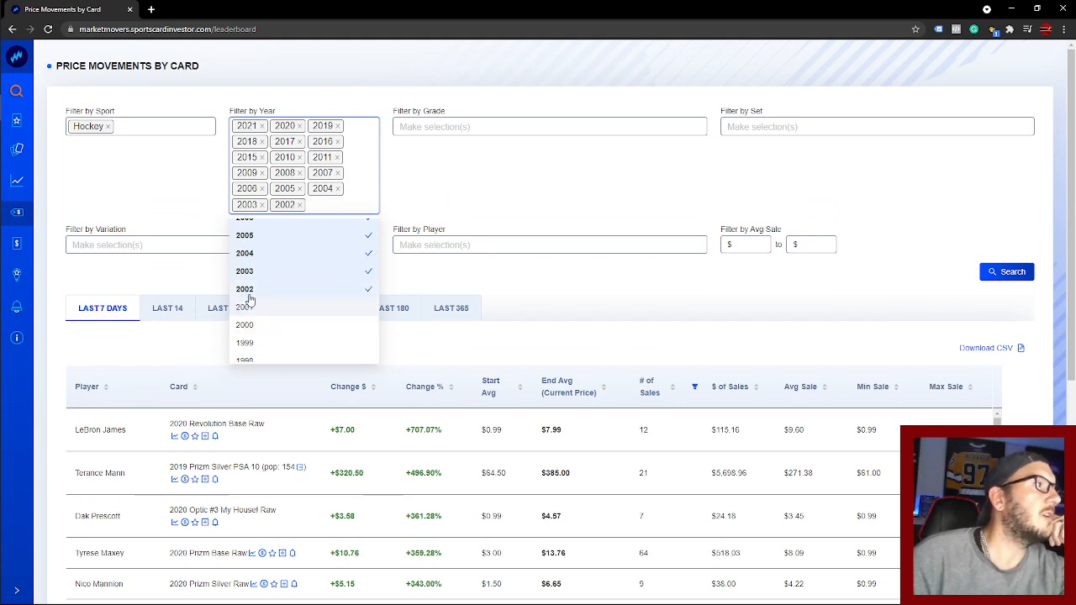
{"action": "left_click", "coordinate": [249, 289]}
{"action": "left_click", "coordinate": [249, 290]}
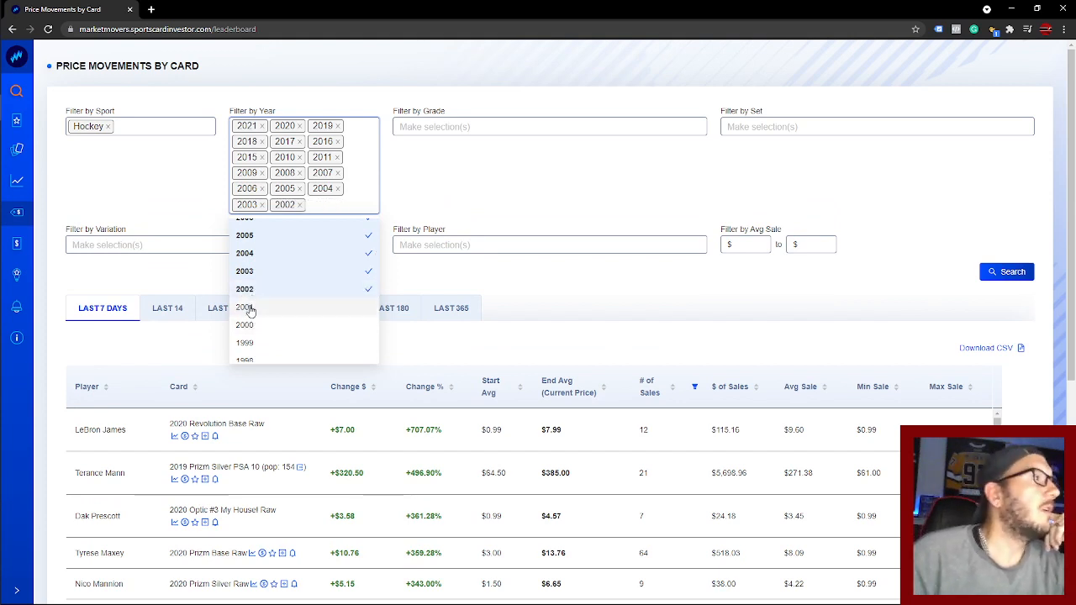
{"action": "left_click", "coordinate": [268, 306]}
Step: Filter the cards by the grades PSA 10, BGS 9.5 and Raw
{"action": "left_click", "coordinate": [496, 127]}
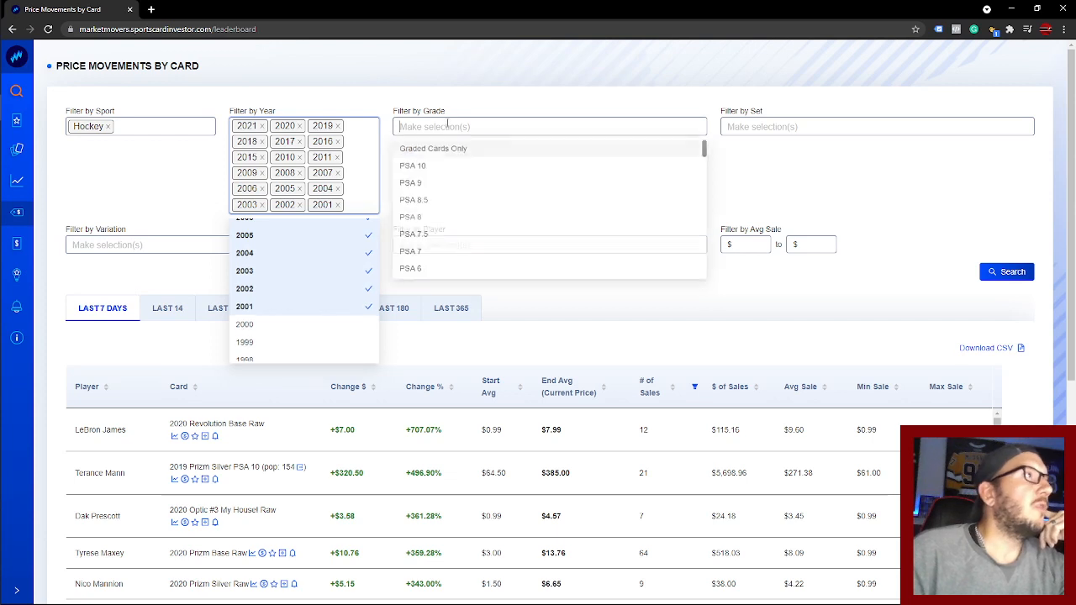
{"action": "left_click", "coordinate": [439, 166]}
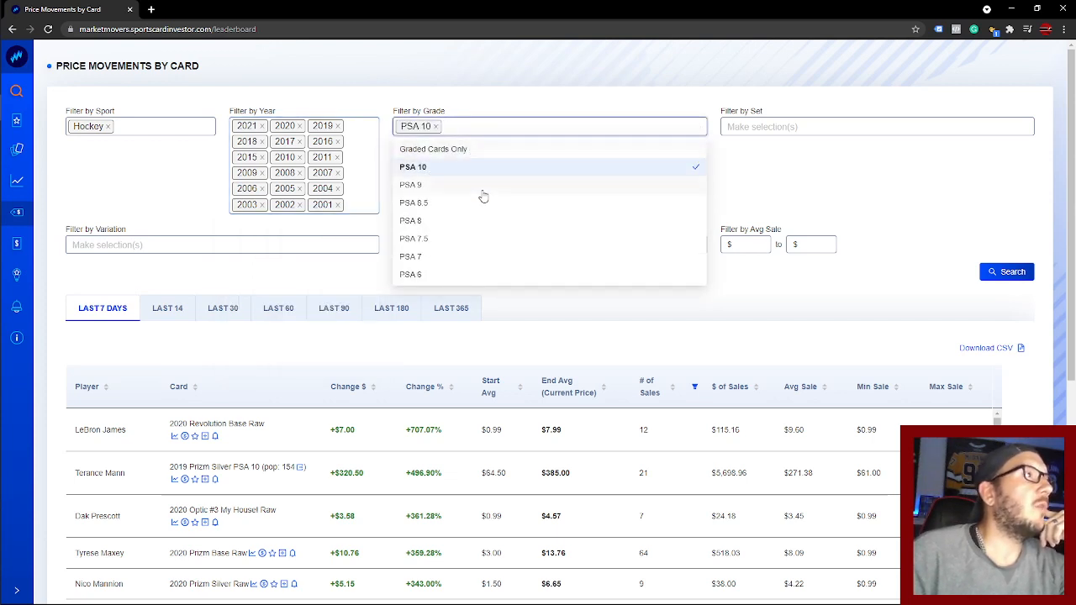
{"action": "scroll", "coordinate": [481, 194], "scroll_direction": "down", "scroll_amount": 2}
{"action": "scroll", "coordinate": [482, 196], "scroll_direction": "down", "scroll_amount": 2}
{"action": "left_click", "coordinate": [469, 233]}
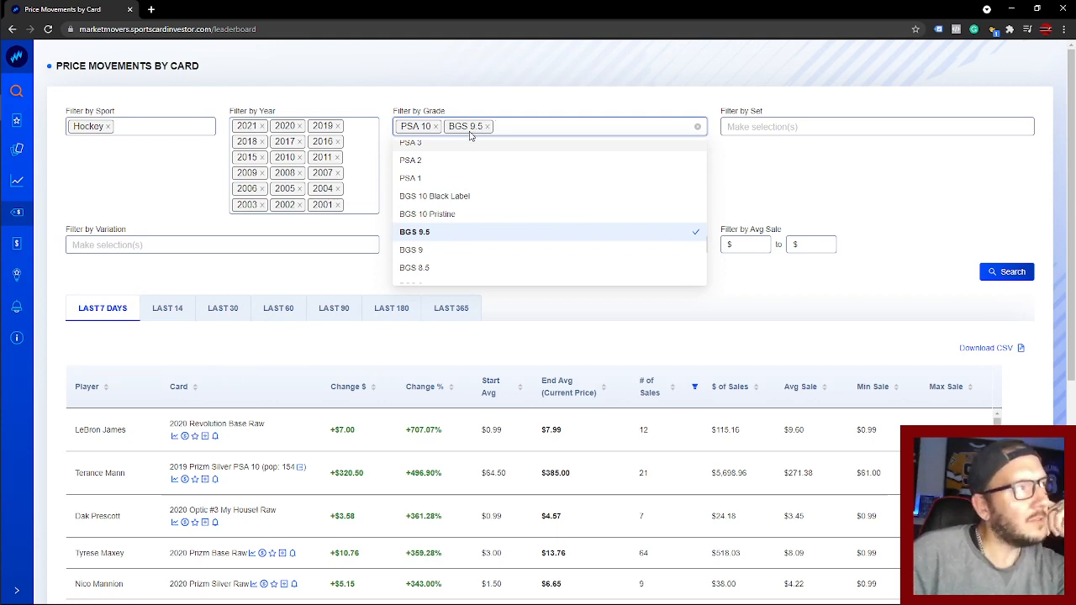
{"action": "scroll", "coordinate": [492, 202], "scroll_direction": "down", "scroll_amount": 2}
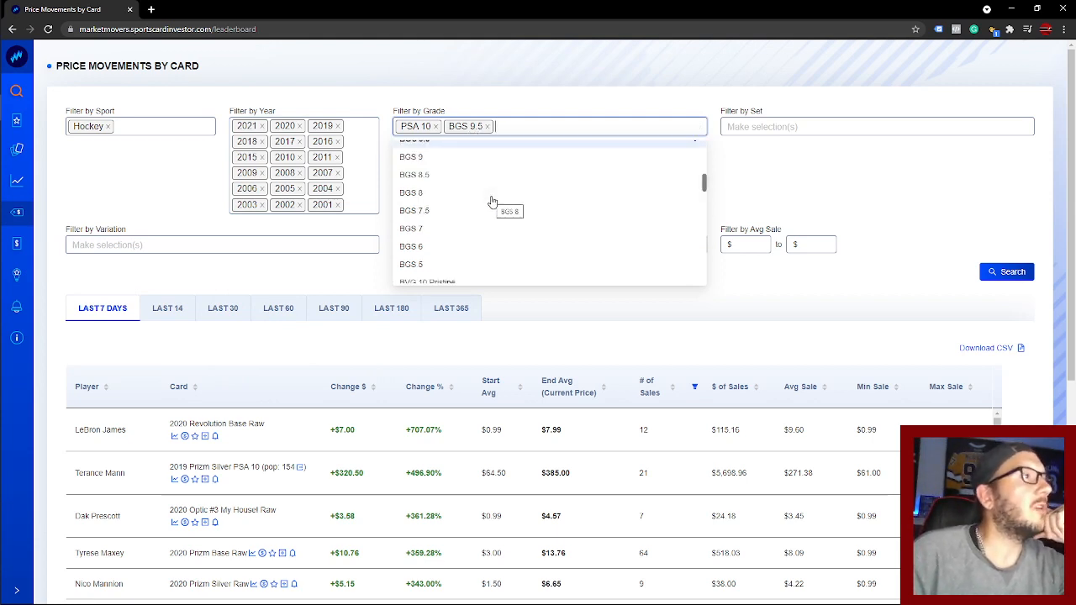
{"action": "scroll", "coordinate": [493, 202], "scroll_direction": "down", "scroll_amount": 2}
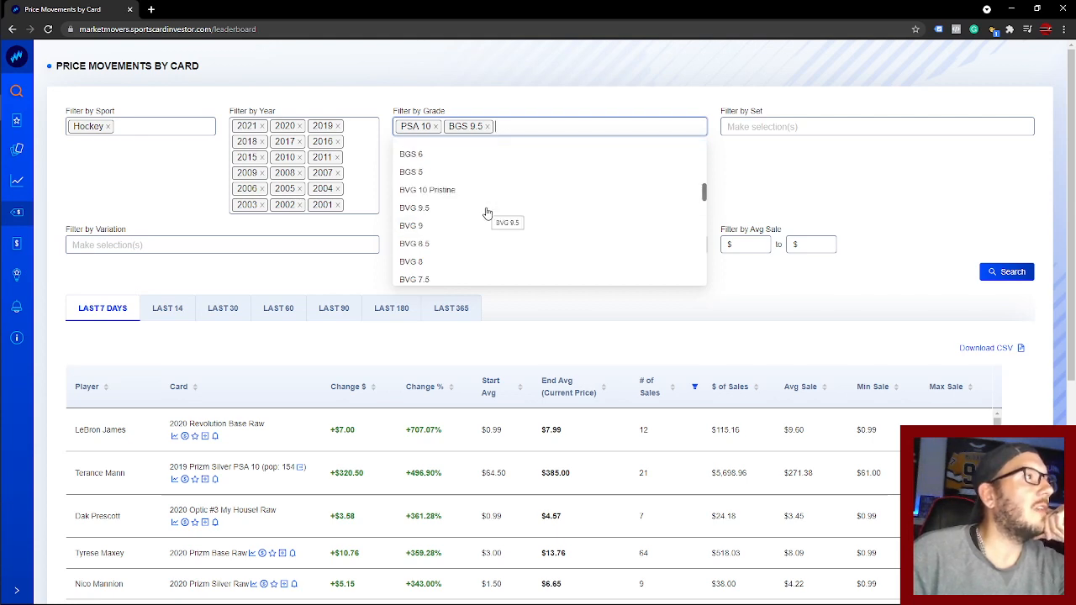
{"action": "scroll", "coordinate": [486, 213], "scroll_direction": "down", "scroll_amount": 5}
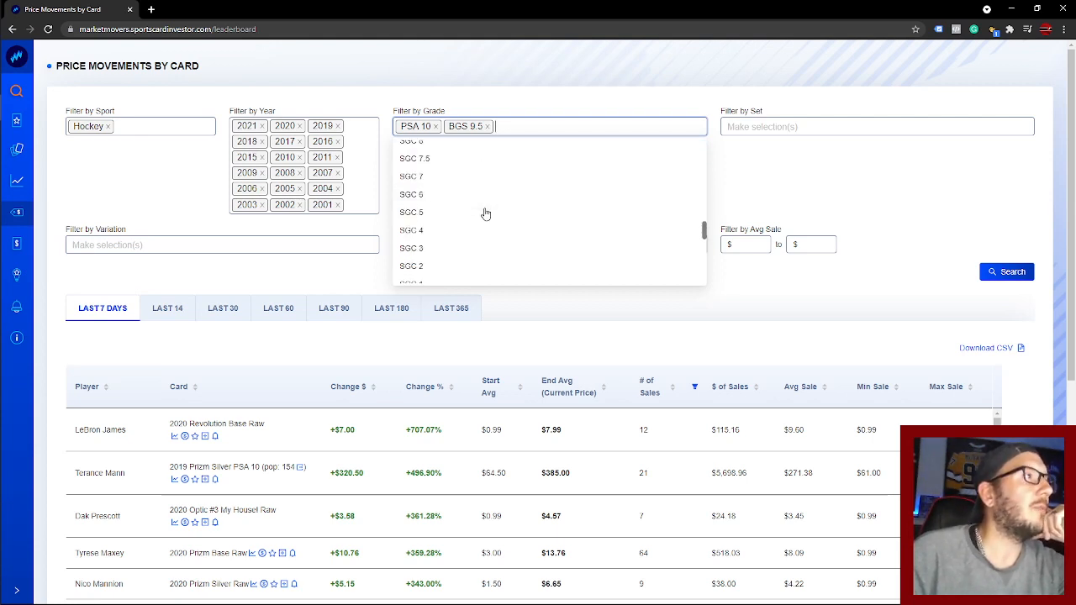
{"action": "scroll", "coordinate": [486, 213], "scroll_direction": "down", "scroll_amount": 3}
{"action": "left_click", "coordinate": [426, 213]}
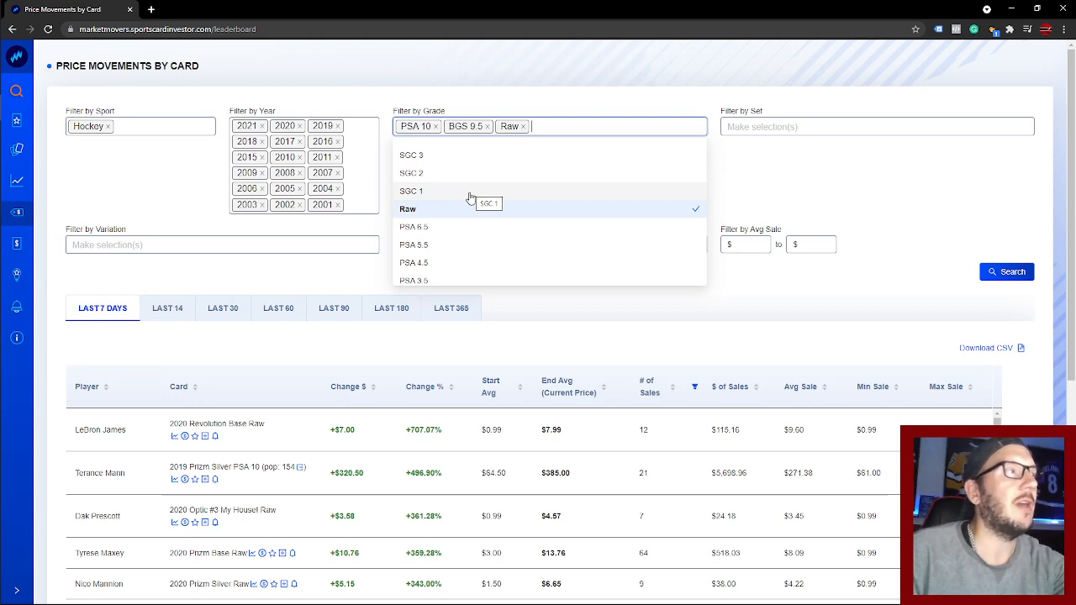
Step: Filter the cards by the sets Upper Deck and Upper Deck SP
{"action": "left_click", "coordinate": [750, 128]}
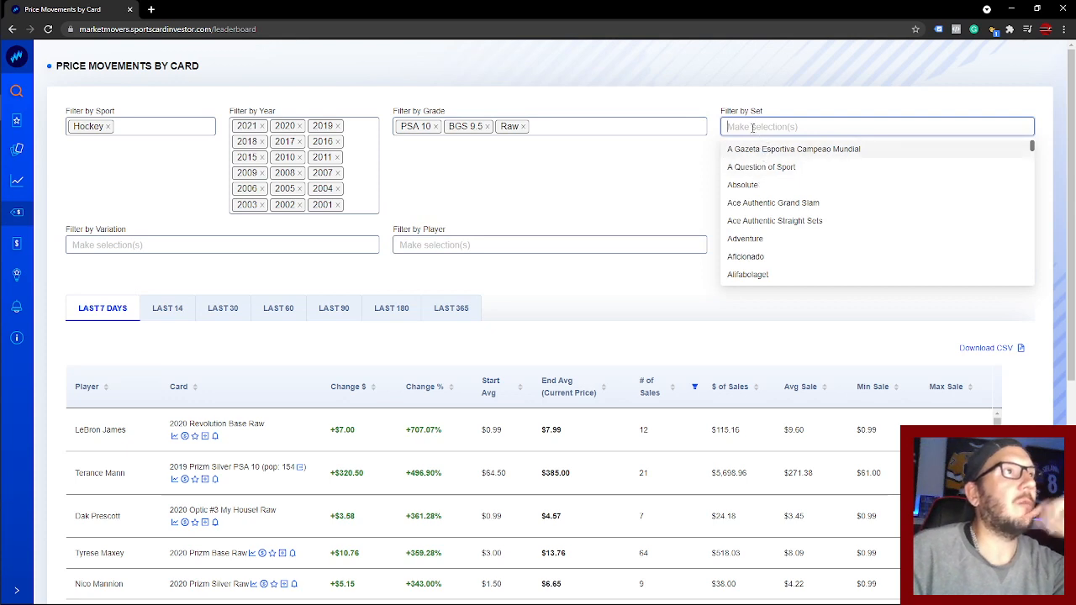
{"action": "type", "text": "upper"}
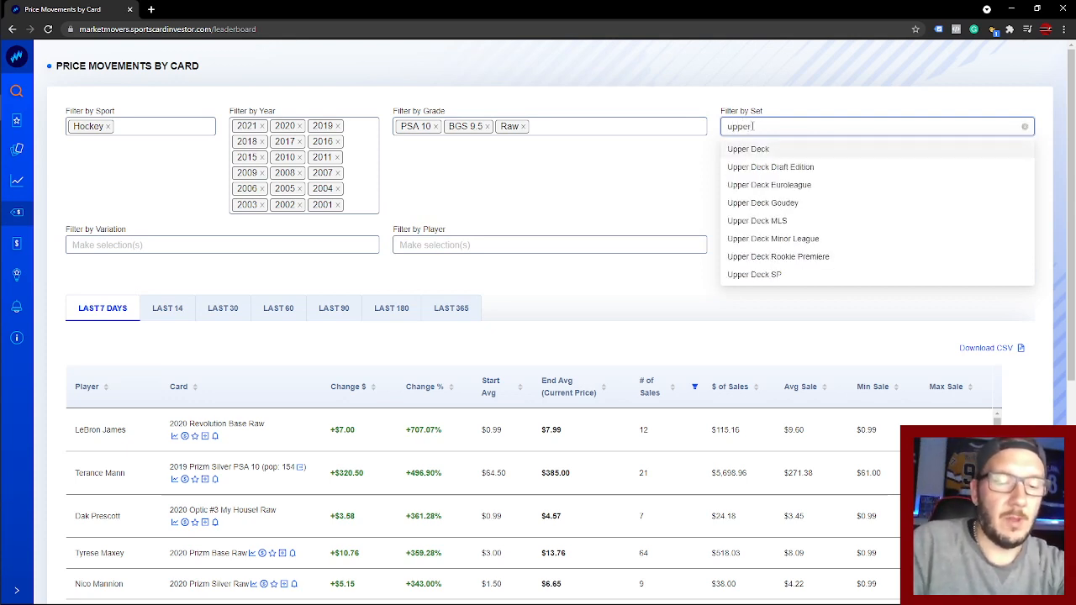
{"action": "type", "text": " deck"}
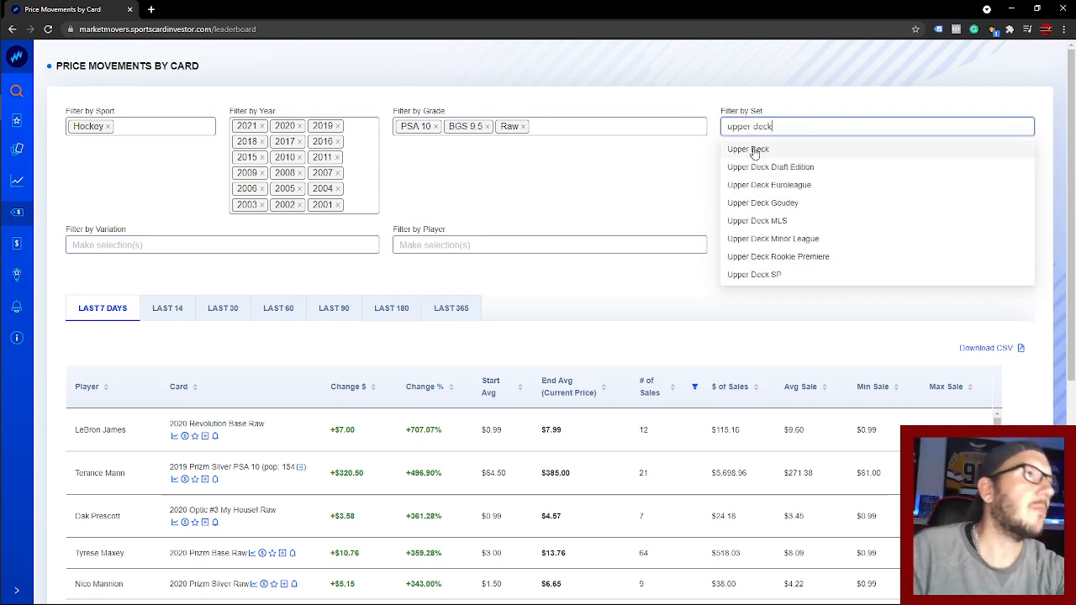
{"action": "left_click", "coordinate": [754, 149]}
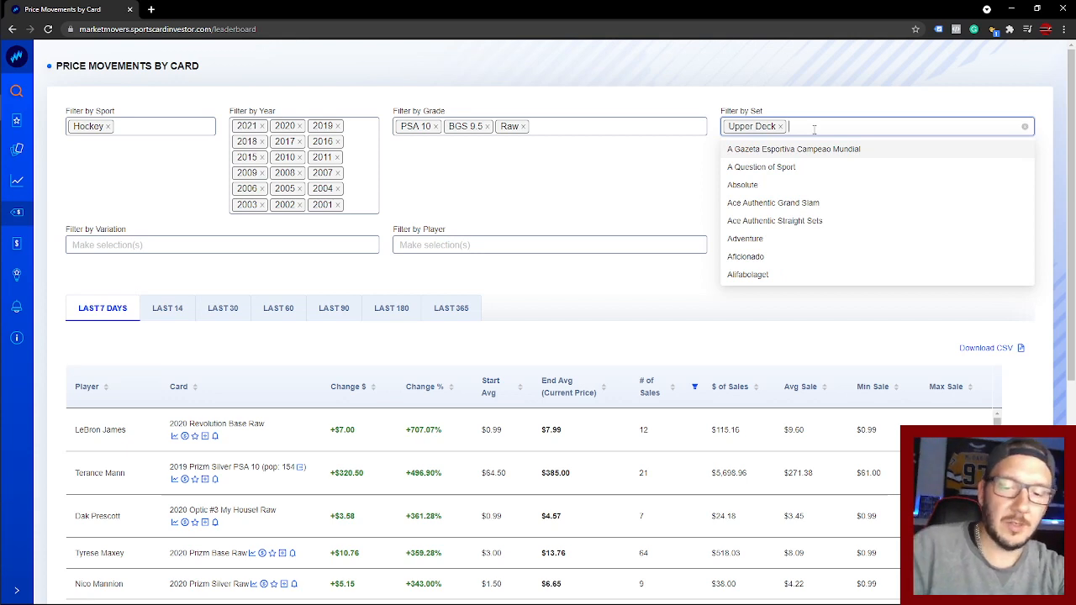
{"action": "type", "text": "upper deck"}
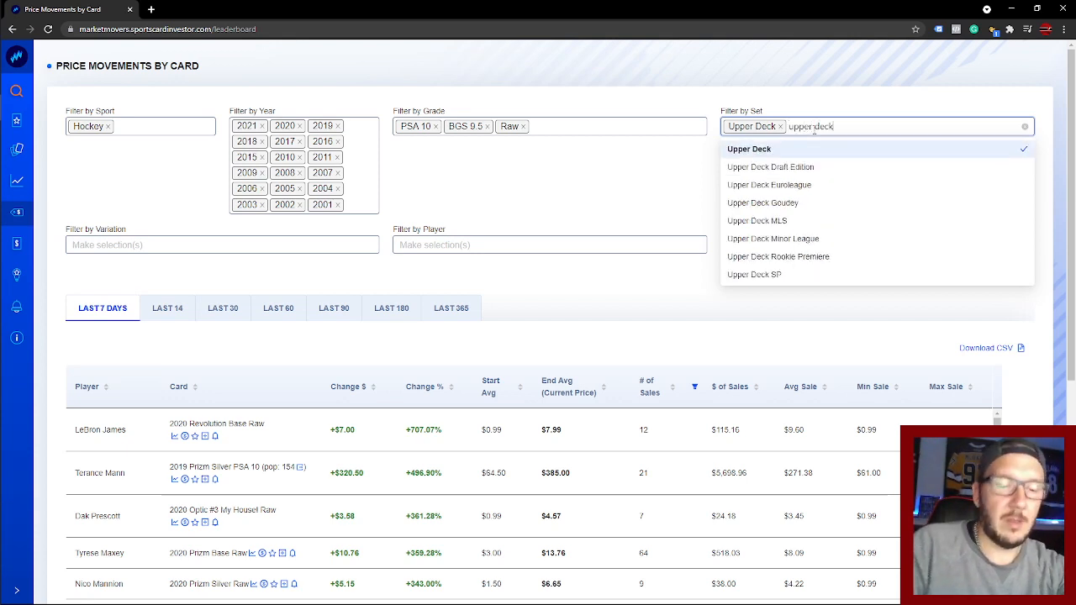
{"action": "left_click", "coordinate": [762, 274]}
{"action": "left_click", "coordinate": [563, 183]}
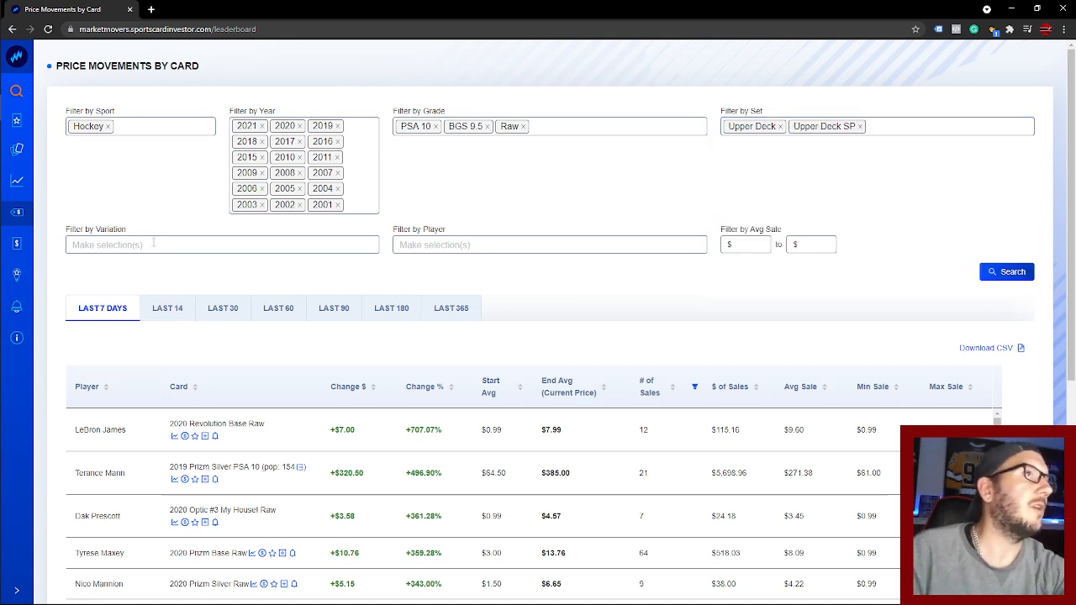
Step: Leave the variation filter empty and run the card search with the chosen filters
{"action": "left_click", "coordinate": [123, 244]}
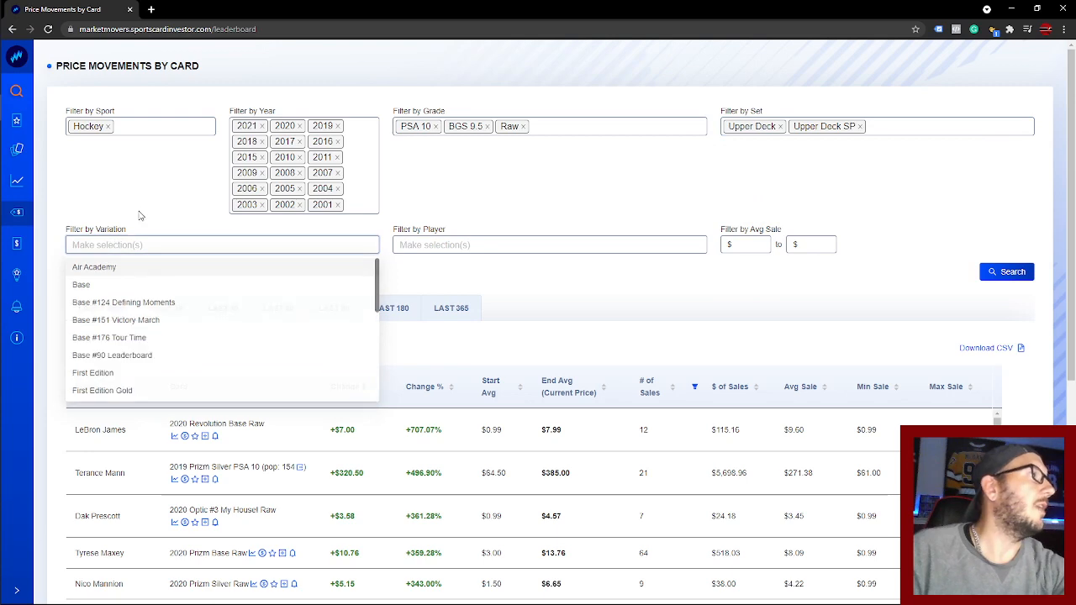
{"action": "left_click", "coordinate": [724, 245]}
{"action": "left_click", "coordinate": [1009, 272]}
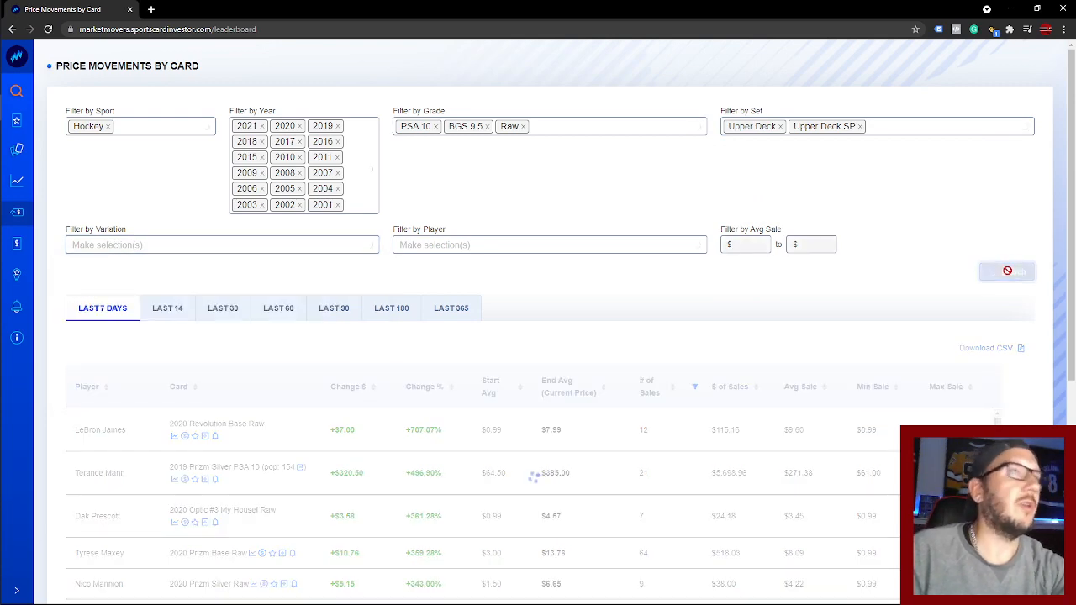
Step: Set the results table to show 100 items per page
{"action": "scroll", "coordinate": [598, 289], "scroll_direction": "down", "scroll_amount": 3}
{"action": "scroll", "coordinate": [598, 289], "scroll_direction": "down", "scroll_amount": 2}
{"action": "left_click", "coordinate": [967, 341]}
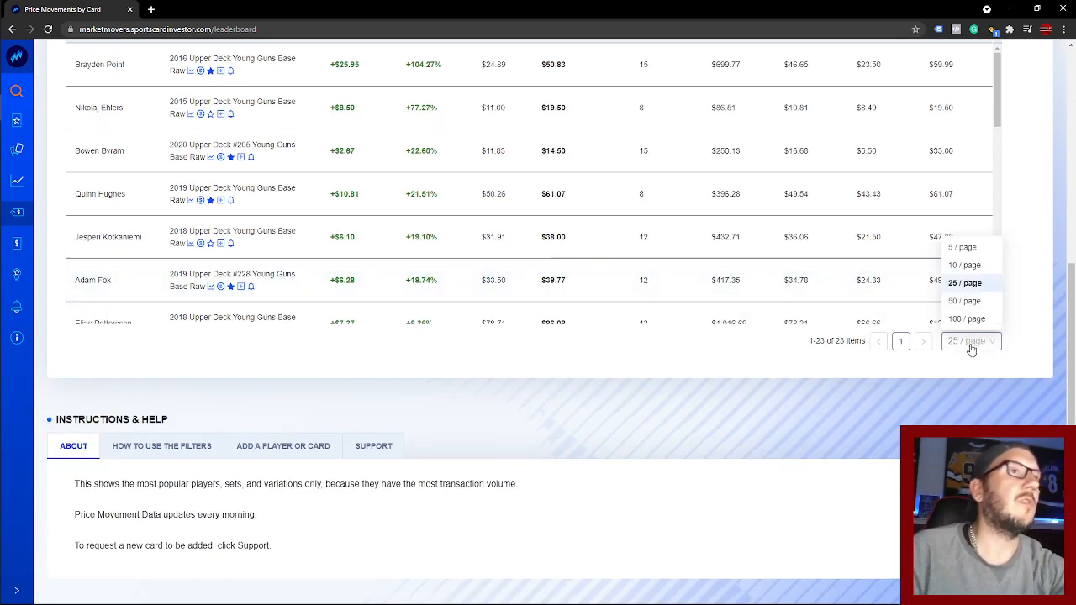
{"action": "left_click", "coordinate": [962, 318]}
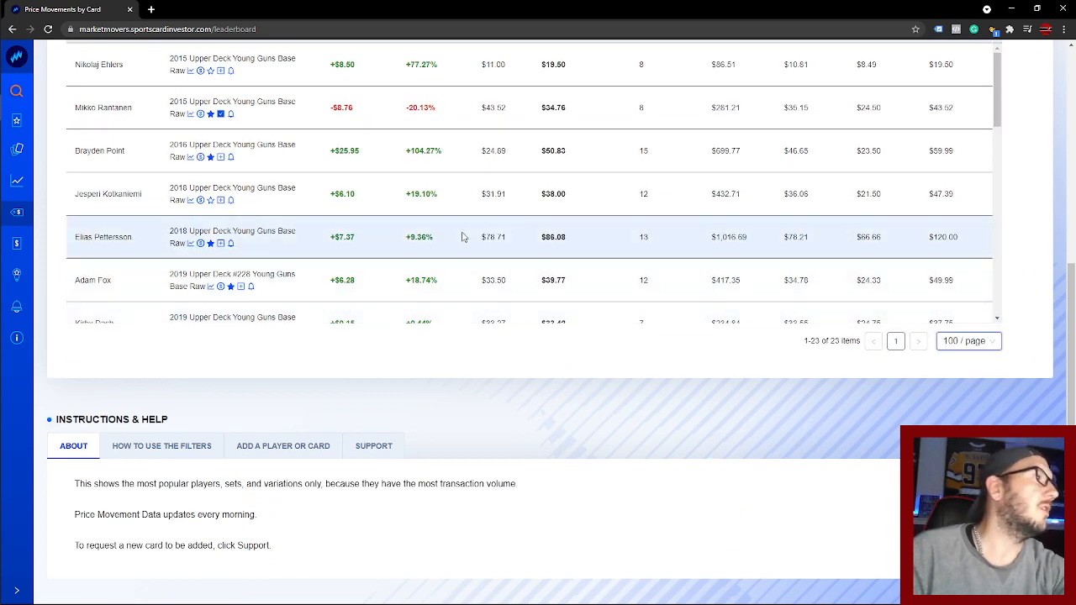
Step: Sort the results table by percentage change in descending order
{"action": "scroll", "coordinate": [509, 226], "scroll_direction": "up", "scroll_amount": 4}
{"action": "scroll", "coordinate": [509, 225], "scroll_direction": "down", "scroll_amount": 1}
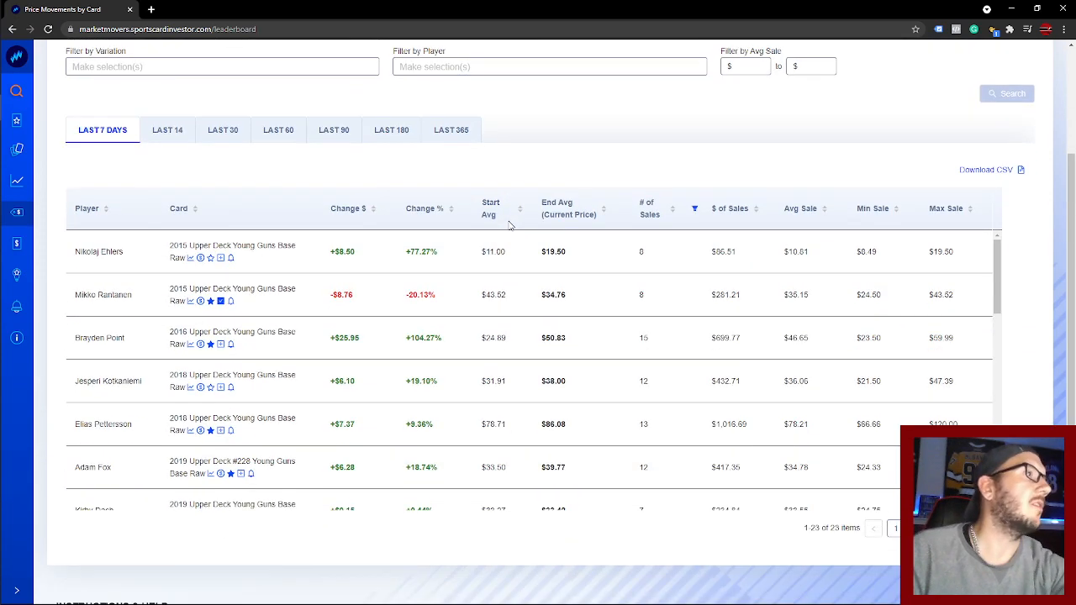
{"action": "left_click", "coordinate": [452, 211]}
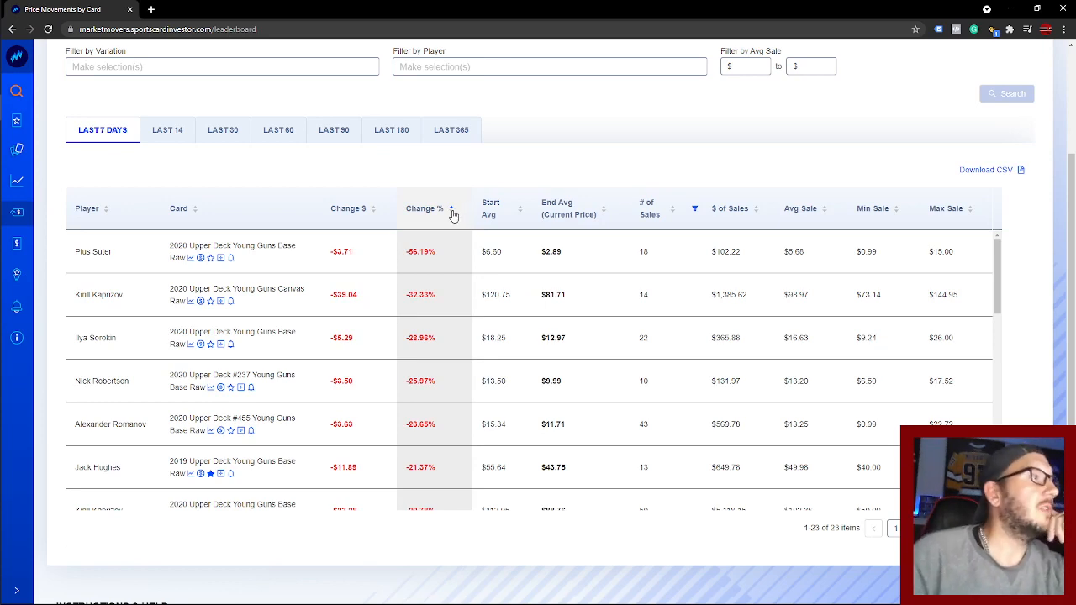
{"action": "left_click", "coordinate": [451, 214]}
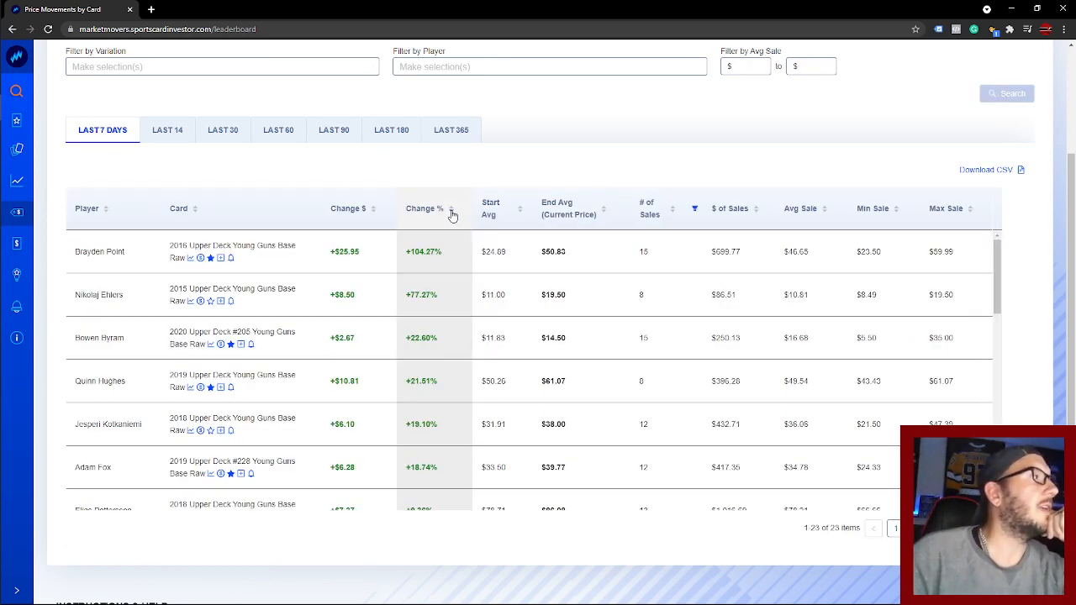
{"action": "scroll", "coordinate": [468, 210], "scroll_direction": "up", "scroll_amount": 1}
{"action": "scroll", "coordinate": [469, 210], "scroll_direction": "down", "scroll_amount": 1}
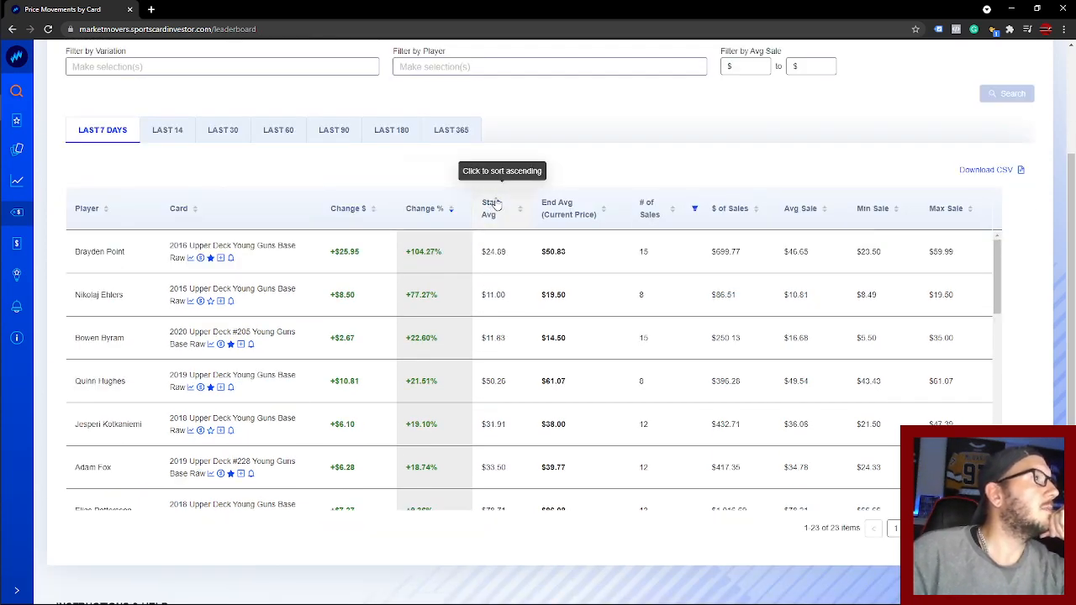
{"action": "scroll", "coordinate": [521, 198], "scroll_direction": "up", "scroll_amount": 2}
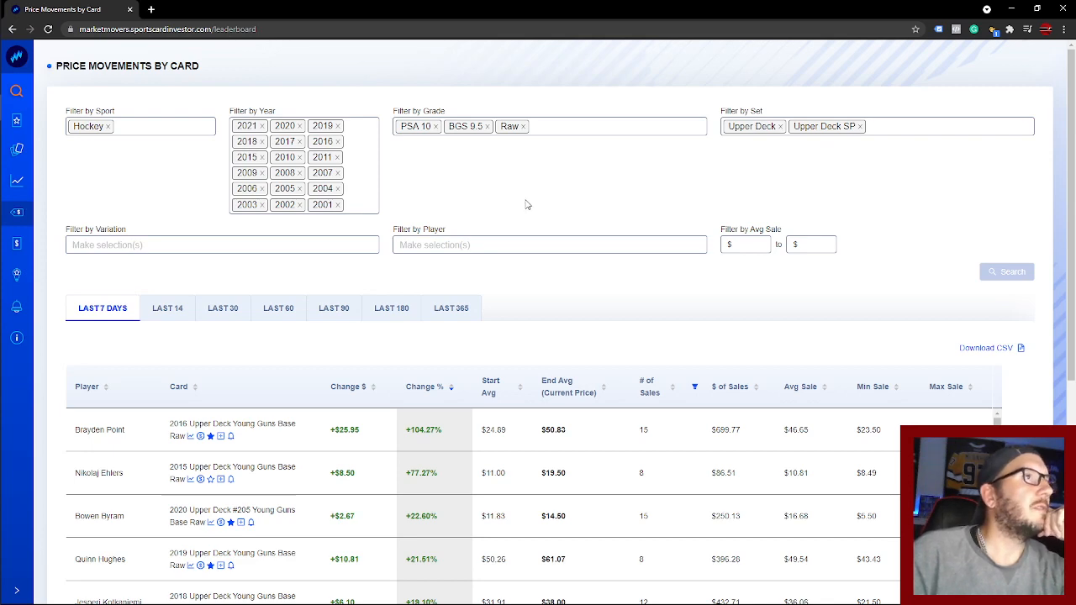
Step: Review the price chart of Brayden Point's 2016 Young Guns raw card over the last 365 days, then close it
{"action": "scroll", "coordinate": [530, 202], "scroll_direction": "down", "scroll_amount": 2}
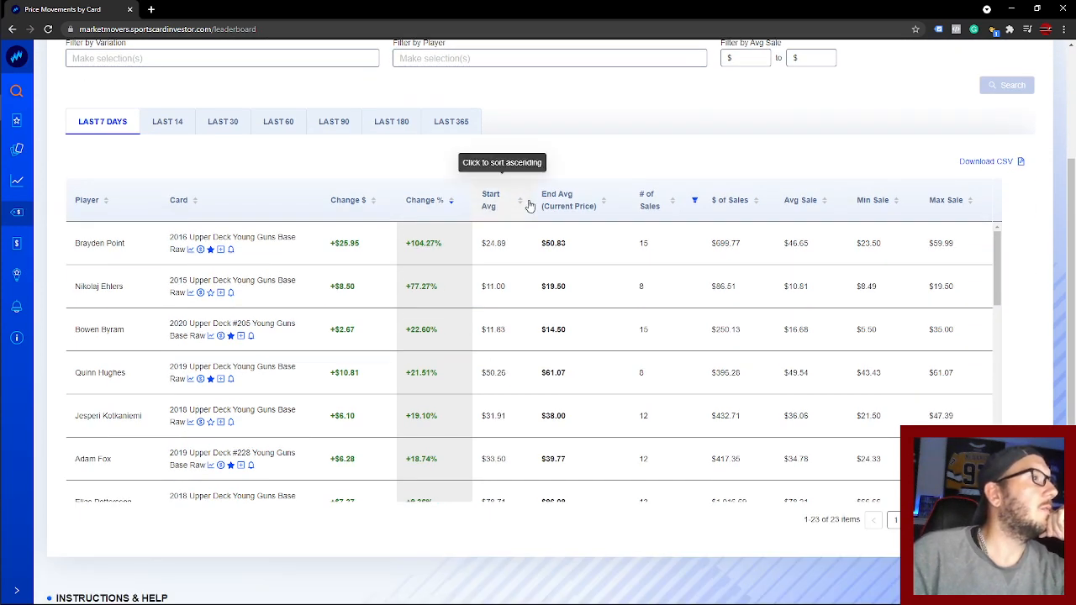
{"action": "scroll", "coordinate": [546, 195], "scroll_direction": "up", "scroll_amount": 1}
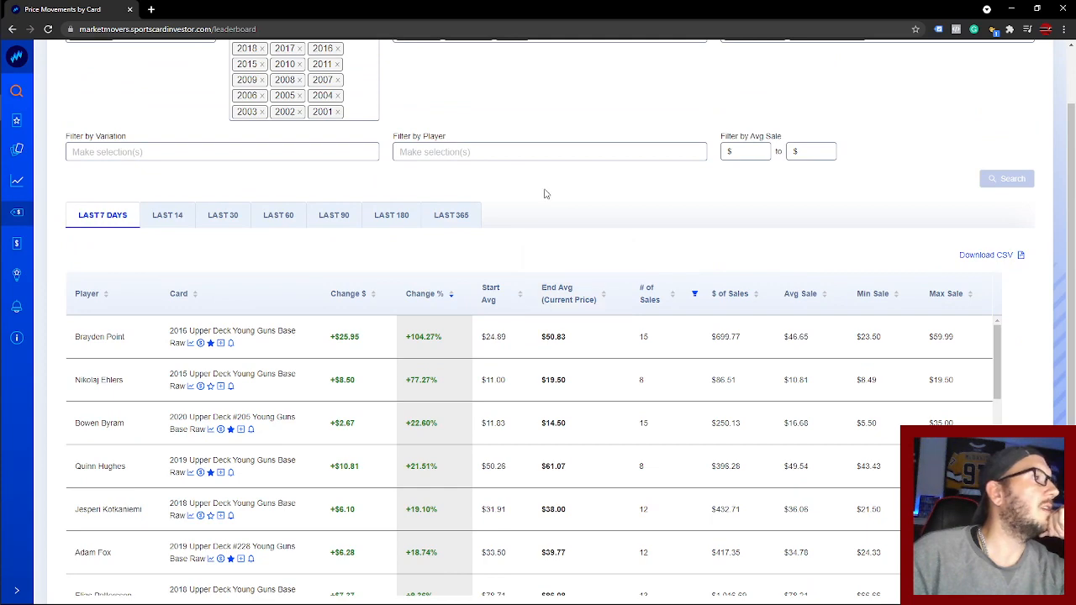
{"action": "scroll", "coordinate": [544, 194], "scroll_direction": "up", "scroll_amount": 1}
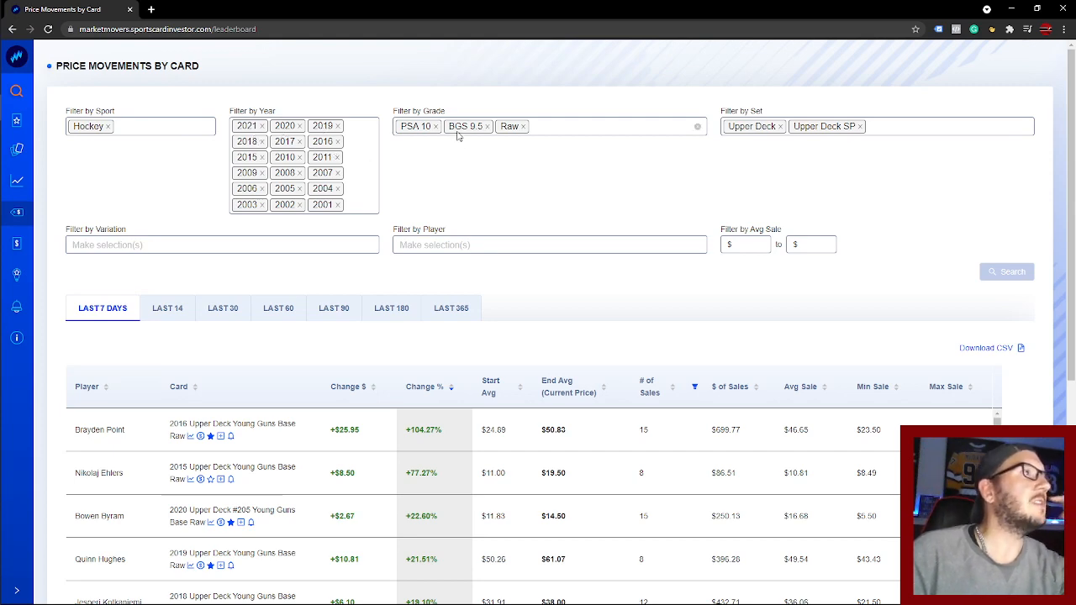
{"action": "scroll", "coordinate": [505, 184], "scroll_direction": "down", "scroll_amount": 1}
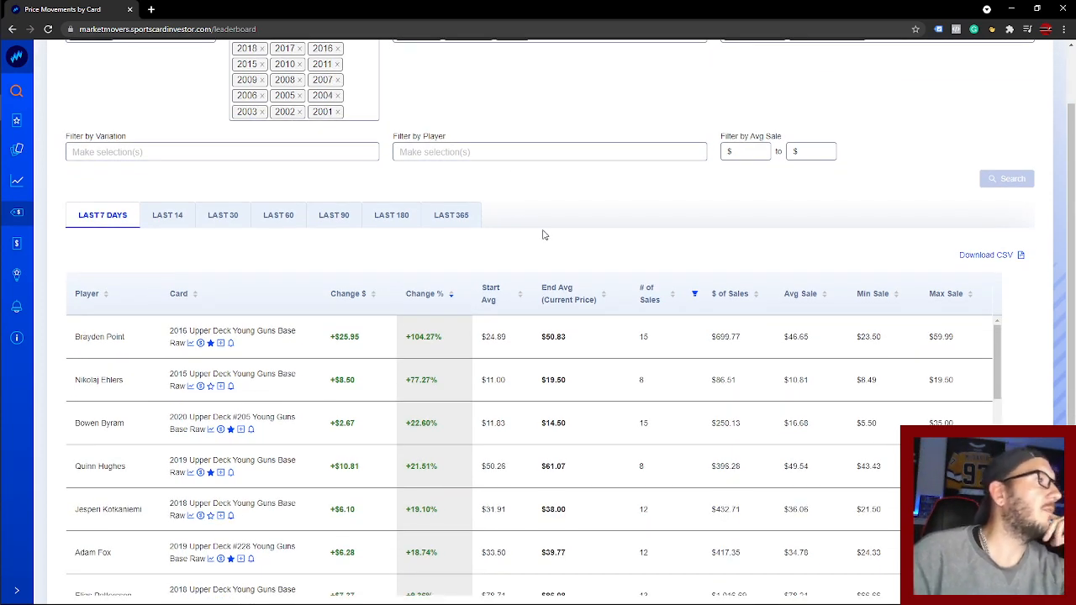
{"action": "left_click", "coordinate": [191, 344]}
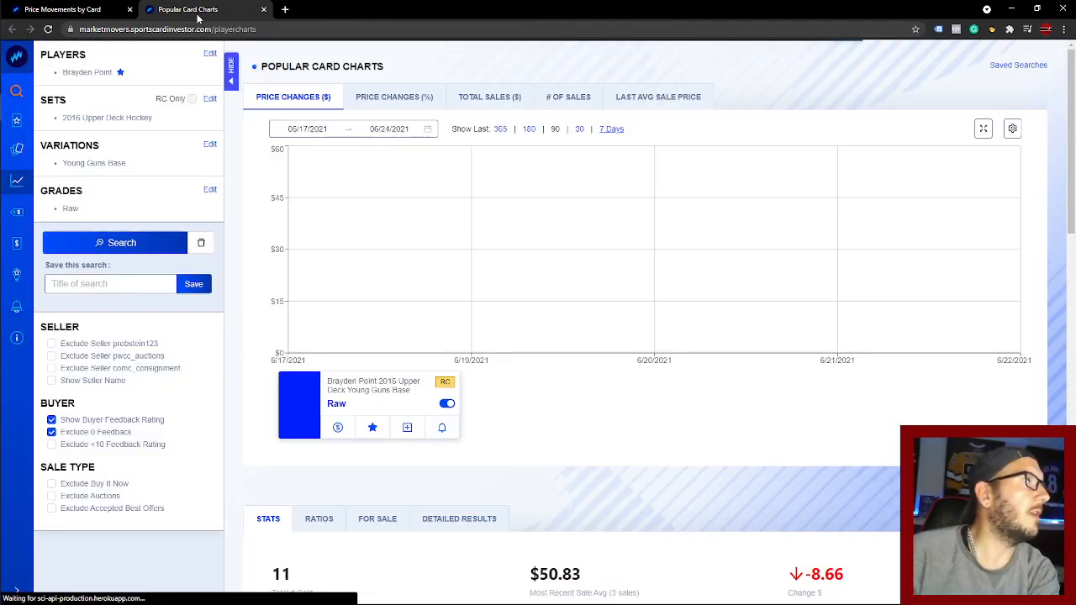
{"action": "left_click", "coordinate": [501, 129]}
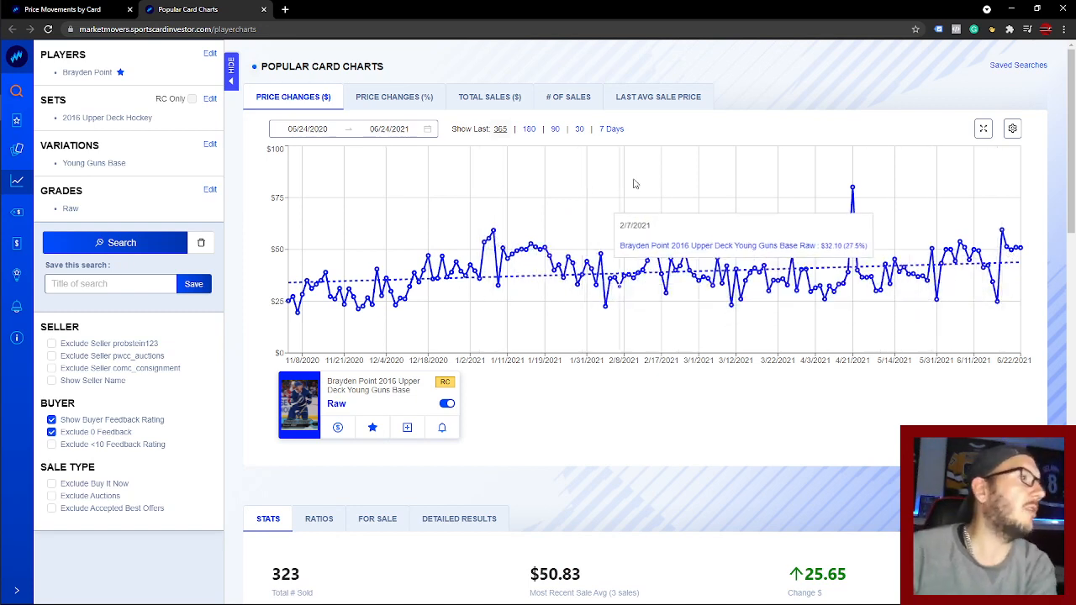
{"action": "left_click", "coordinate": [263, 11]}
Step: Check the 365-day price chart of Bowen Byram's 2020 Young Guns raw card and return to the price movements list
{"action": "scroll", "coordinate": [197, 272], "scroll_direction": "down", "scroll_amount": 2}
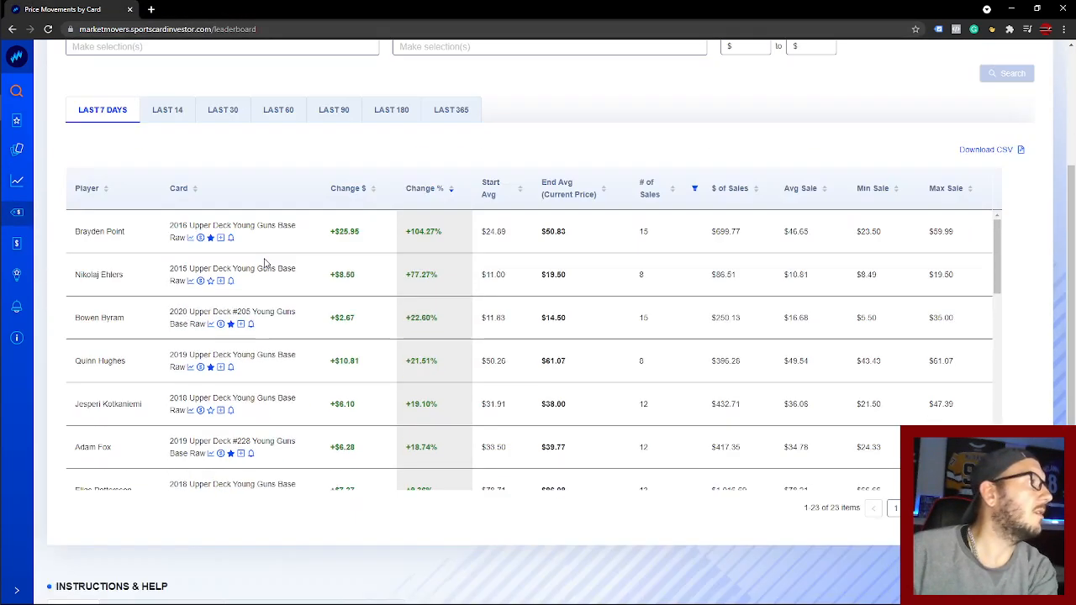
{"action": "scroll", "coordinate": [240, 267], "scroll_direction": "up", "scroll_amount": 2}
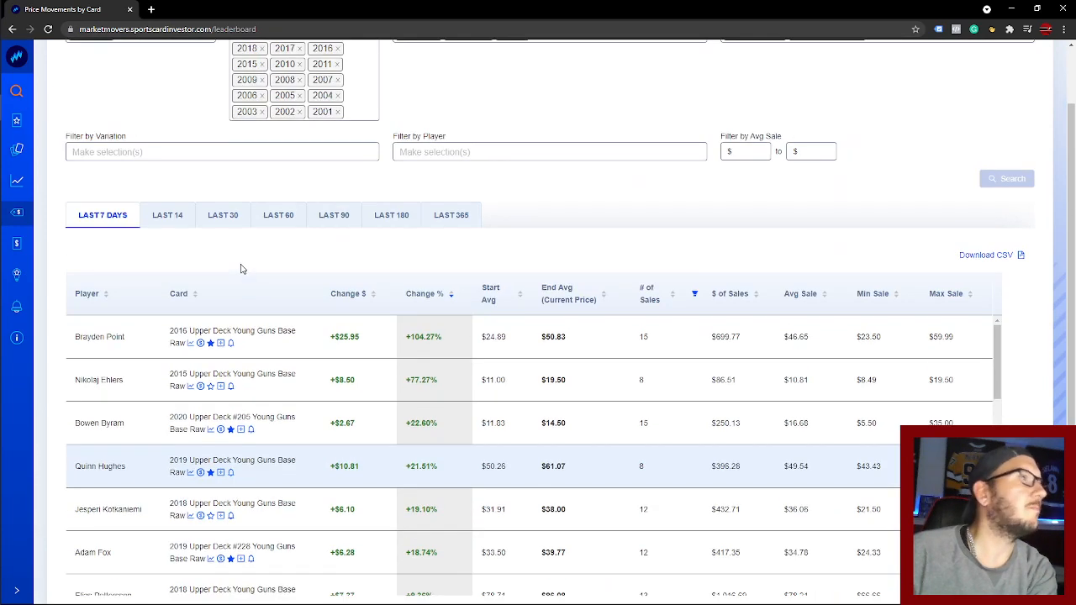
{"action": "scroll", "coordinate": [241, 269], "scroll_direction": "down", "scroll_amount": 1}
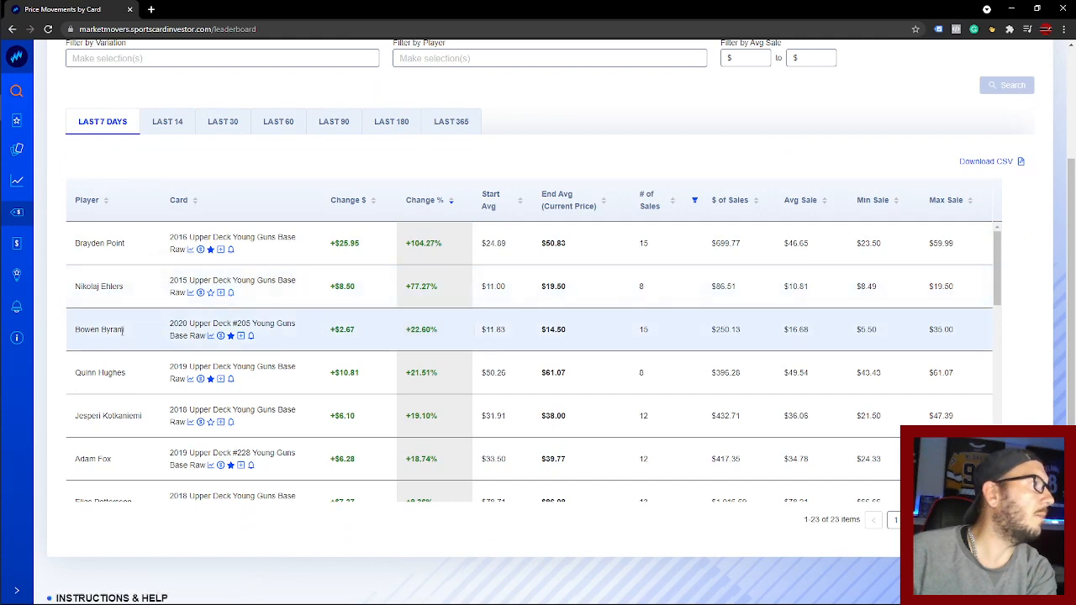
{"action": "left_click", "coordinate": [211, 335]}
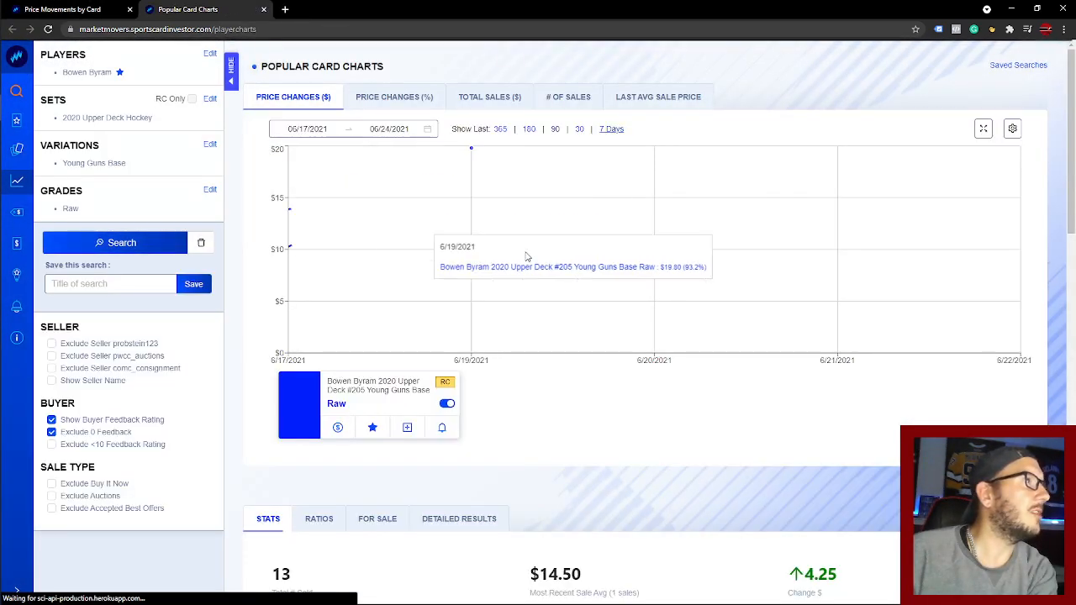
{"action": "left_click", "coordinate": [500, 129]}
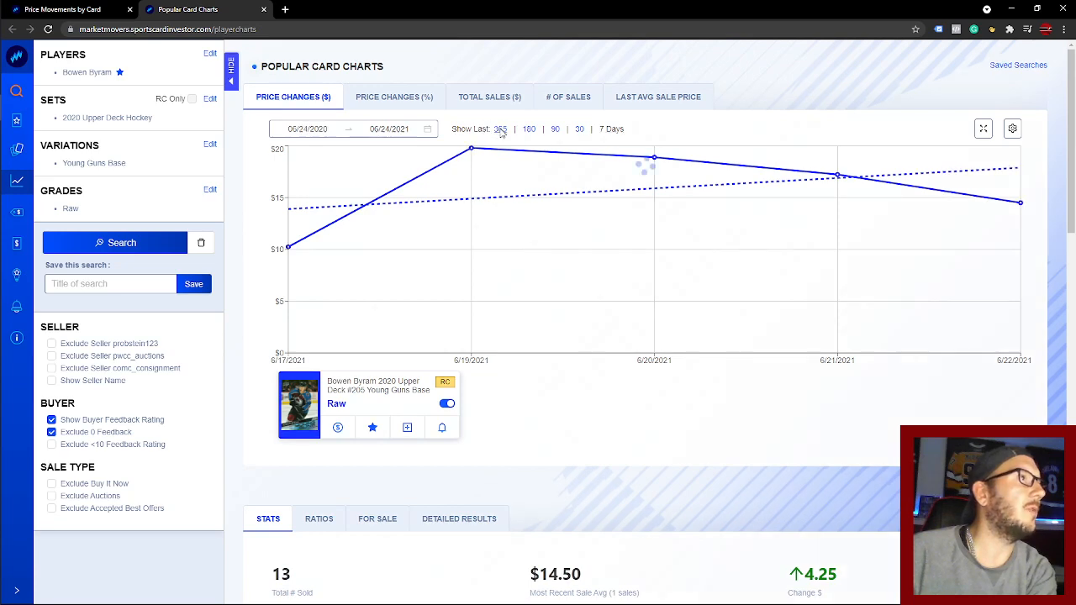
{"action": "left_click", "coordinate": [80, 10]}
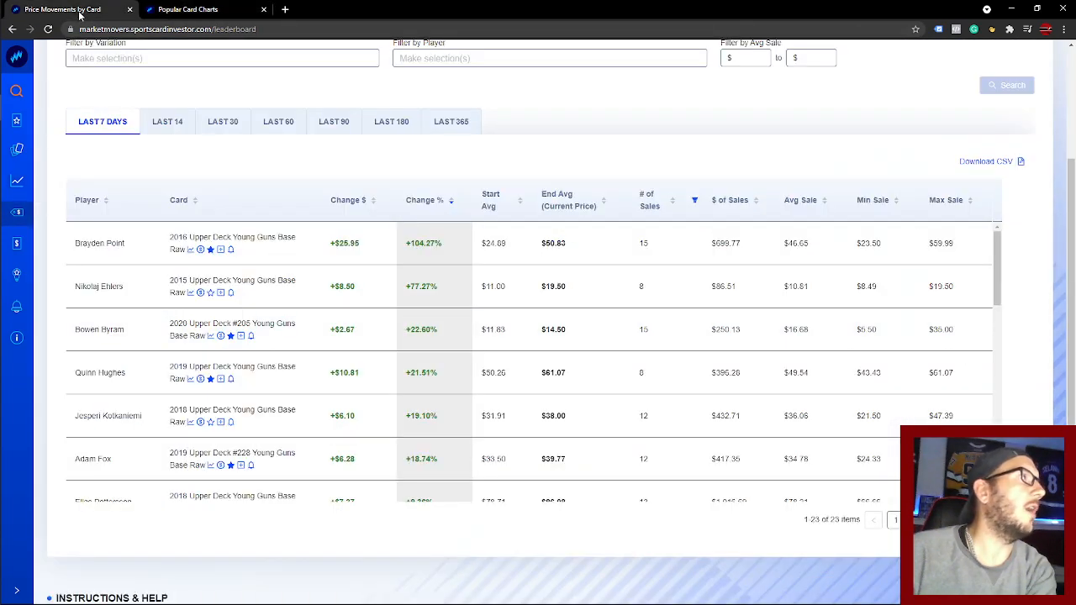
{"action": "left_click", "coordinate": [195, 11]}
{"action": "left_click", "coordinate": [263, 10]}
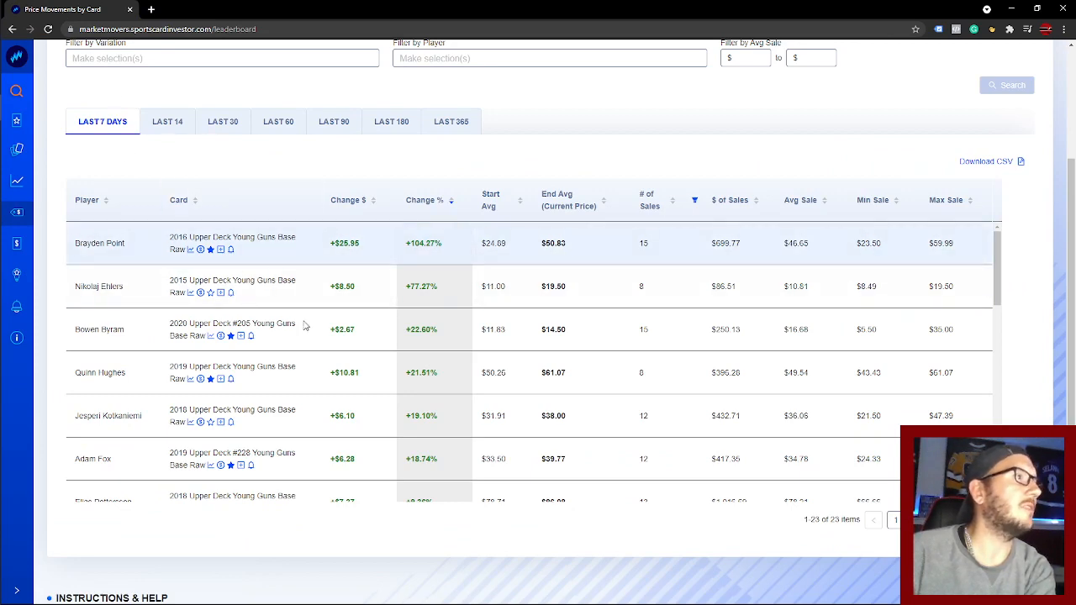
Step: Switch the price movements to the last 90 days and review the price chart of Adam Fox's 2019 Young Guns card
{"action": "left_click", "coordinate": [343, 121]}
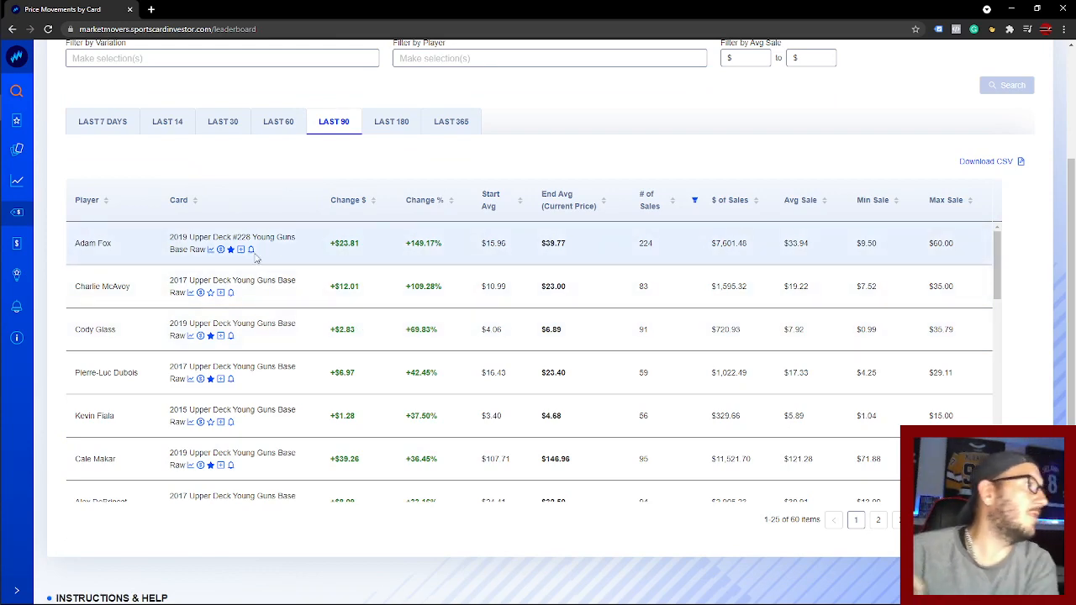
{"action": "left_click", "coordinate": [212, 251]}
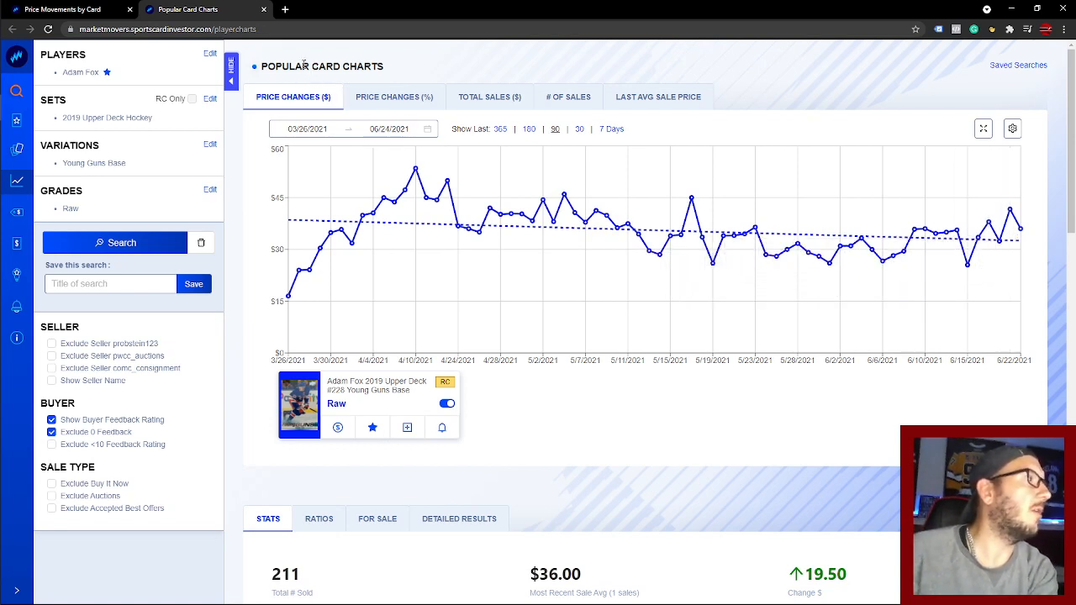
{"action": "left_click", "coordinate": [264, 10]}
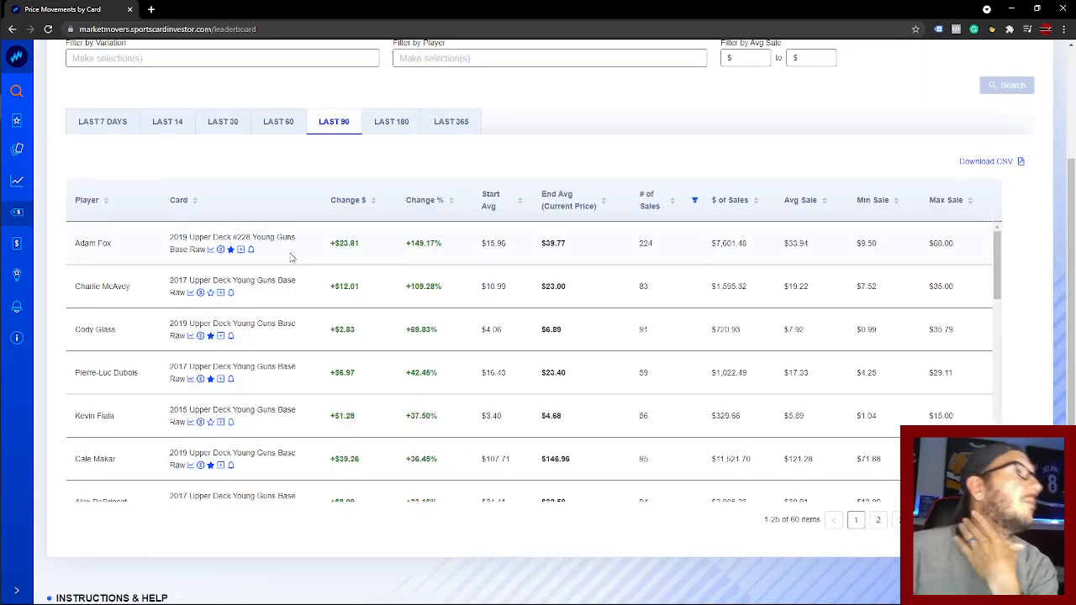
Step: Chart Charlie McAvoy's 2017 Young Guns card over the last 365 days, adding the PSA 10 and BGS 9.5 grades to Raw
{"action": "left_click", "coordinate": [190, 292]}
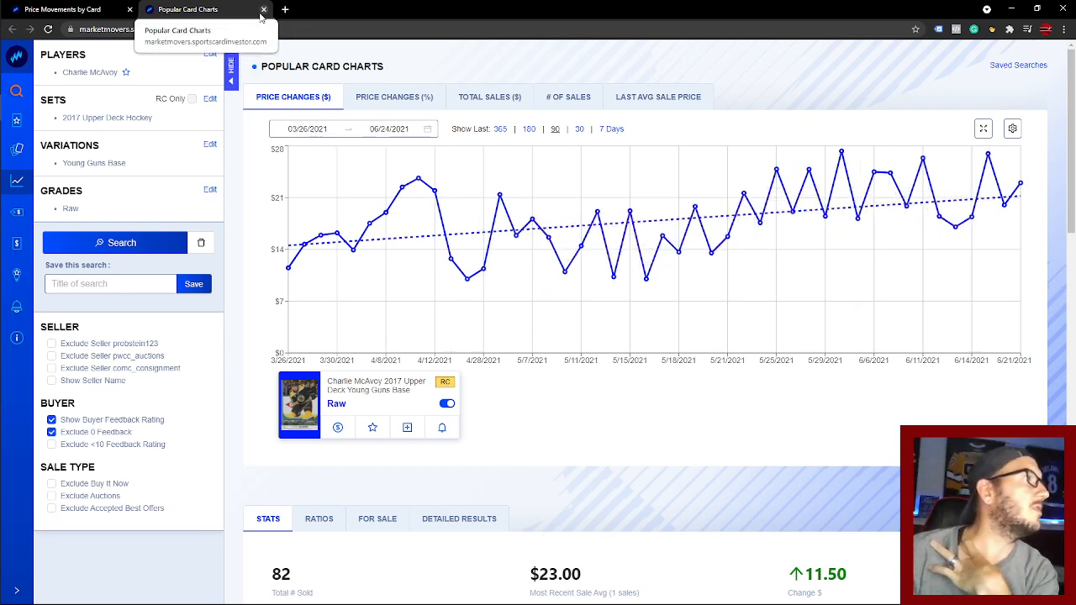
{"action": "left_click", "coordinate": [211, 192]}
{"action": "left_click", "coordinate": [210, 191]}
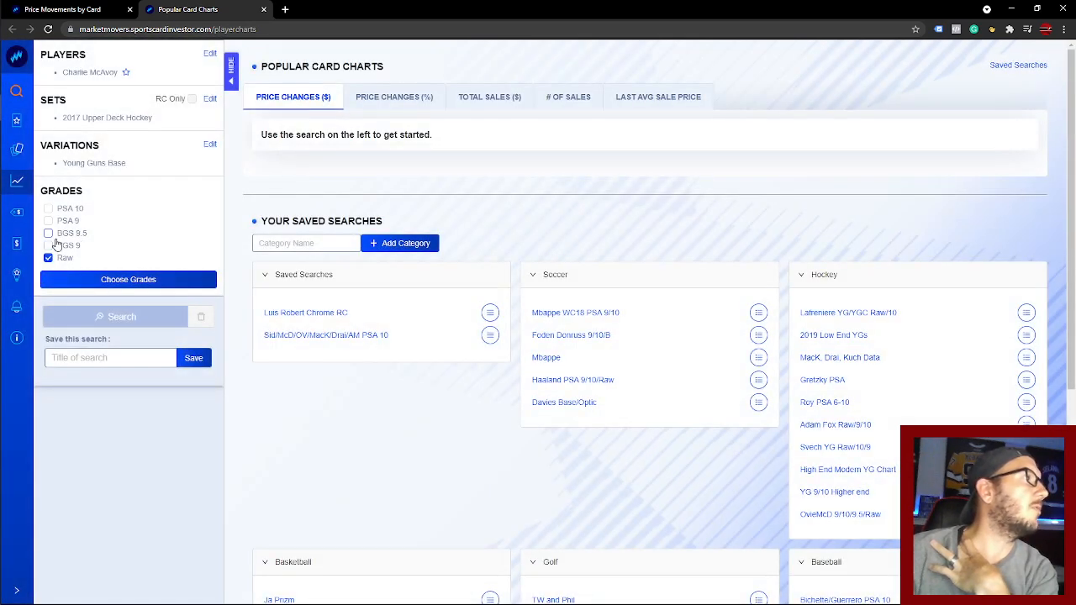
{"action": "left_click", "coordinate": [48, 233]}
{"action": "left_click", "coordinate": [48, 208]}
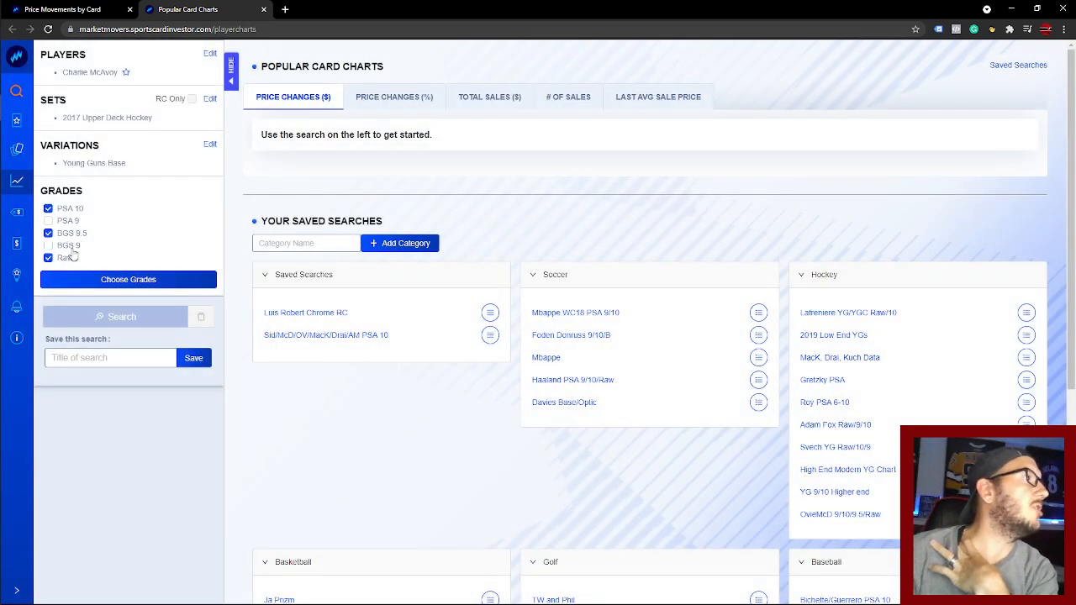
{"action": "left_click", "coordinate": [116, 279]}
{"action": "left_click", "coordinate": [139, 267]}
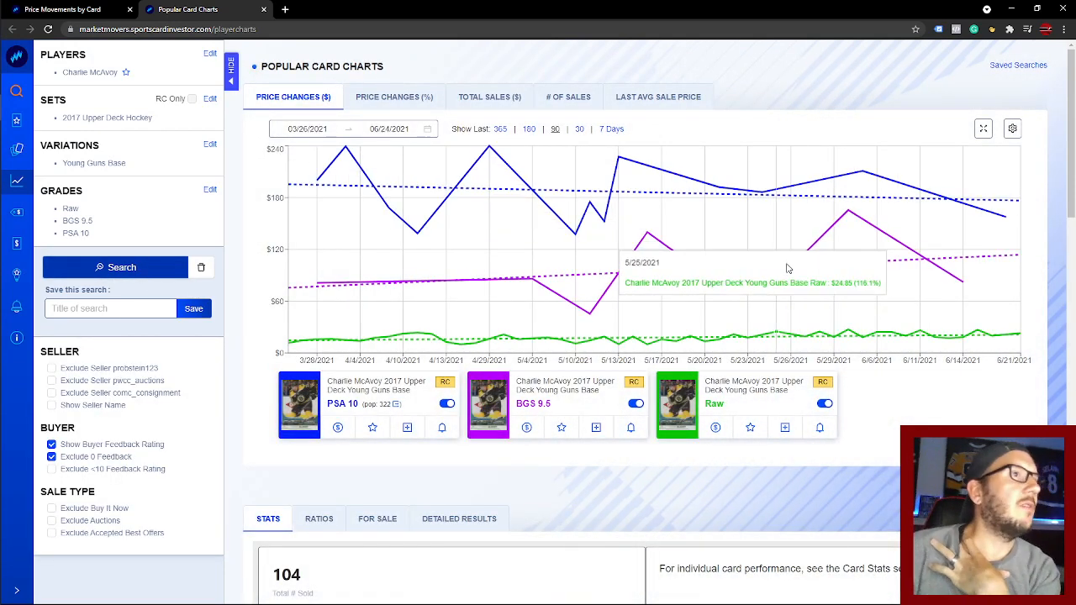
{"action": "left_click", "coordinate": [500, 131]}
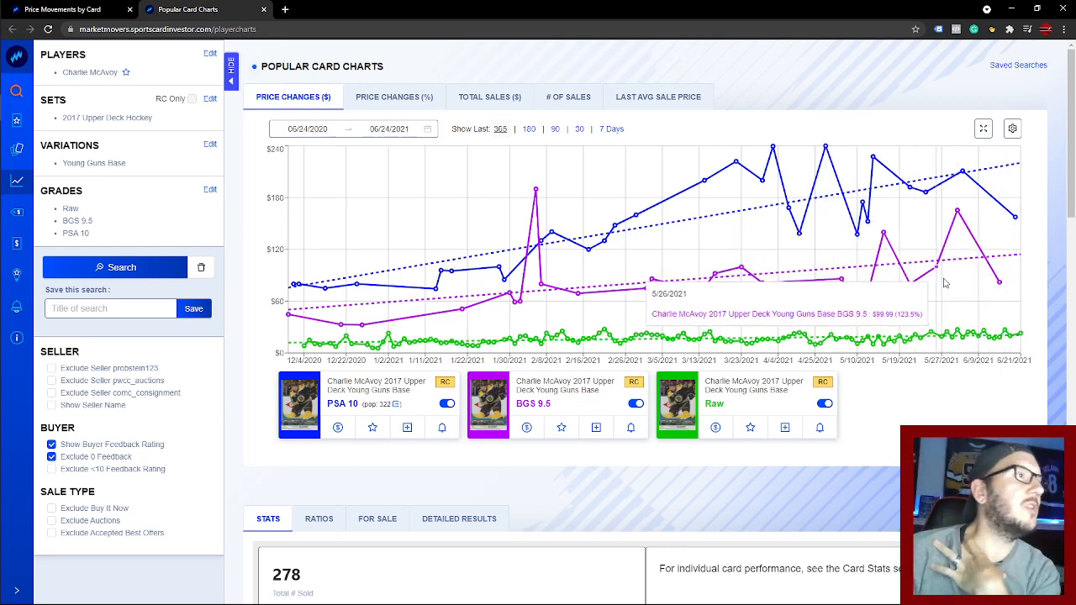
Step: Examine the grade ratios of the McAvoy card based on ending averages, especially BGS 9.5 against Raw
{"action": "scroll", "coordinate": [589, 277], "scroll_direction": "down", "scroll_amount": 3}
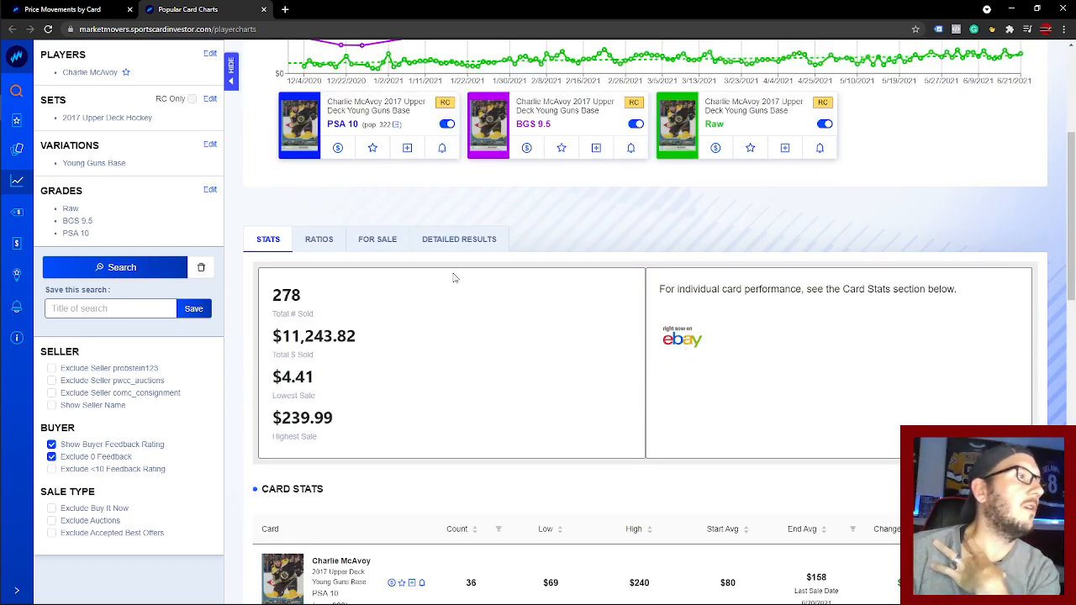
{"action": "left_click", "coordinate": [318, 239]}
{"action": "scroll", "coordinate": [627, 246], "scroll_direction": "down", "scroll_amount": 2}
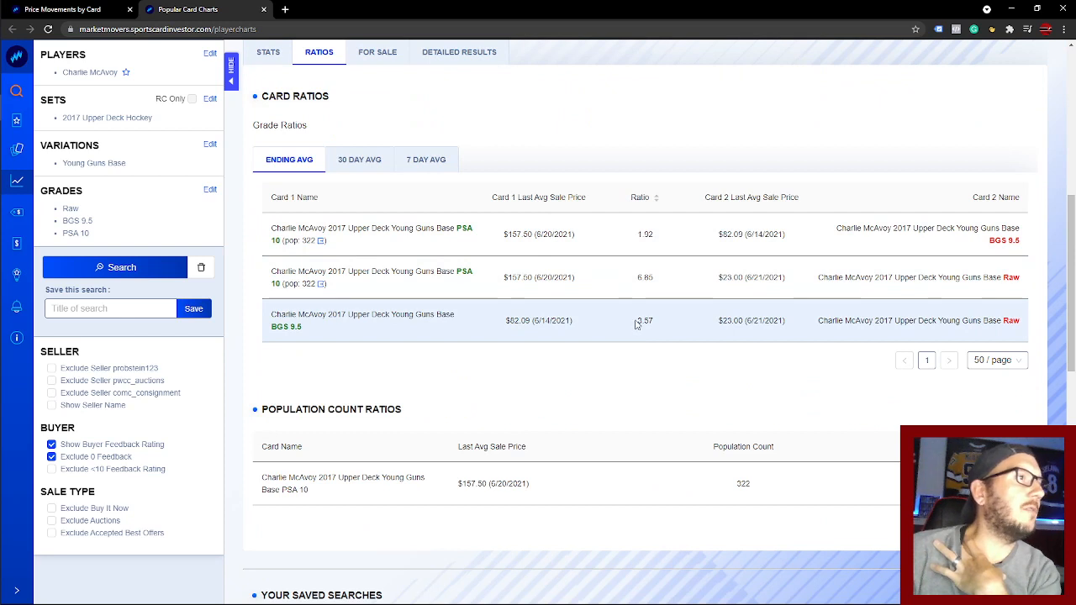
{"action": "left_click_drag", "start_coordinate": [636, 321], "coordinate": [670, 326]}
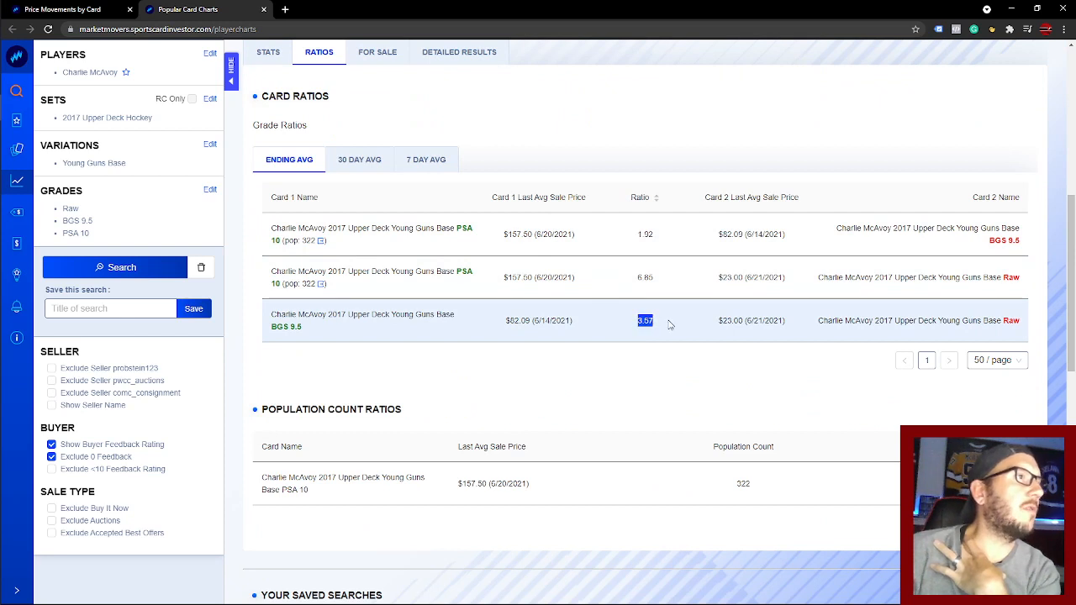
Step: Compare the McAvoy card's 30-day average grade ratios and sale prices for BGS 9.5 and PSA 10 against Raw
{"action": "left_click", "coordinate": [360, 161]}
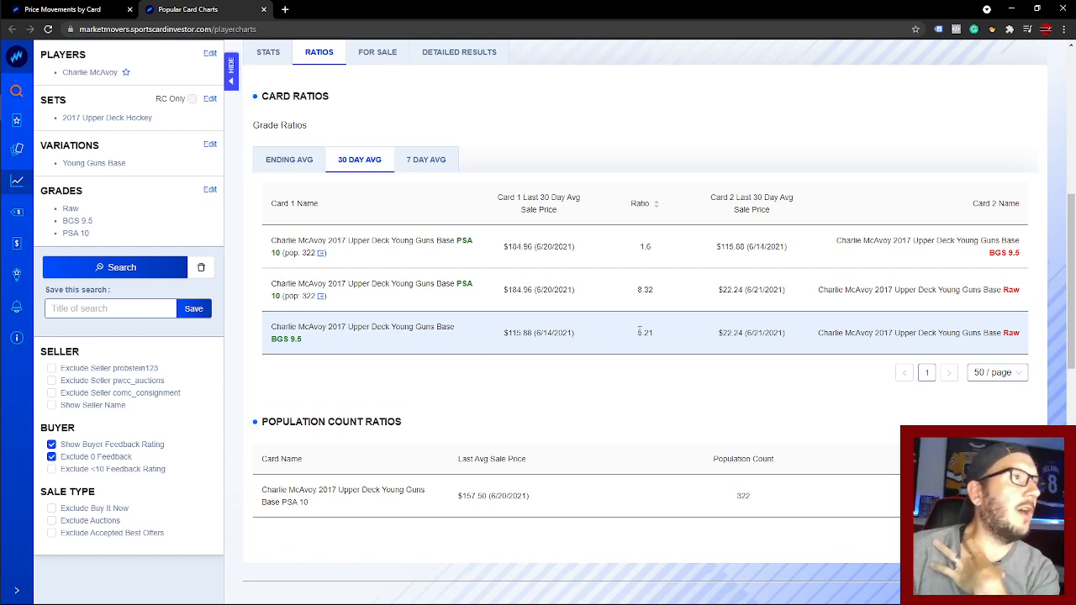
{"action": "left_click_drag", "start_coordinate": [638, 331], "coordinate": [666, 336]}
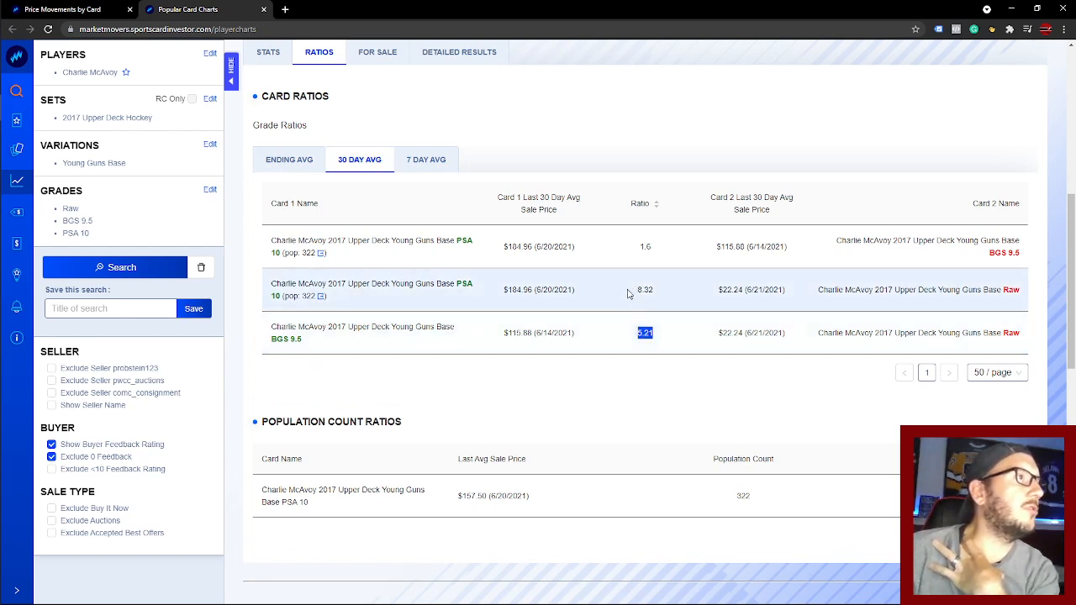
{"action": "left_click", "coordinate": [615, 297]}
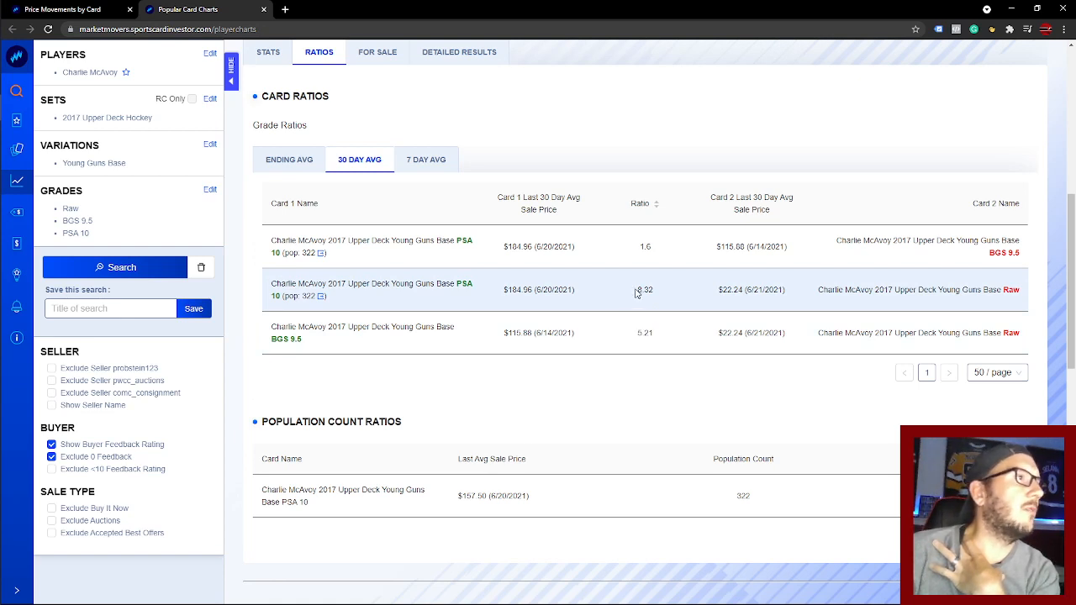
{"action": "left_click_drag", "start_coordinate": [638, 293], "coordinate": [663, 297]}
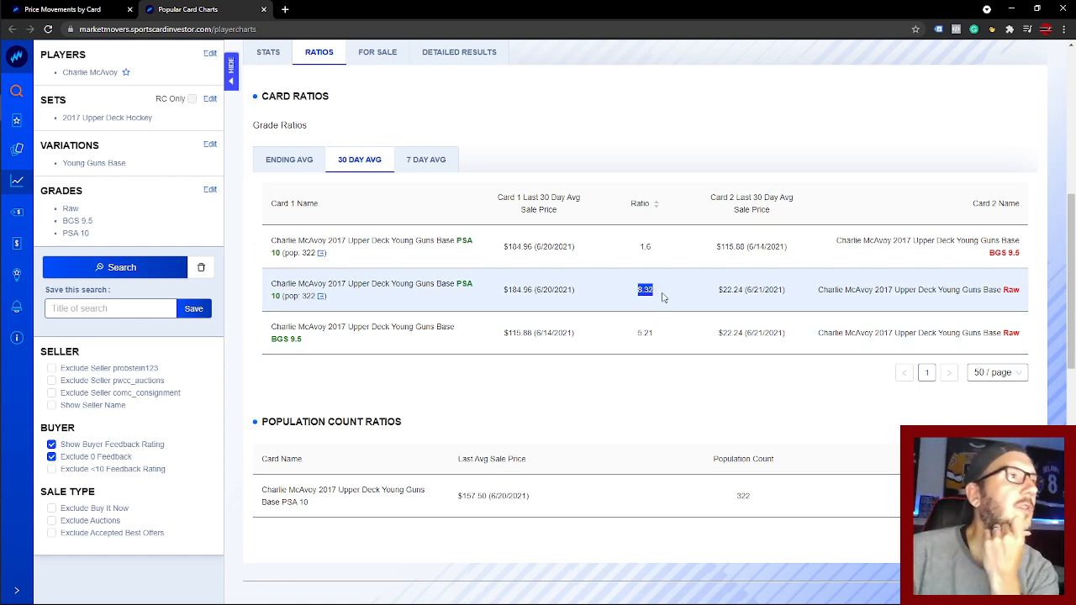
{"action": "left_click", "coordinate": [624, 299]}
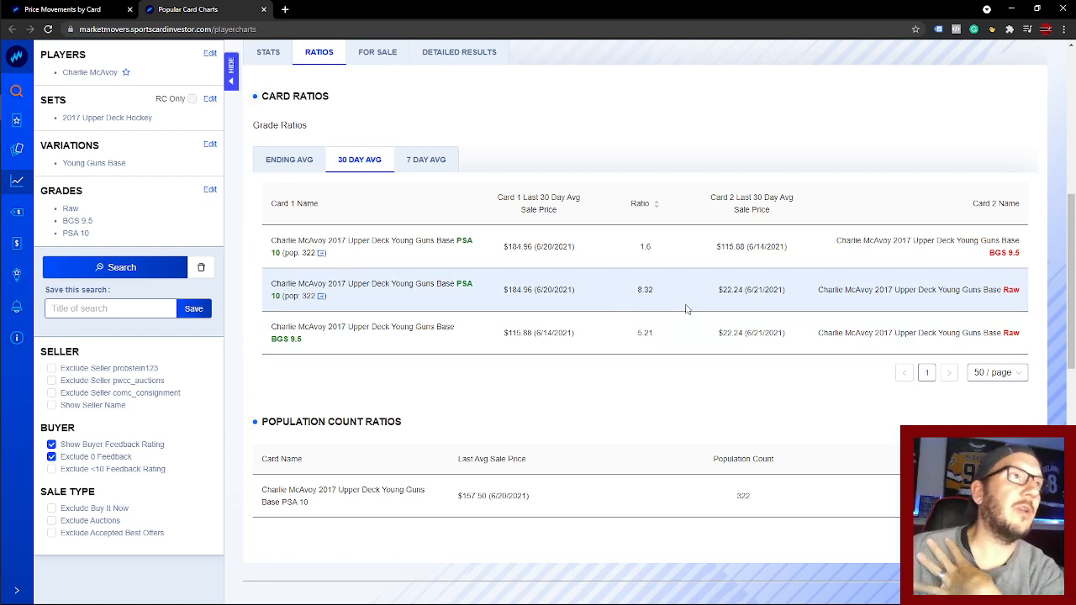
{"action": "left_click_drag", "start_coordinate": [716, 291], "coordinate": [746, 292]}
{"action": "left_click", "coordinate": [718, 298]}
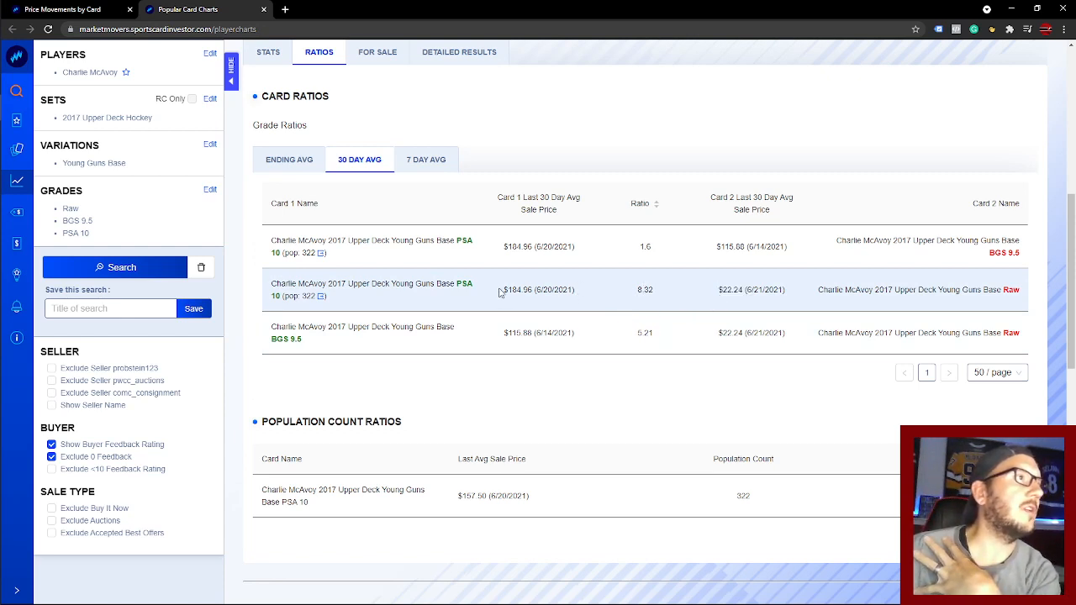
{"action": "left_click_drag", "start_coordinate": [500, 292], "coordinate": [542, 292]}
{"action": "left_click", "coordinate": [638, 312]}
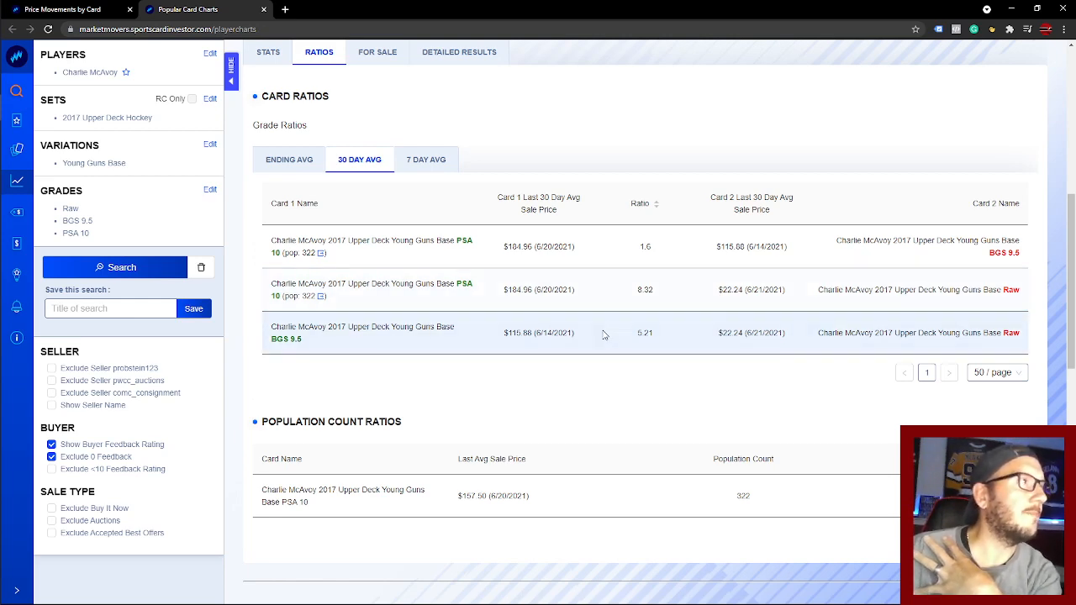
Step: Open the form for adding the raw McAvoy card to the collection, and leave it without saving
{"action": "scroll", "coordinate": [603, 336], "scroll_direction": "up", "scroll_amount": 5}
{"action": "mouse_move", "coordinate": [602, 337]}
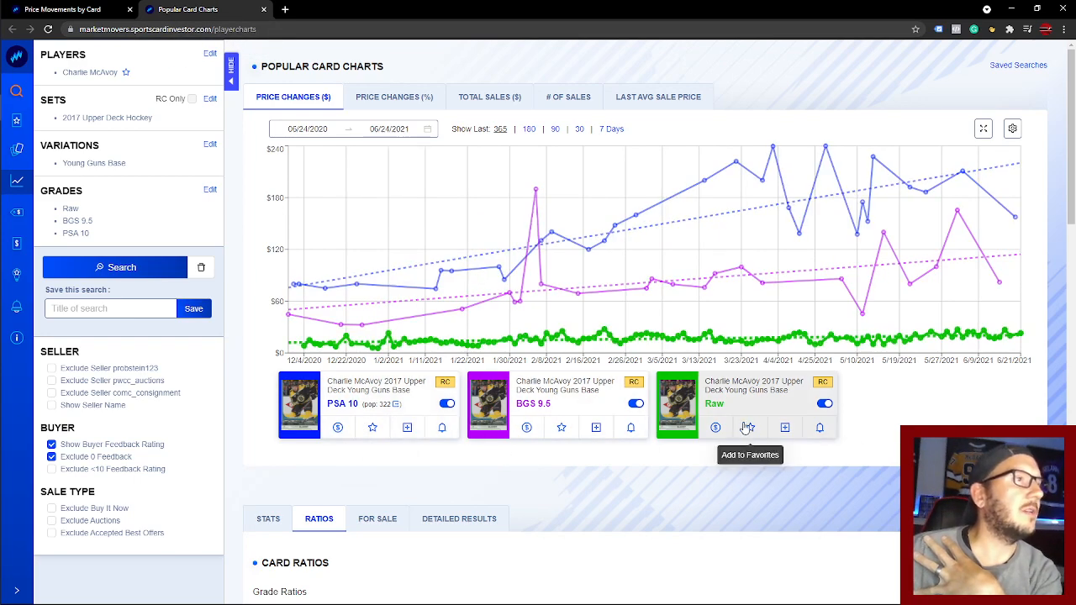
{"action": "left_click", "coordinate": [785, 429]}
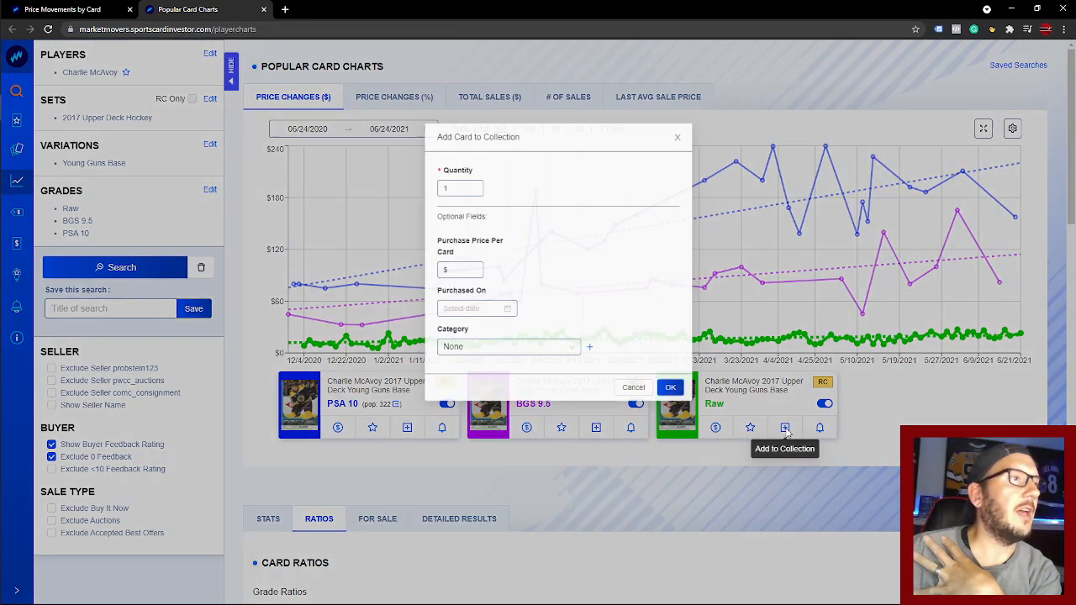
{"action": "left_click", "coordinate": [620, 384]}
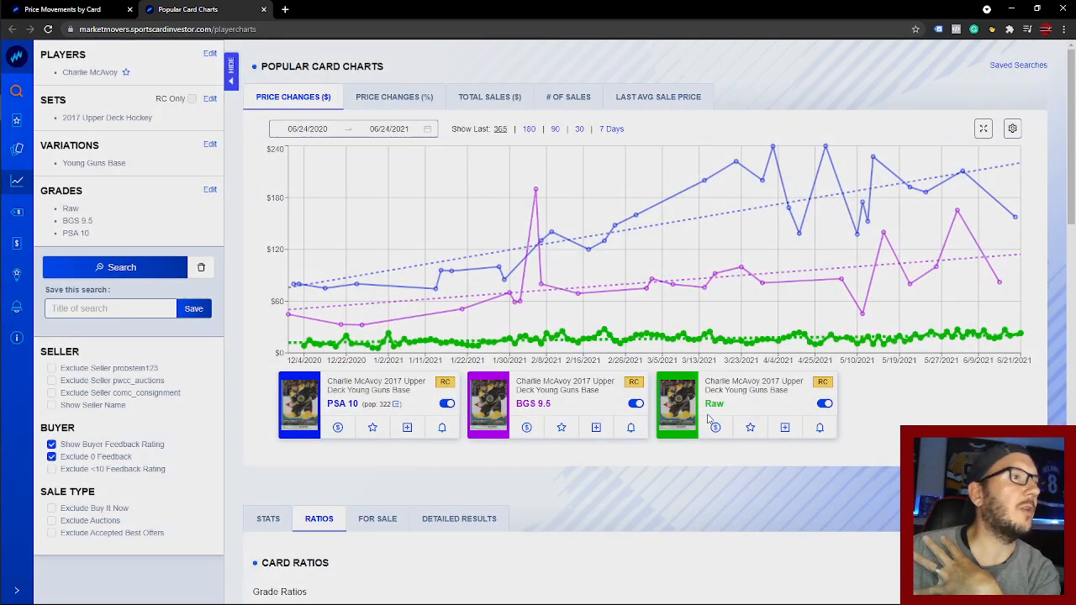
Step: Save the raw McAvoy card to favorites under the Hockey Watch List category
{"action": "left_click", "coordinate": [751, 428]}
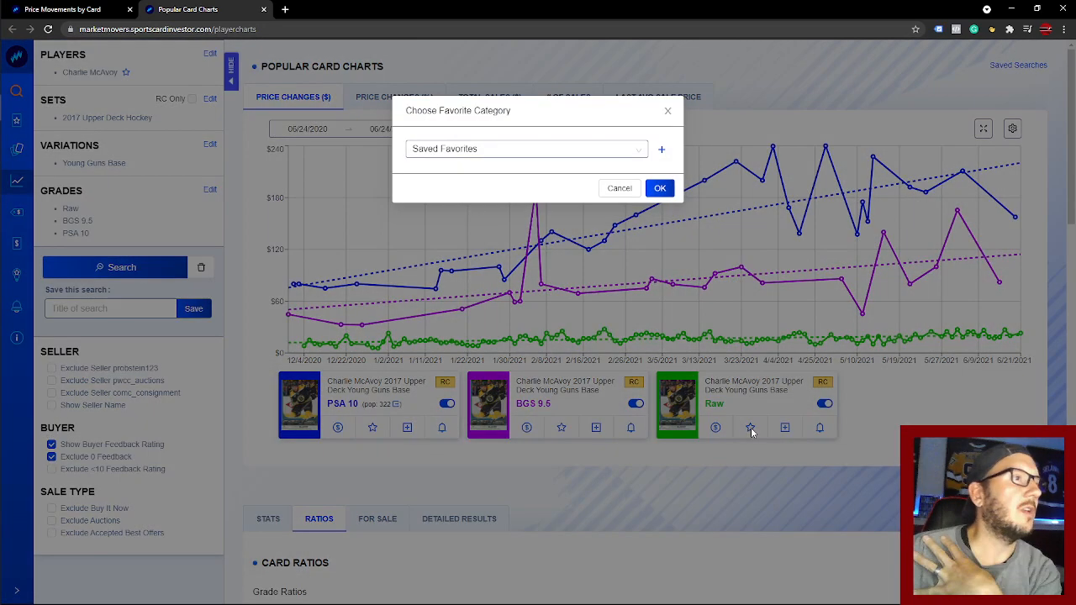
{"action": "left_click", "coordinate": [504, 152]}
{"action": "left_click", "coordinate": [448, 279]}
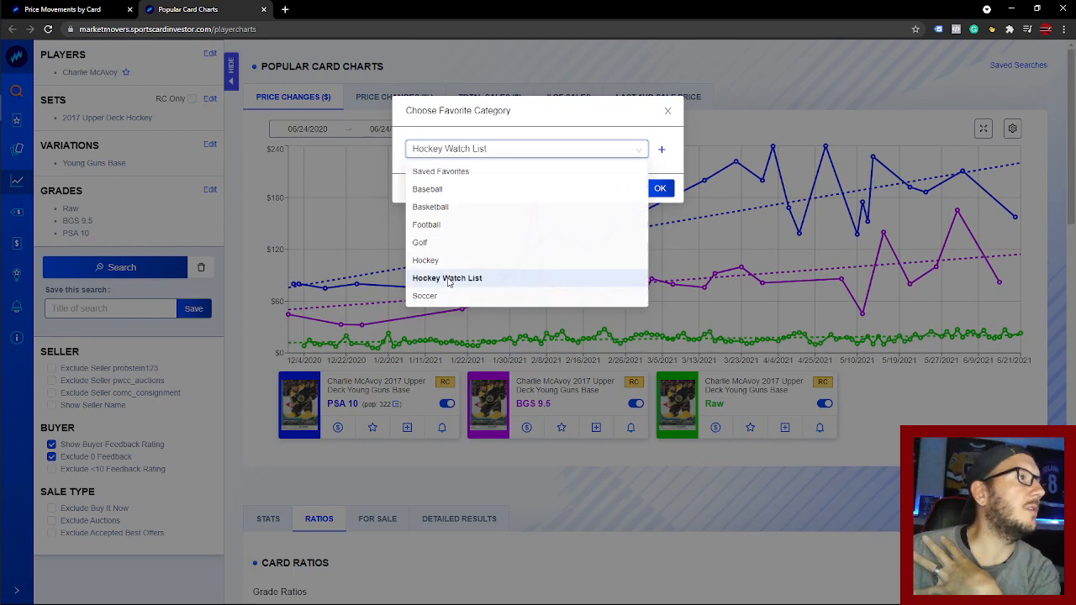
{"action": "left_click", "coordinate": [657, 187]}
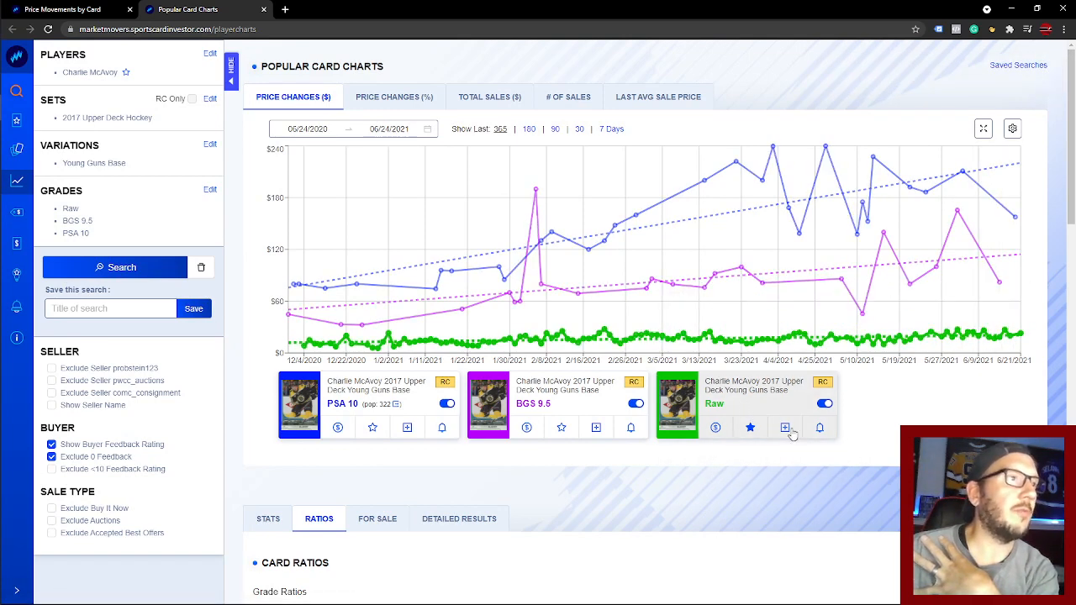
Step: Add a price alert for the raw McAvoy card at a threshold of below $16.00, and close the card's chart
{"action": "left_click", "coordinate": [821, 430]}
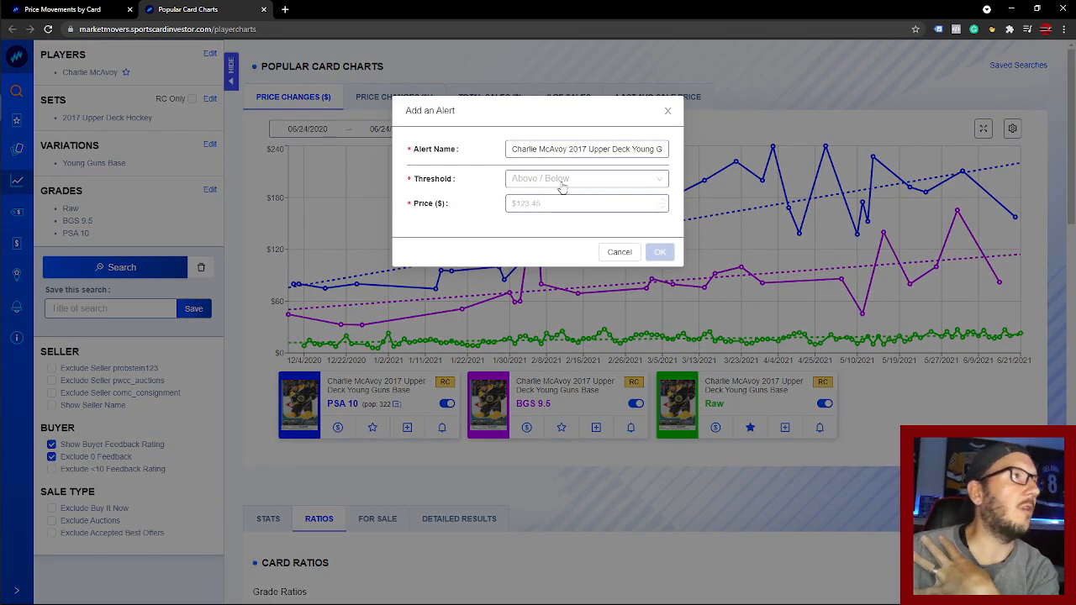
{"action": "left_click", "coordinate": [562, 188]}
{"action": "left_click", "coordinate": [539, 220]}
{"action": "left_click", "coordinate": [533, 202]}
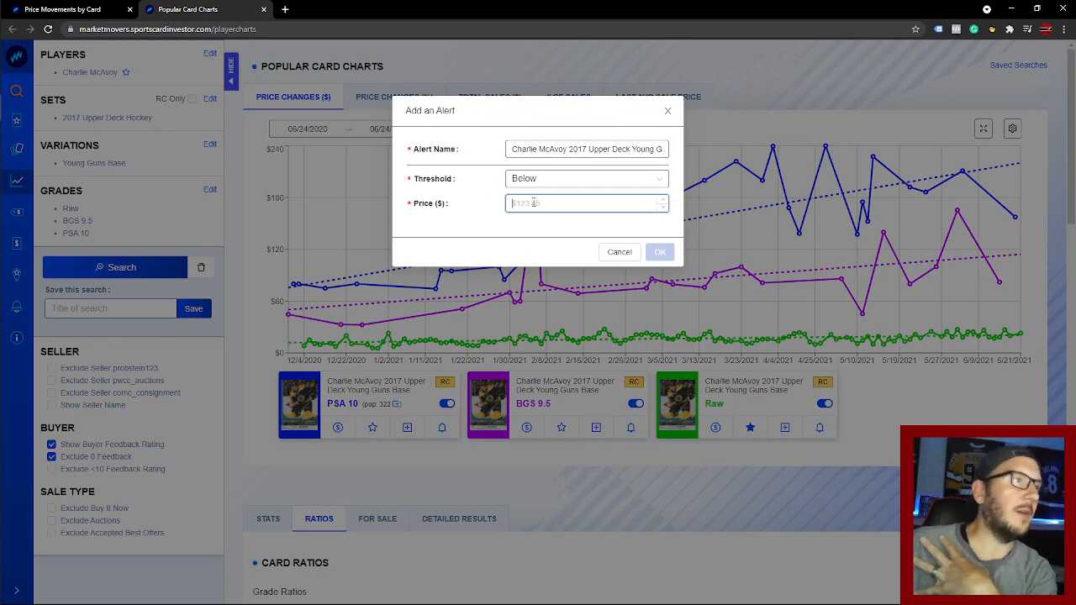
{"action": "type", "text": "16"}
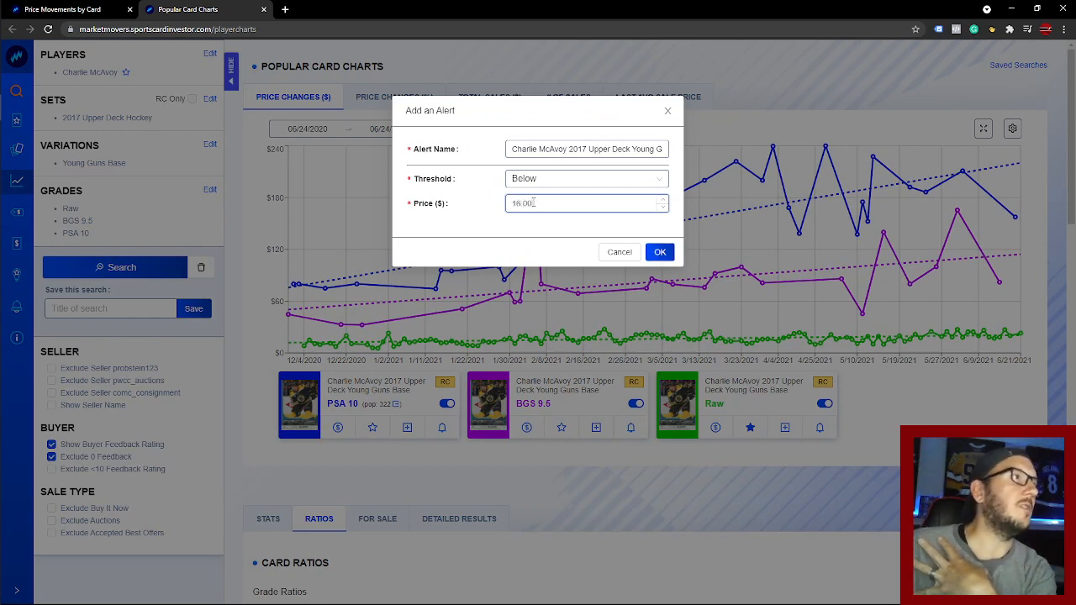
{"action": "left_click", "coordinate": [659, 252]}
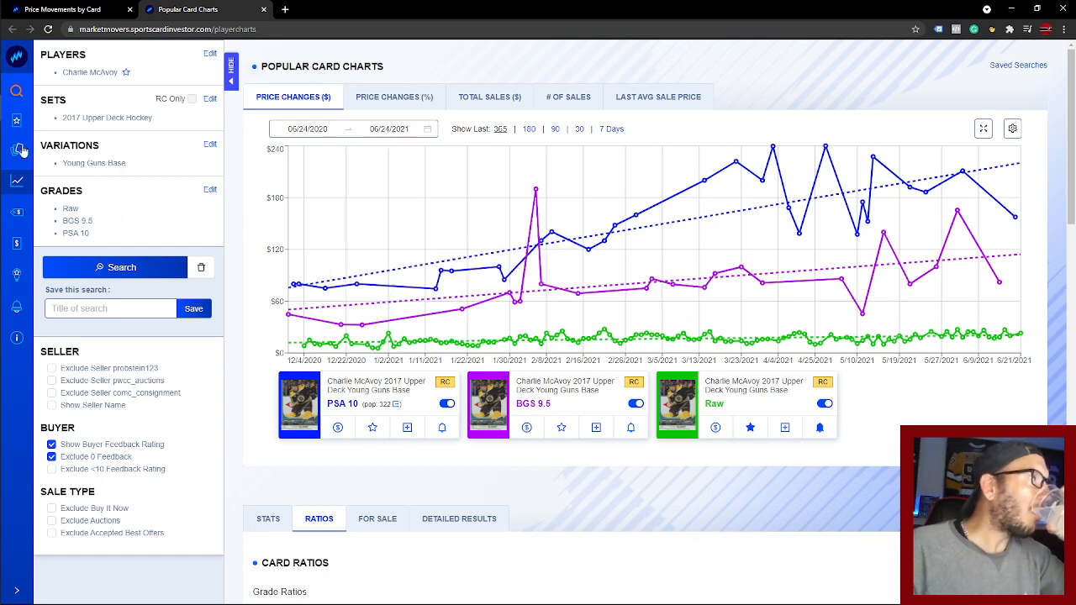
{"action": "left_click", "coordinate": [264, 10]}
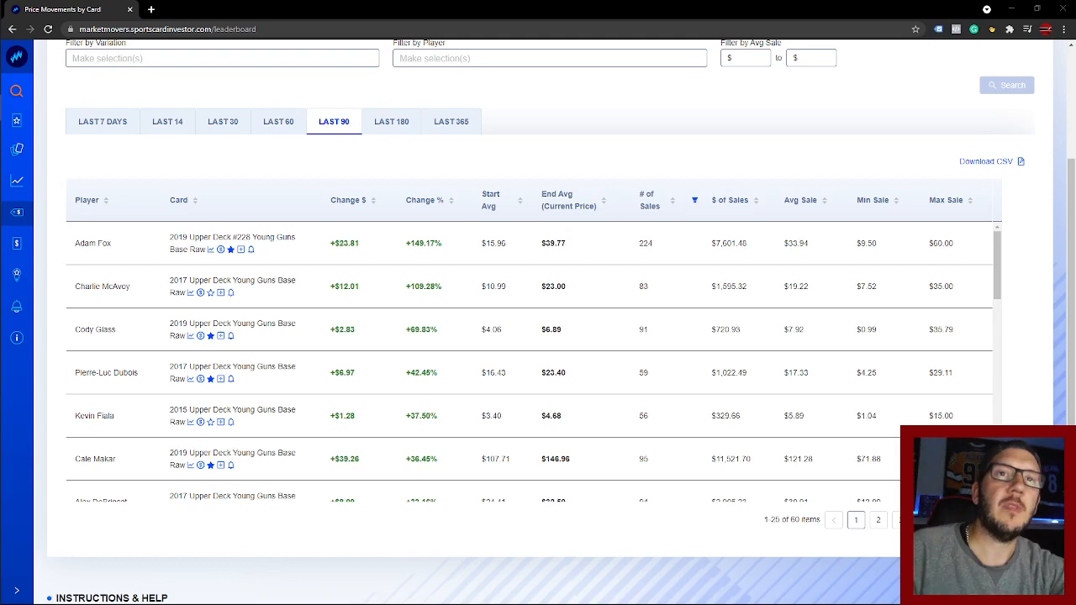
Step: Check Cody Glass's 2020-21 Vegas Golden Knights games played and points on HockeyDB, along with his birthplace
{"action": "left_click_drag", "start_coordinate": [1075, 50], "coordinate": [279, 1]}
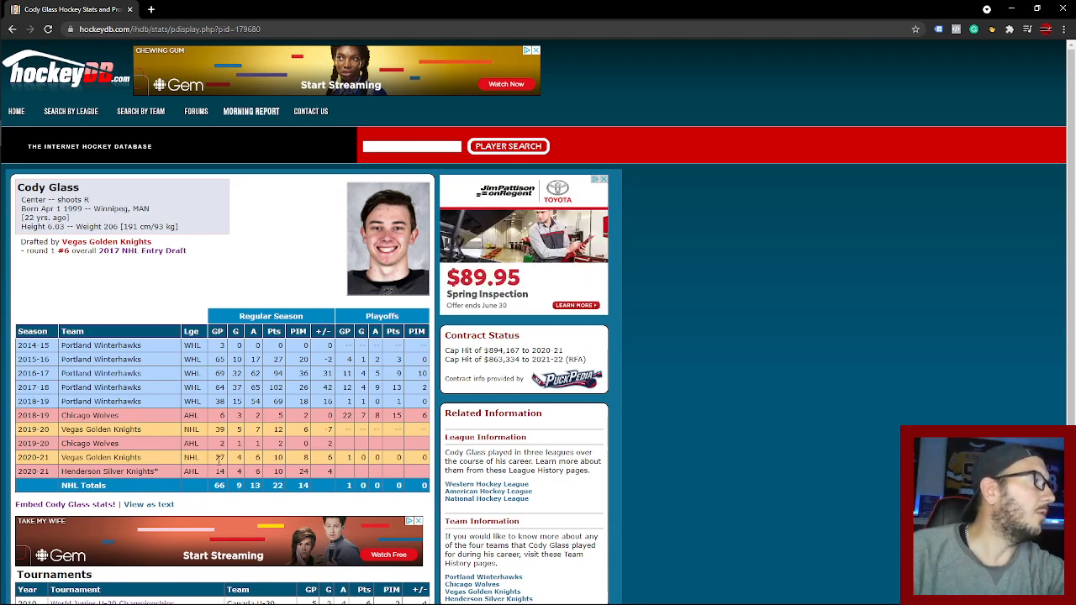
{"action": "double_click", "coordinate": [220, 459]}
{"action": "double_click", "coordinate": [281, 459]}
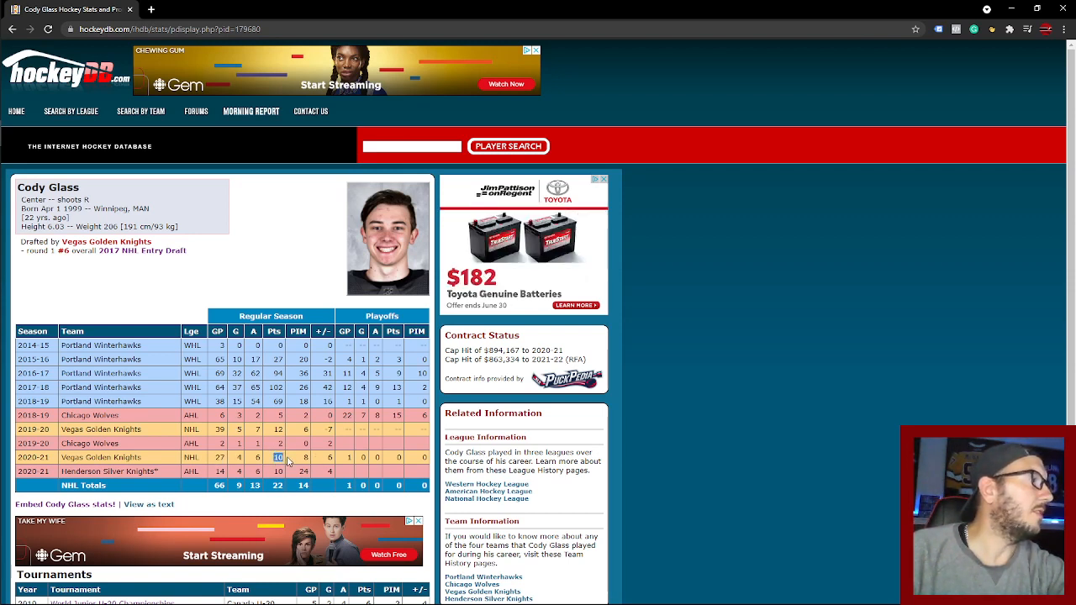
{"action": "left_click", "coordinate": [279, 458]}
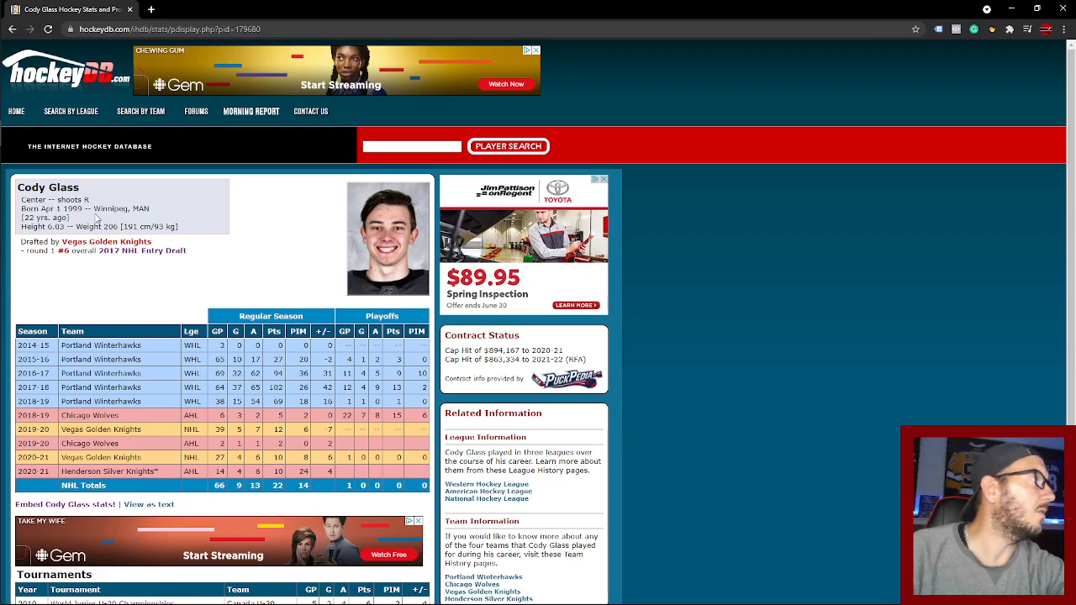
{"action": "left_click_drag", "start_coordinate": [94, 207], "coordinate": [158, 216]}
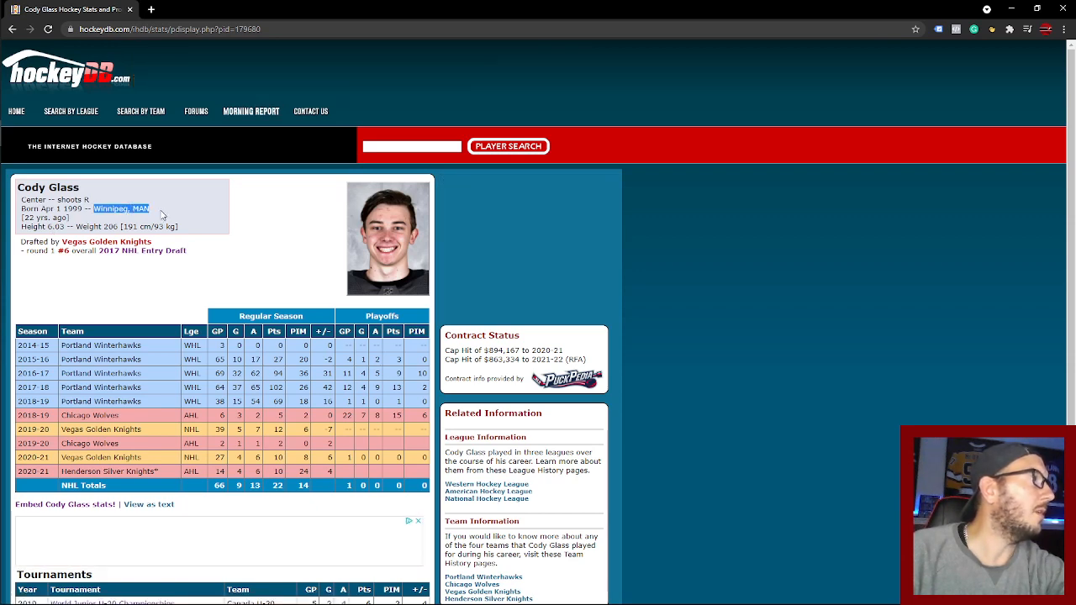
{"action": "left_click", "coordinate": [140, 209]}
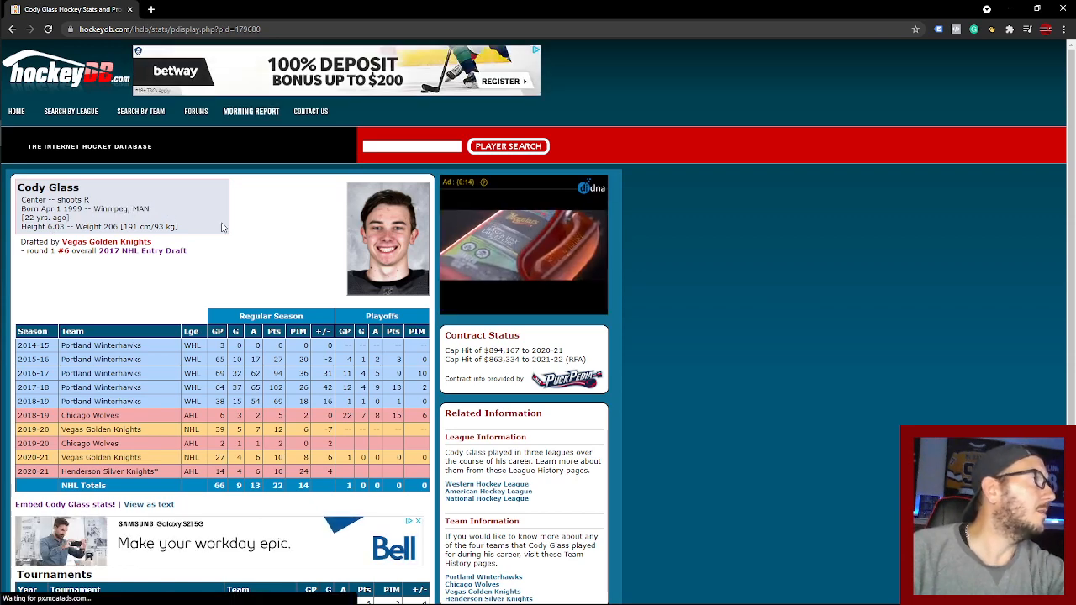
{"action": "scroll", "coordinate": [242, 225], "scroll_direction": "down", "scroll_amount": 1}
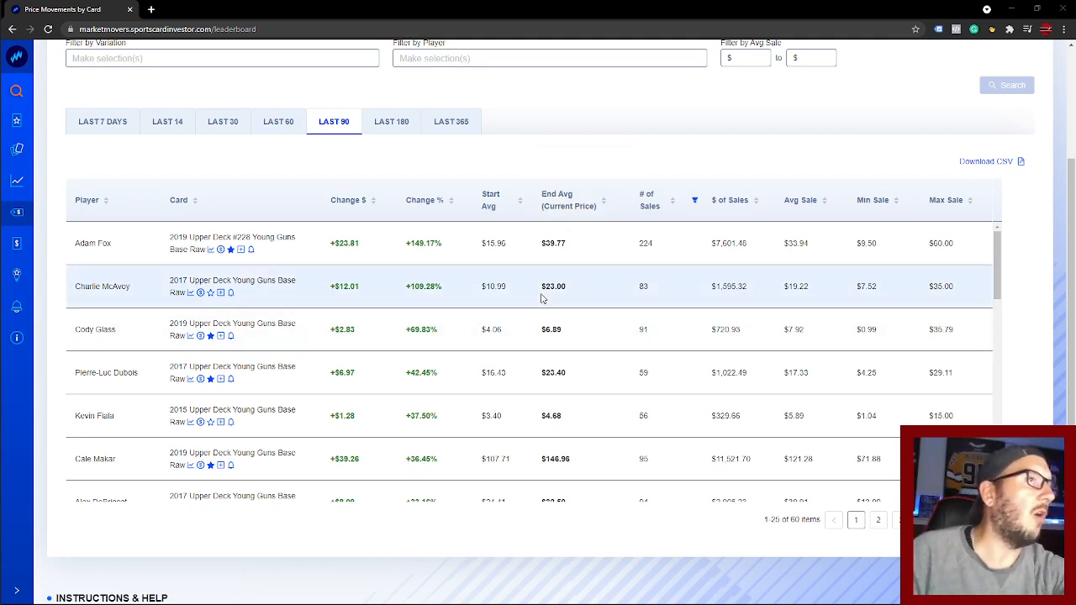
Step: Back in Market Movers, examine the raw Young Guns cards with the largest price gains over the last 90 days
{"action": "scroll", "coordinate": [540, 302], "scroll_direction": "down", "scroll_amount": 1}
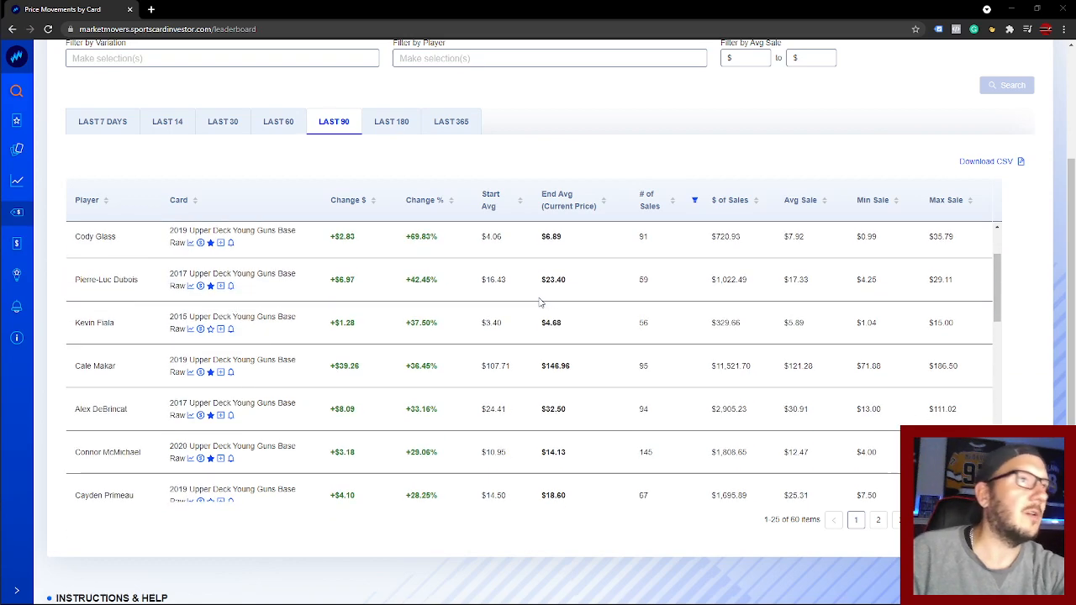
{"action": "scroll", "coordinate": [508, 317], "scroll_direction": "up", "scroll_amount": 1}
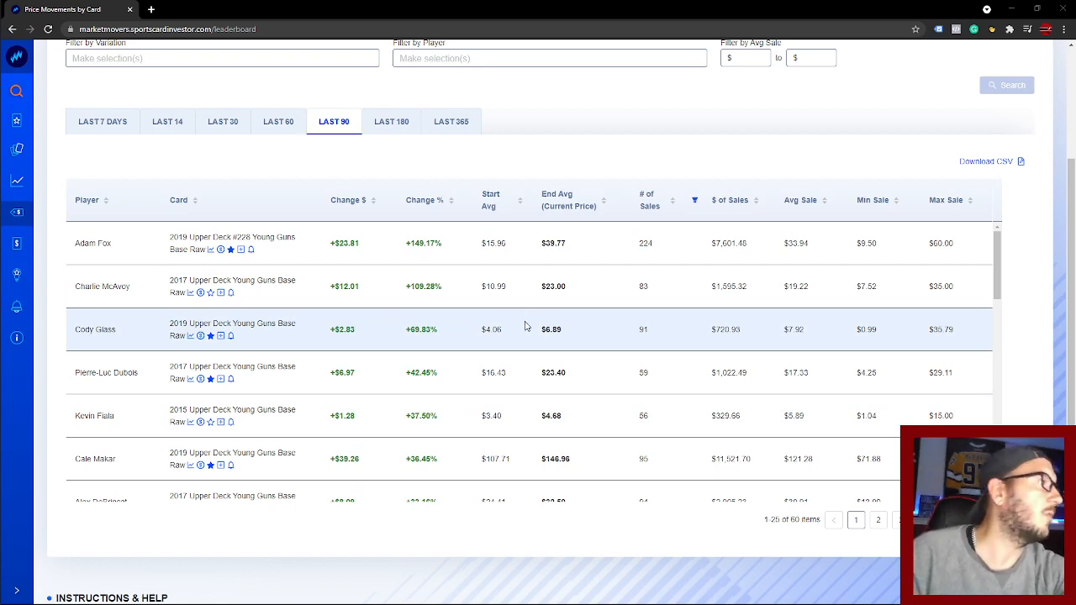
{"action": "scroll", "coordinate": [519, 326], "scroll_direction": "down", "scroll_amount": 1}
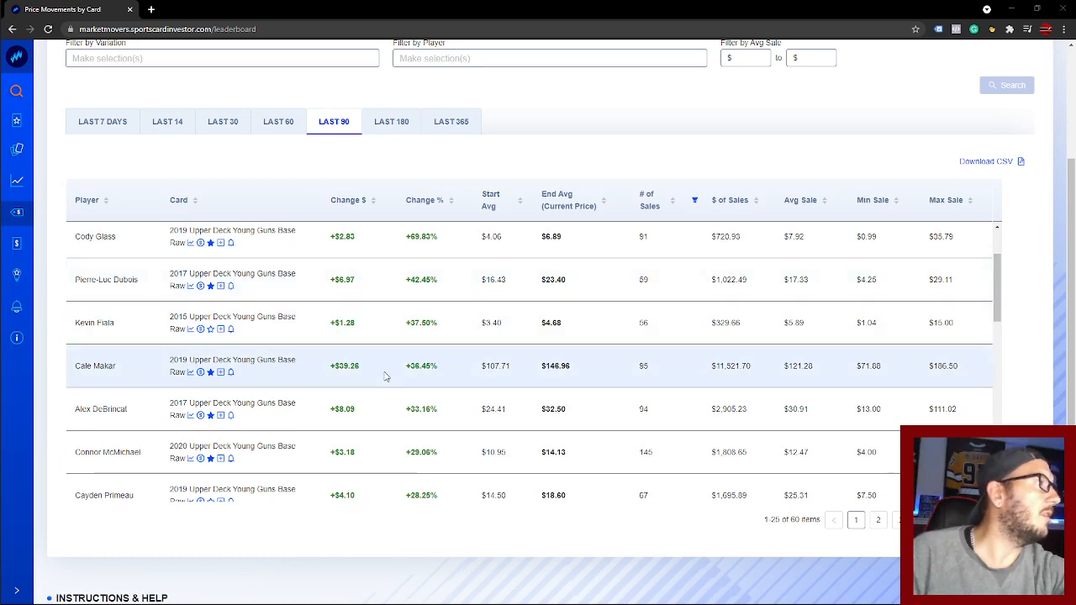
{"action": "scroll", "coordinate": [384, 375], "scroll_direction": "up", "scroll_amount": 1}
{"action": "scroll", "coordinate": [385, 375], "scroll_direction": "down", "scroll_amount": 2}
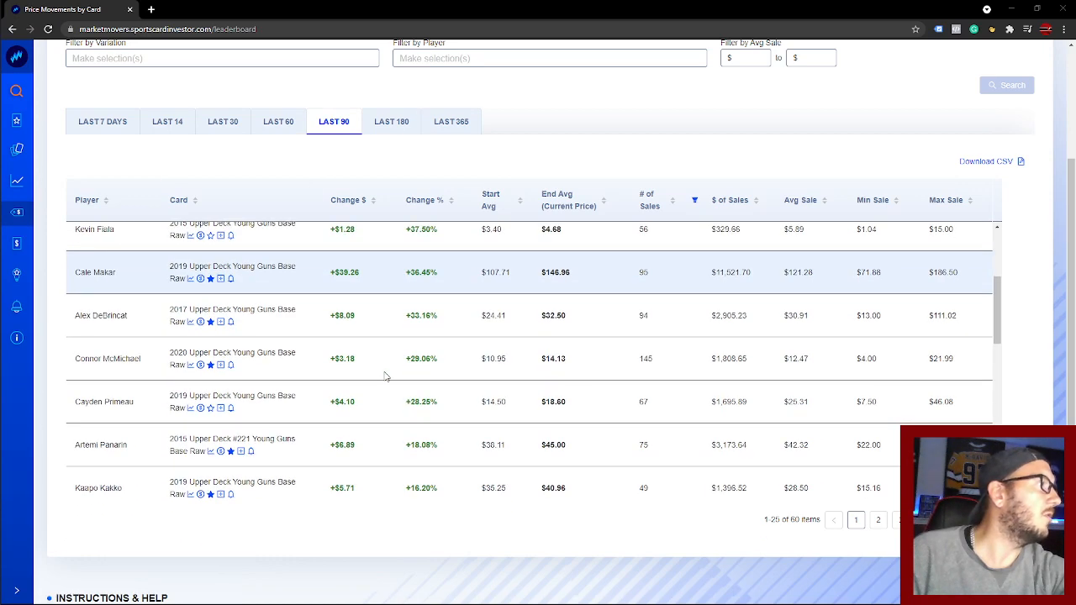
{"action": "scroll", "coordinate": [385, 377], "scroll_direction": "down", "scroll_amount": 1}
{"action": "scroll", "coordinate": [383, 380], "scroll_direction": "up", "scroll_amount": 1}
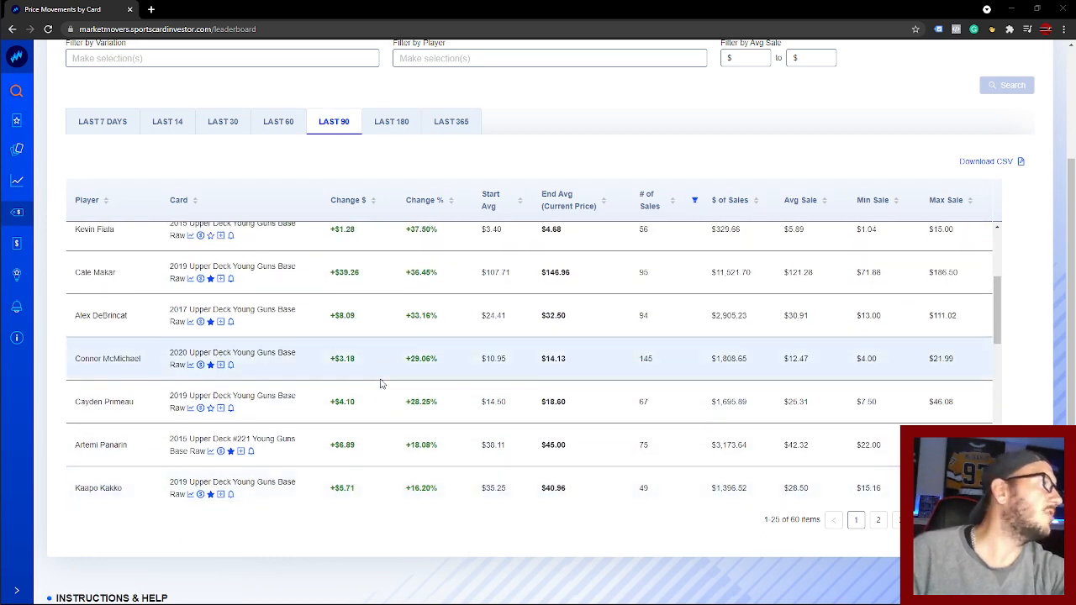
{"action": "scroll", "coordinate": [360, 395], "scroll_direction": "up", "scroll_amount": 1}
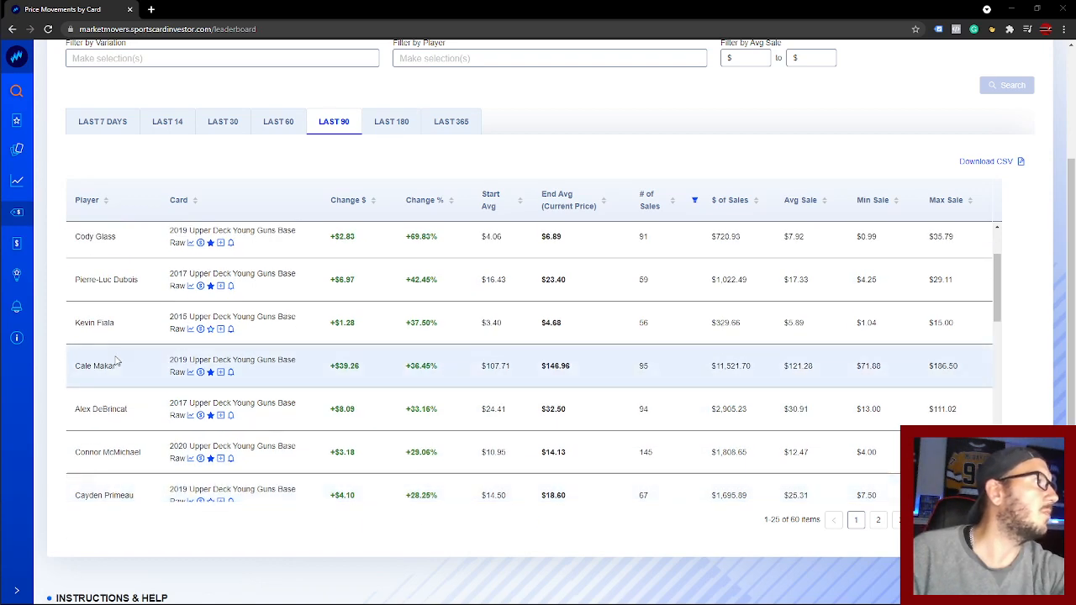
Step: Chart Cale Makar's raw 2019 Upper Deck Young Guns card over the last 365 days
{"action": "left_click", "coordinate": [191, 371]}
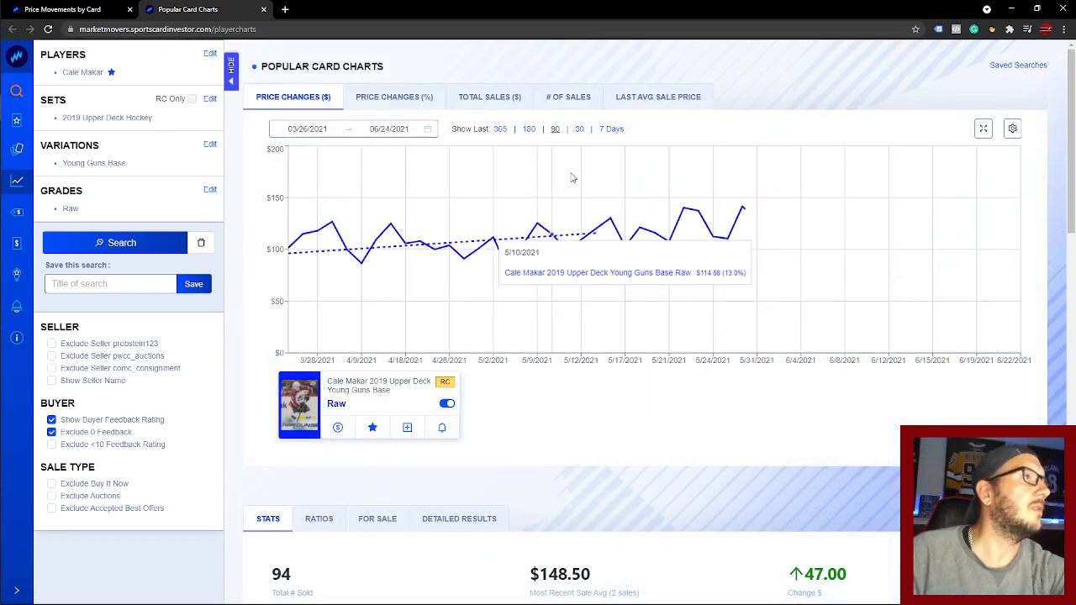
{"action": "left_click", "coordinate": [500, 130]}
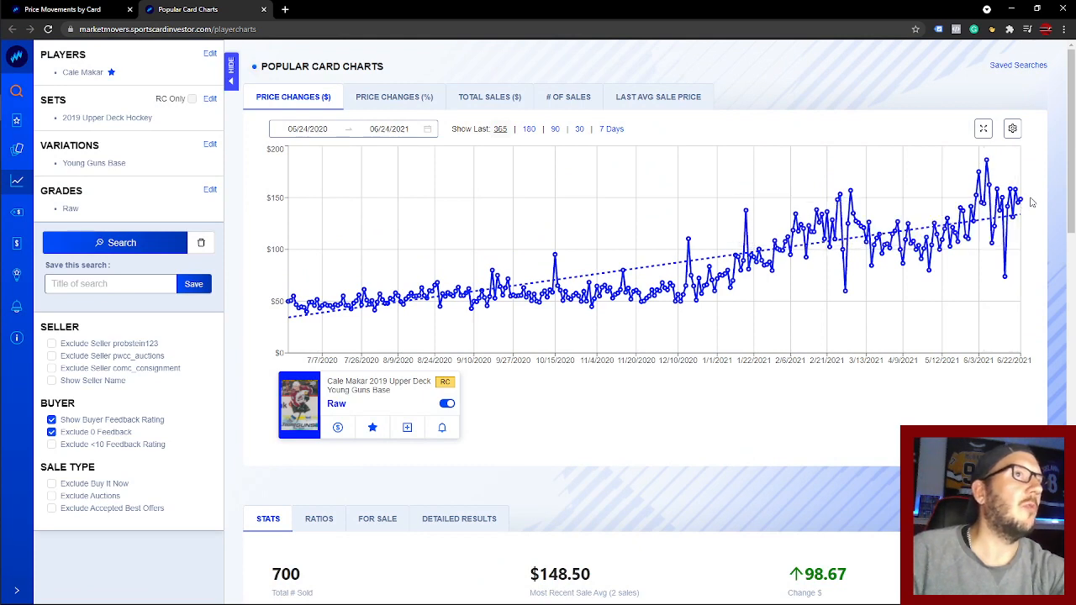
{"action": "mouse_move", "coordinate": [1027, 202]}
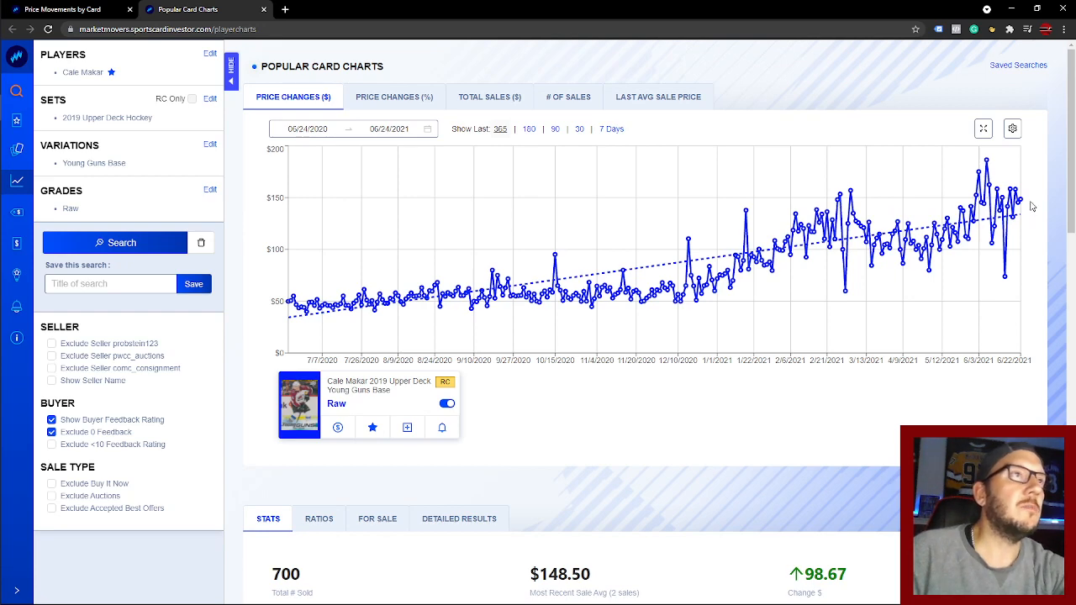
Step: Add the BGS 9.5 and PSA 10 grades to Makar's raw card chart and show the last 365 days
{"action": "left_click", "coordinate": [210, 192]}
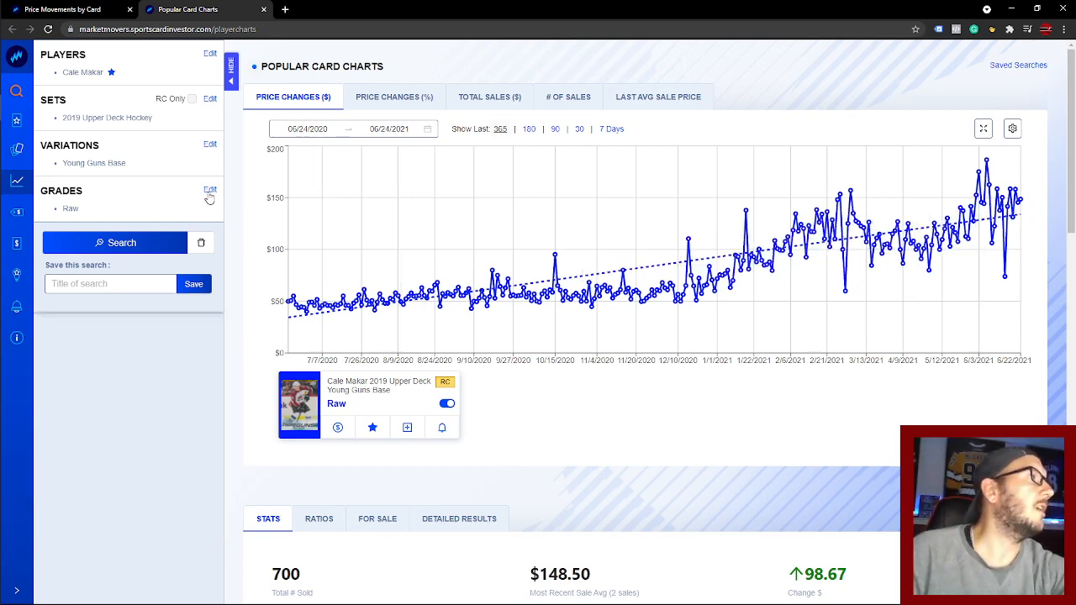
{"action": "left_click", "coordinate": [209, 192]}
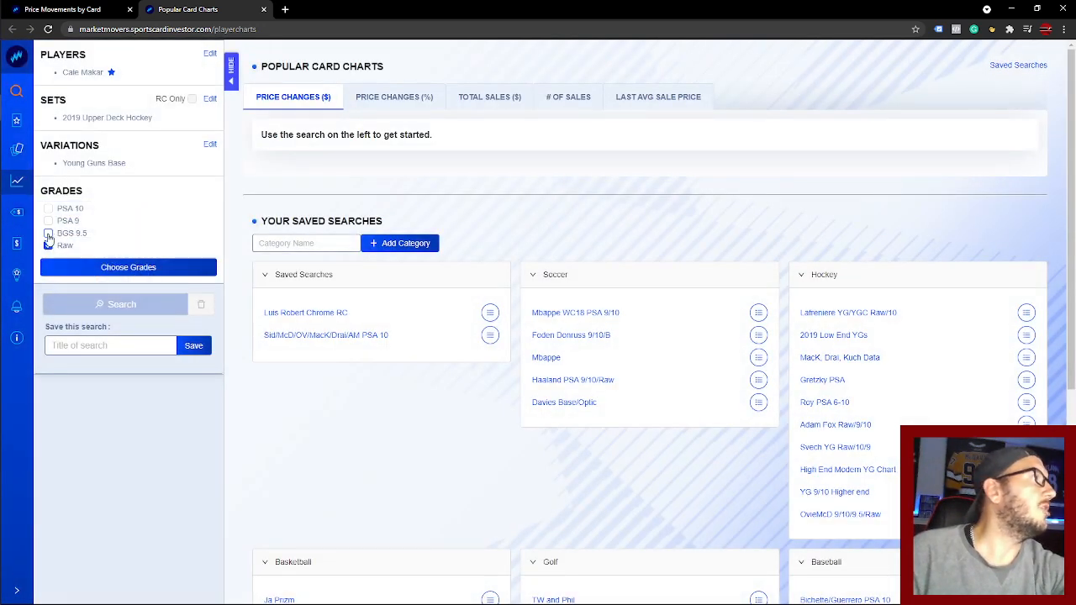
{"action": "left_click", "coordinate": [48, 233]}
{"action": "left_click", "coordinate": [47, 209]}
{"action": "left_click", "coordinate": [108, 268]}
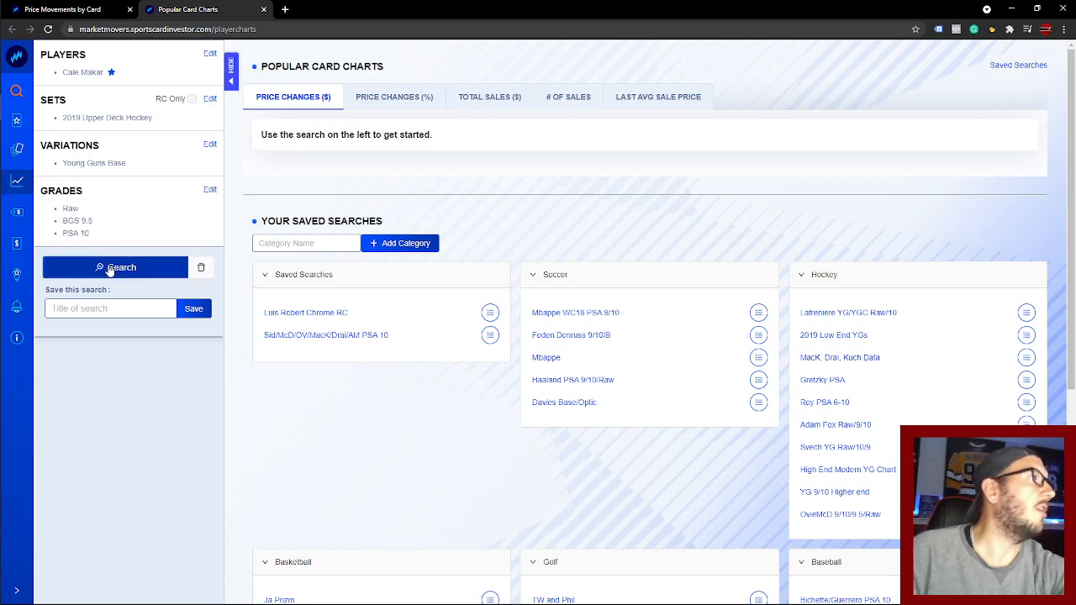
{"action": "left_click", "coordinate": [109, 267]}
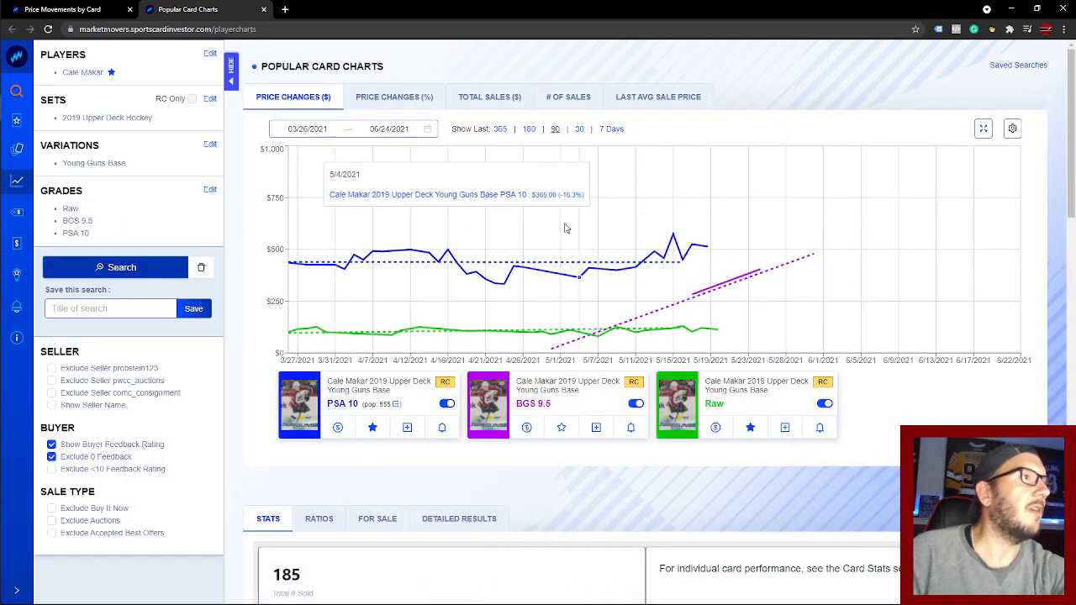
{"action": "left_click", "coordinate": [501, 129]}
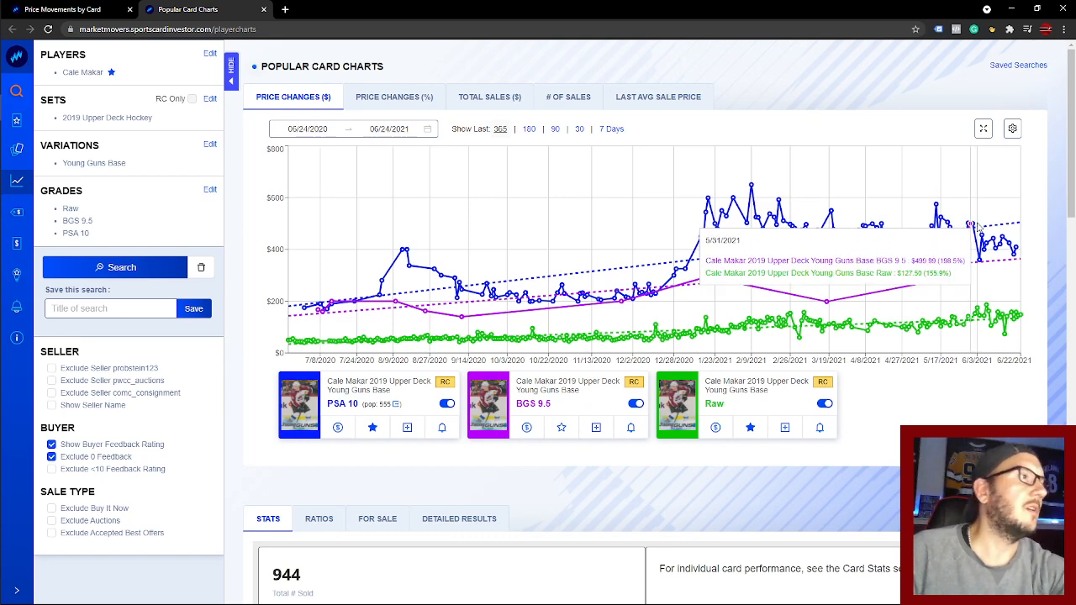
Step: Show the detailed completed sales for the Makar card, collapsing the PSA 10 results to reach the BGS 9.5 sales
{"action": "scroll", "coordinate": [462, 412], "scroll_direction": "down", "scroll_amount": 3}
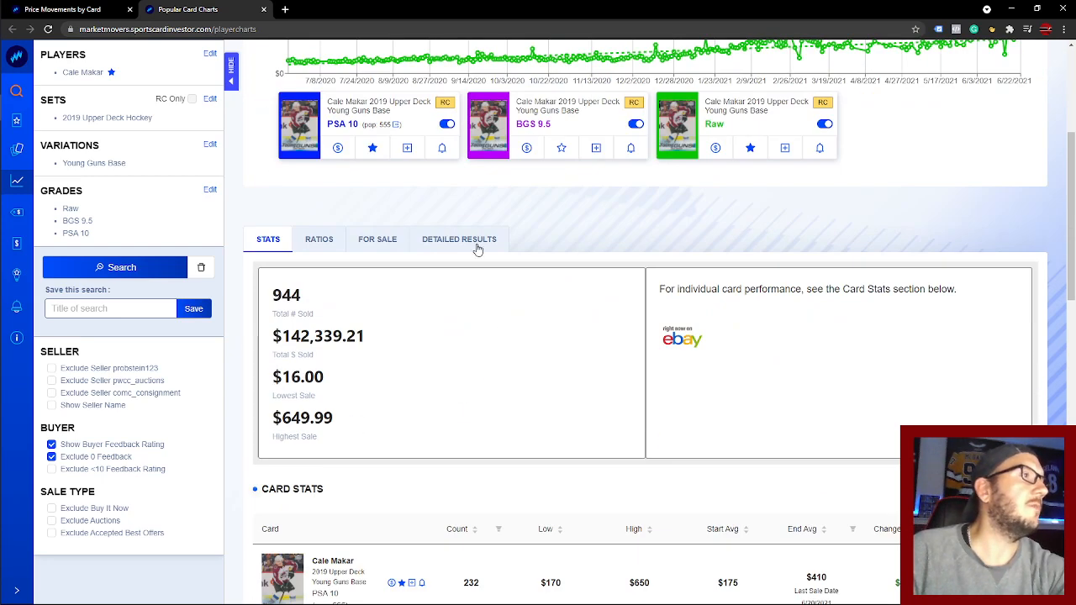
{"action": "left_click", "coordinate": [476, 246]}
{"action": "scroll", "coordinate": [493, 331], "scroll_direction": "down", "scroll_amount": 3}
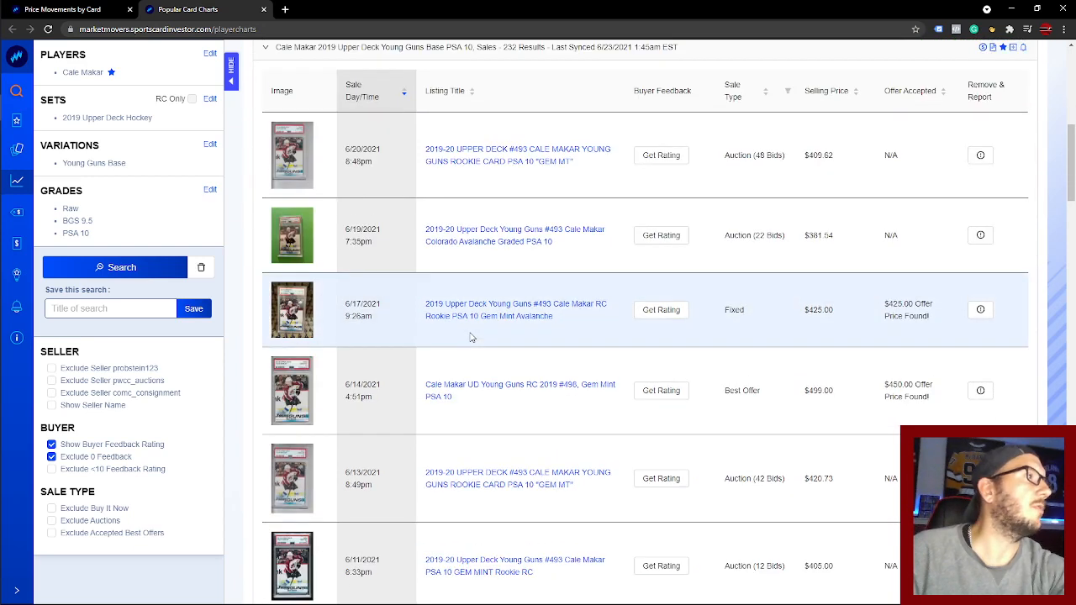
{"action": "scroll", "coordinate": [471, 337], "scroll_direction": "up", "scroll_amount": 2}
{"action": "left_click", "coordinate": [264, 226]}
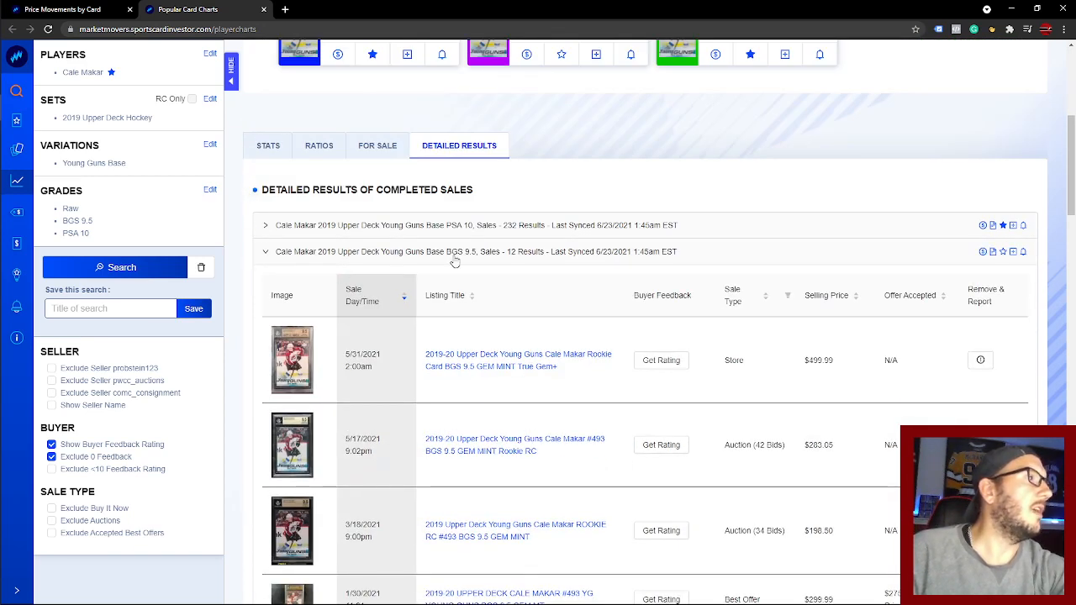
Step: Open the original eBay listing of Makar's 5/31/2021 BGS 9.5 sale and inspect the subgrades in the card photo
{"action": "left_click", "coordinate": [461, 364]}
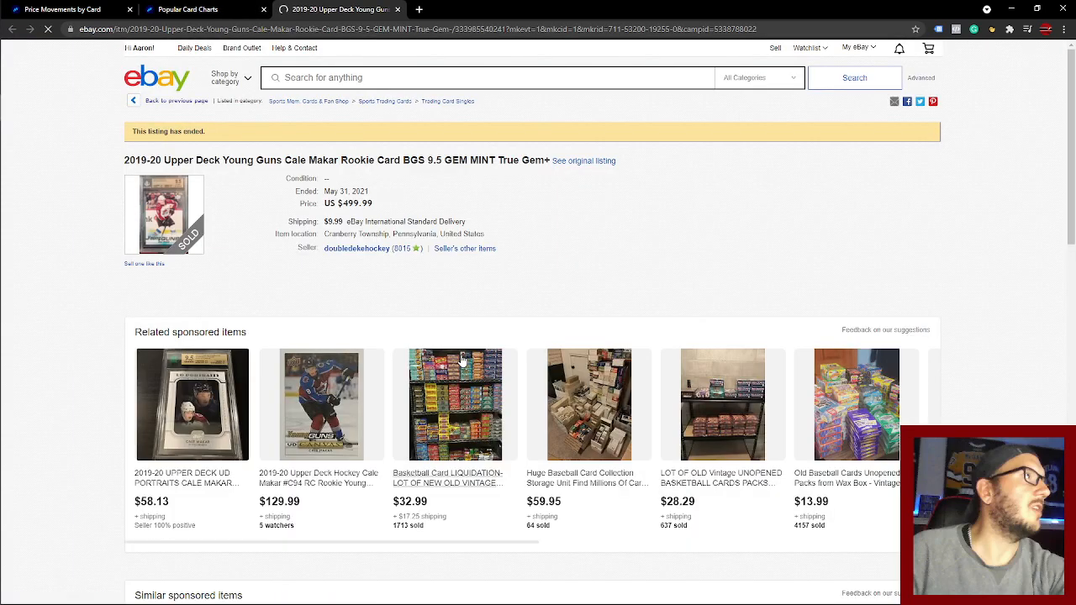
{"action": "left_click", "coordinate": [580, 162]}
{"action": "scroll", "coordinate": [462, 172], "scroll_direction": "down", "scroll_amount": 3}
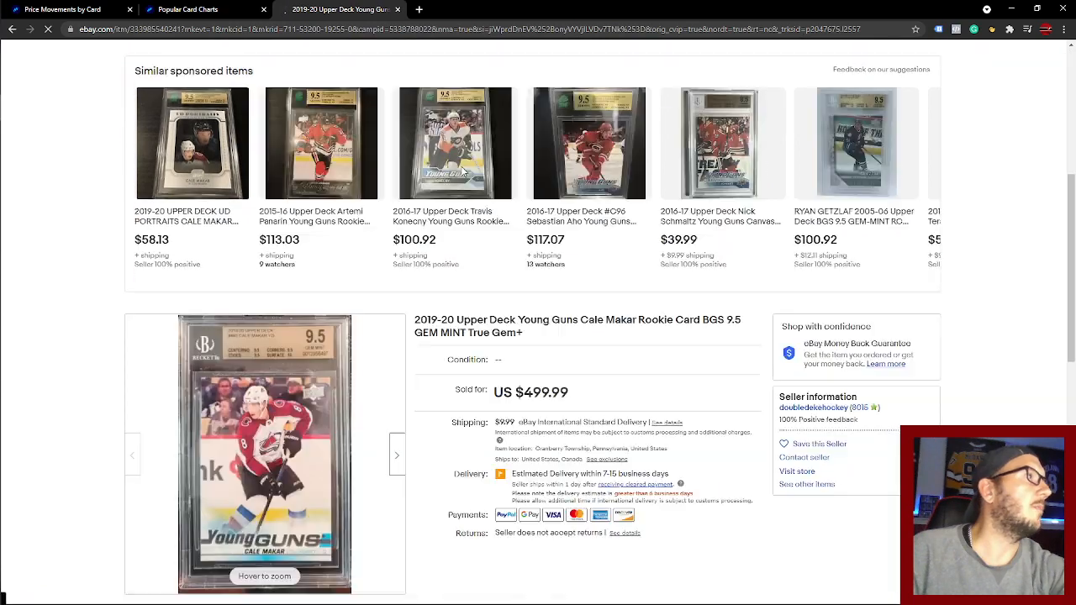
{"action": "scroll", "coordinate": [462, 171], "scroll_direction": "down", "scroll_amount": 2}
{"action": "mouse_move", "coordinate": [262, 286]}
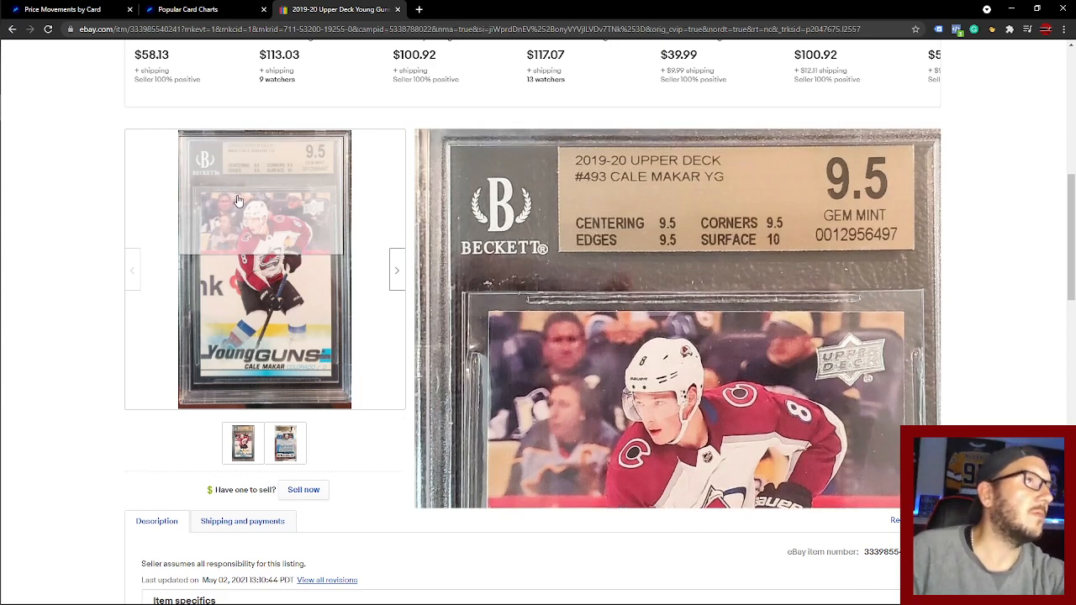
{"action": "scroll", "coordinate": [414, 220], "scroll_direction": "up", "scroll_amount": 1}
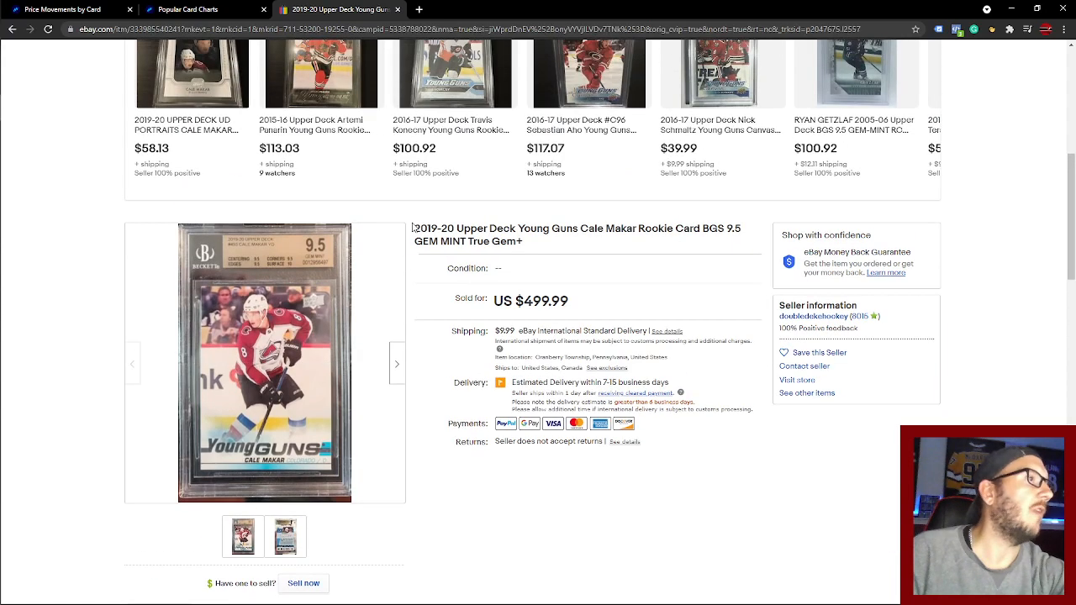
Step: Check the status notice on the eBay listing of Makar's 5/31/2021 BGS 9.5 sale and close the listing
{"action": "scroll", "coordinate": [451, 318], "scroll_direction": "up", "scroll_amount": 5}
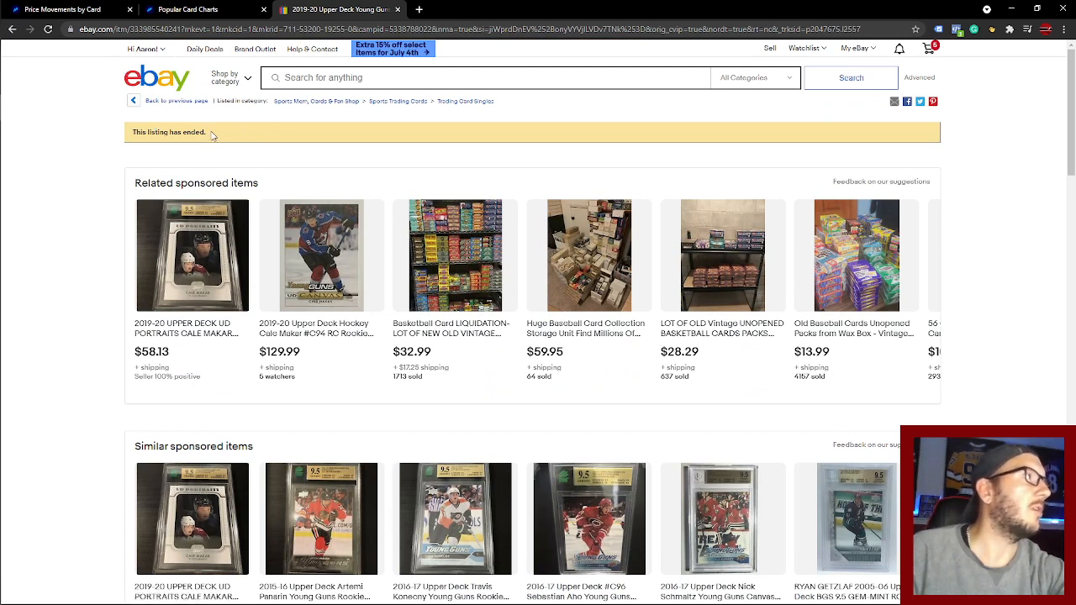
{"action": "left_click_drag", "start_coordinate": [133, 132], "coordinate": [205, 139]}
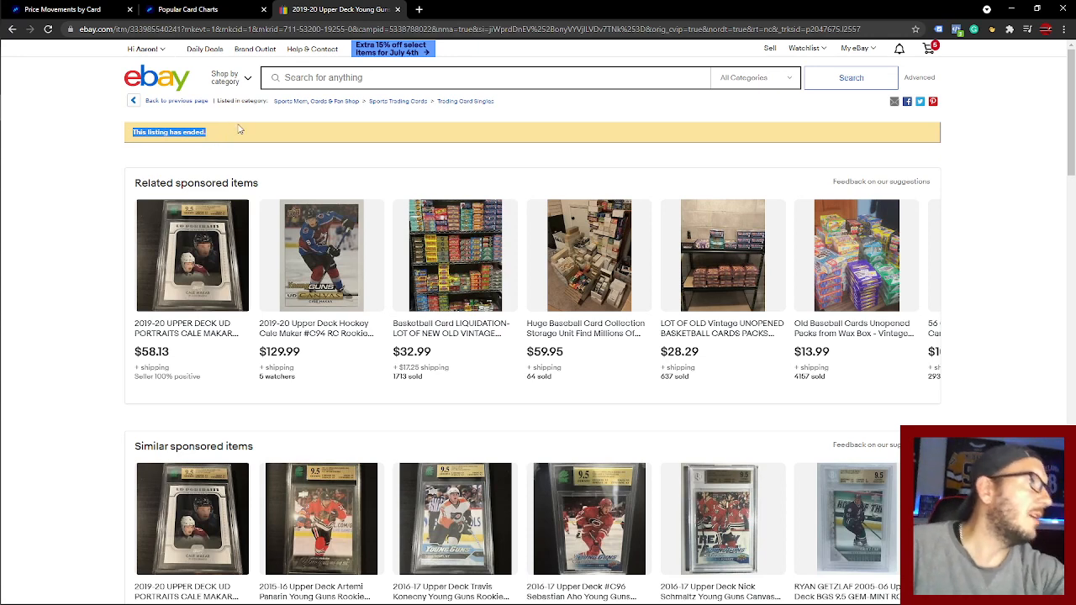
{"action": "left_click", "coordinate": [397, 10]}
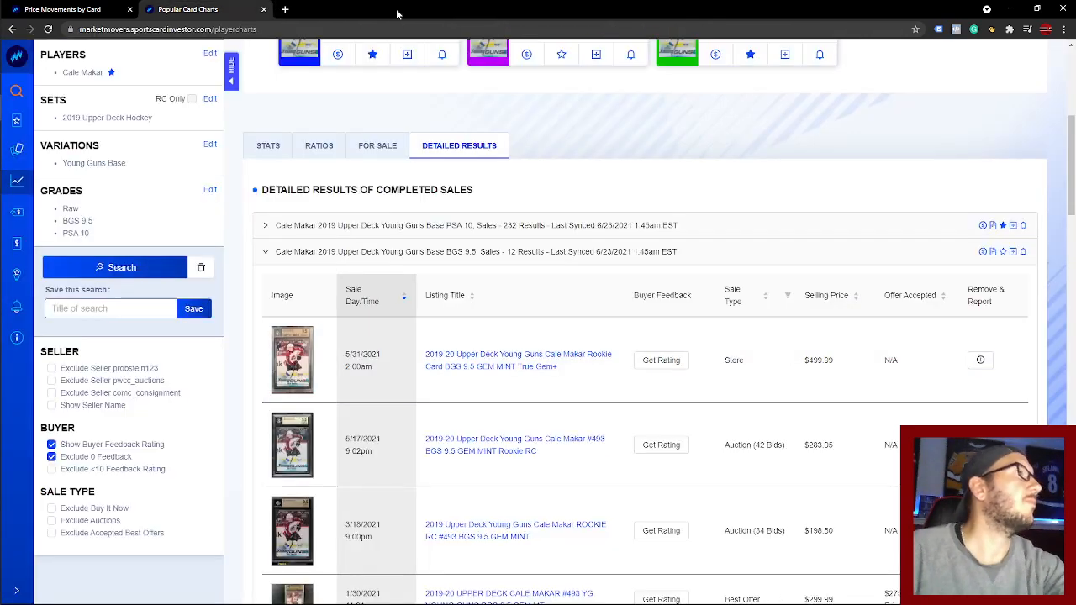
Step: Open the original eBay listing of Makar's 5/17/2021 BGS 9.5 auction sale and inspect the card photo and sale details
{"action": "scroll", "coordinate": [551, 248], "scroll_direction": "up", "scroll_amount": 4}
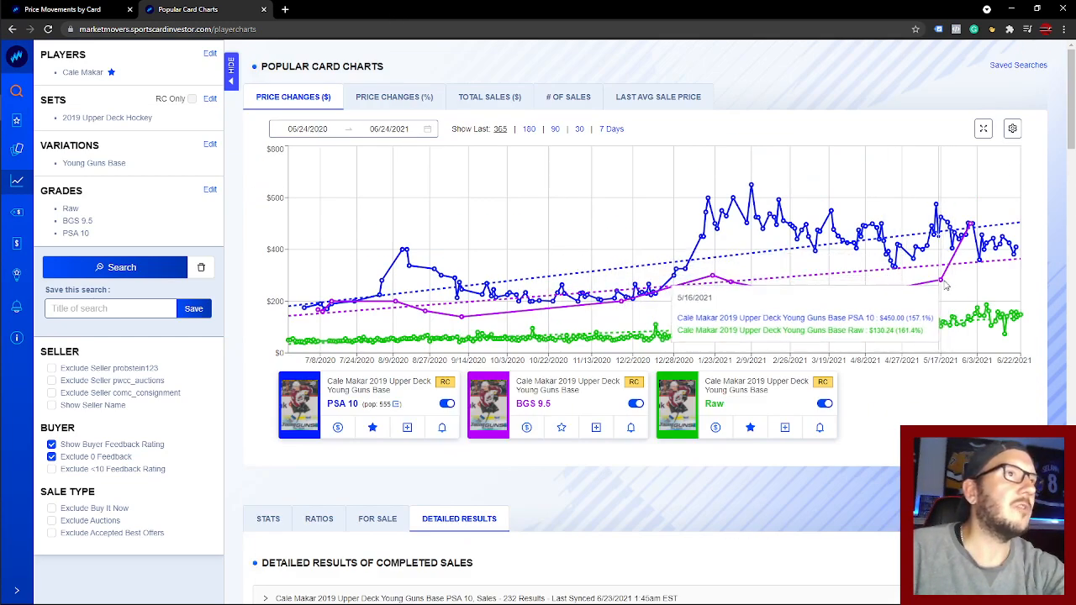
{"action": "scroll", "coordinate": [670, 256], "scroll_direction": "down", "scroll_amount": 4}
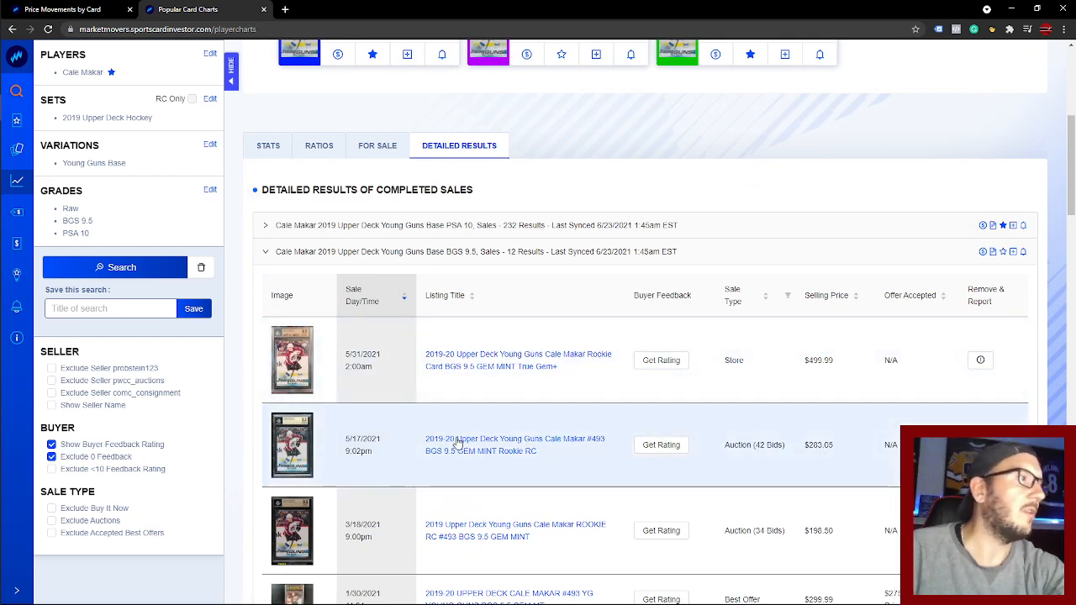
{"action": "left_click", "coordinate": [486, 444]}
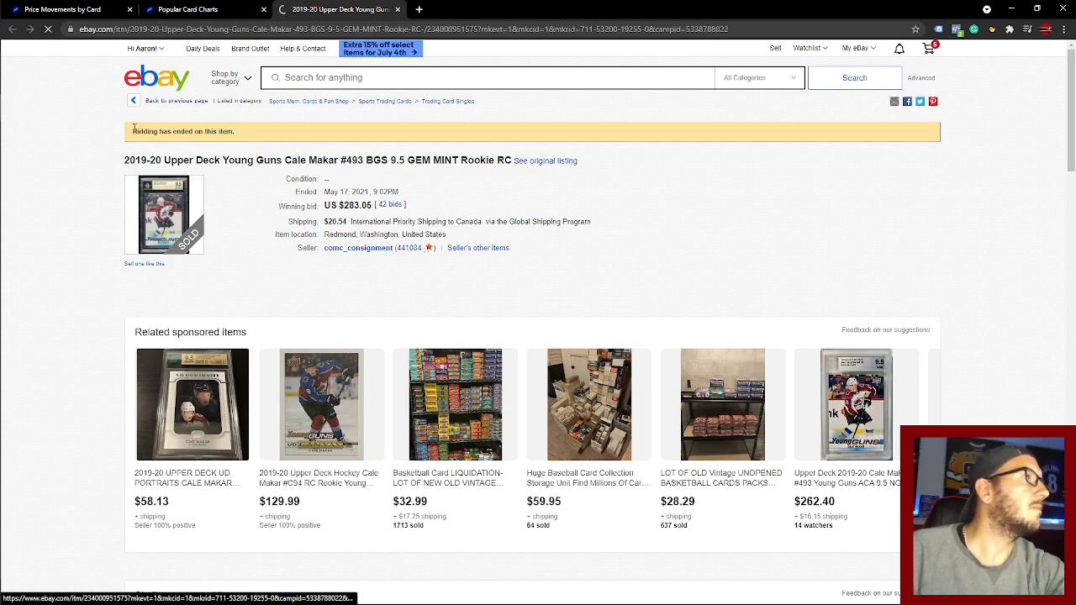
{"action": "left_click_drag", "start_coordinate": [135, 131], "coordinate": [483, 156]}
{"action": "left_click", "coordinate": [553, 167]}
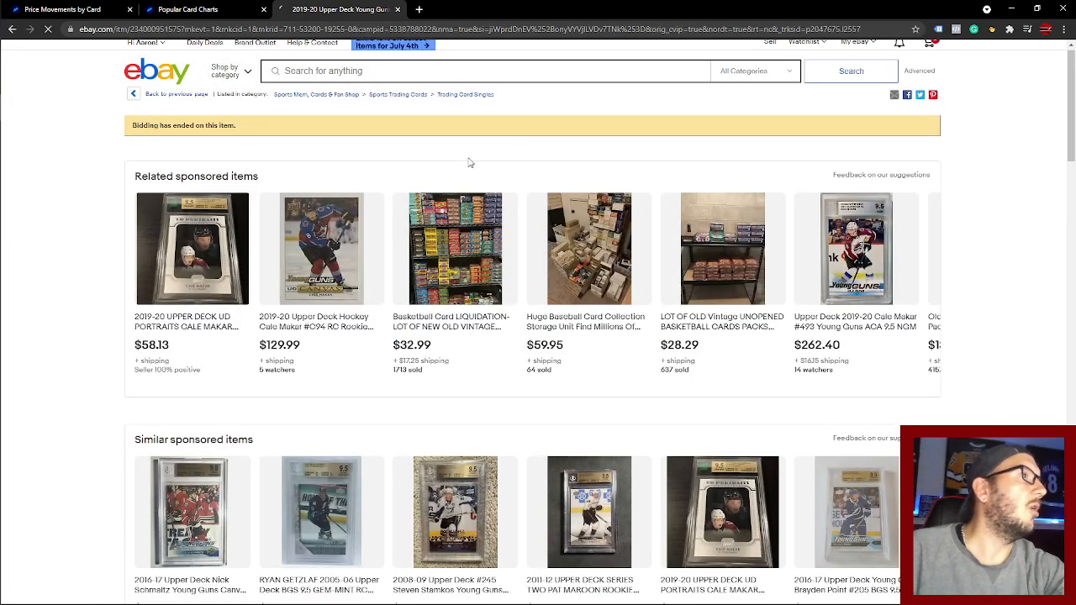
{"action": "scroll", "coordinate": [469, 162], "scroll_direction": "down", "scroll_amount": 5}
{"action": "scroll", "coordinate": [269, 319], "scroll_direction": "down", "scroll_amount": 1}
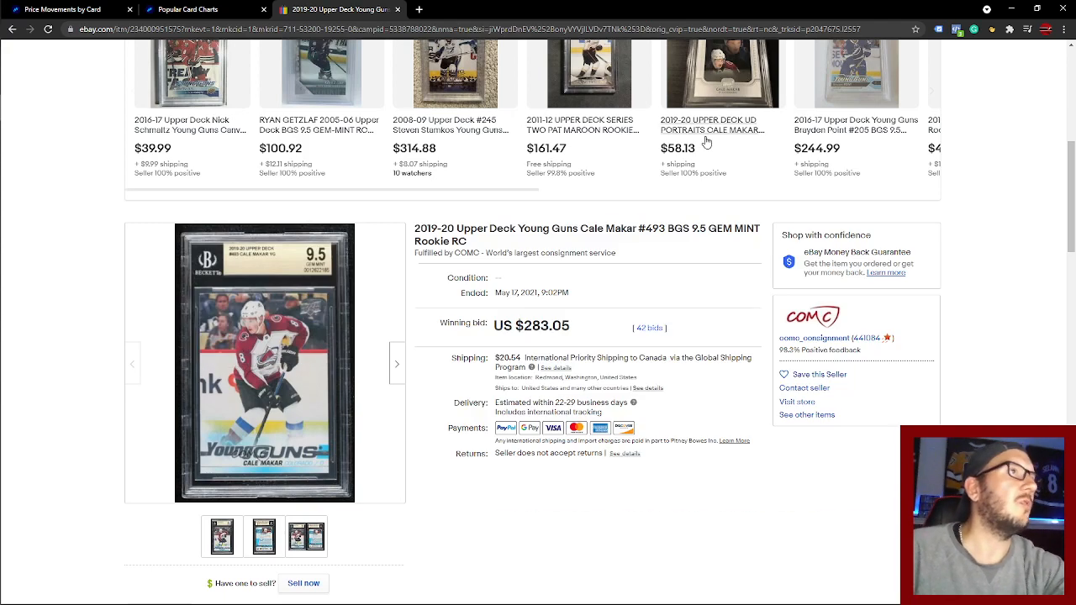
Step: Compare the 5/17/2021 BGS 9.5 listing with Makar's price chart and close the listing
{"action": "left_click", "coordinate": [224, 11]}
{"action": "scroll", "coordinate": [623, 175], "scroll_direction": "up", "scroll_amount": 5}
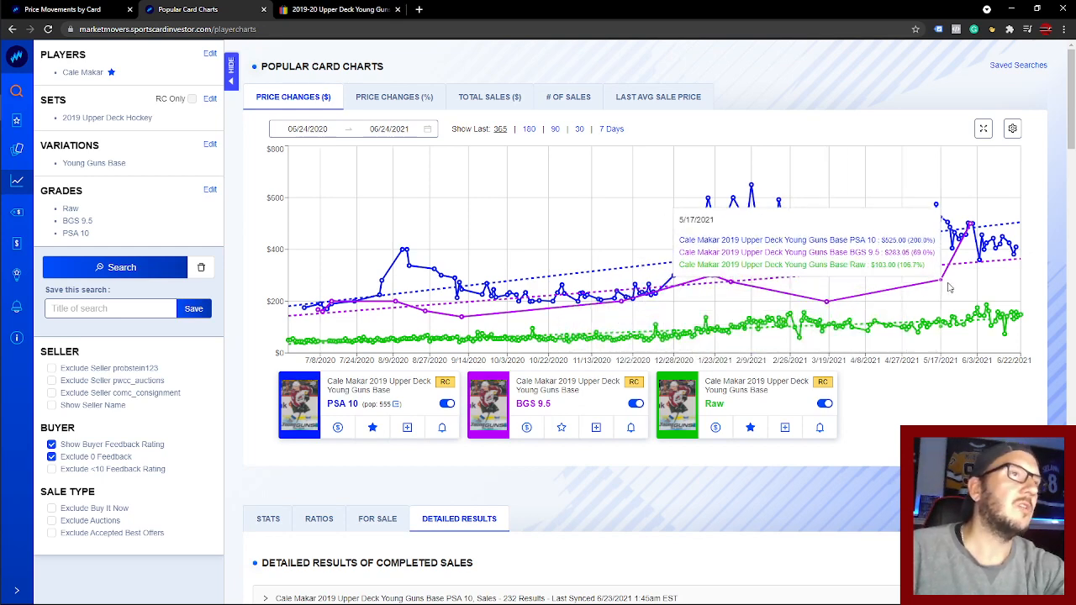
{"action": "left_click", "coordinate": [368, 17]}
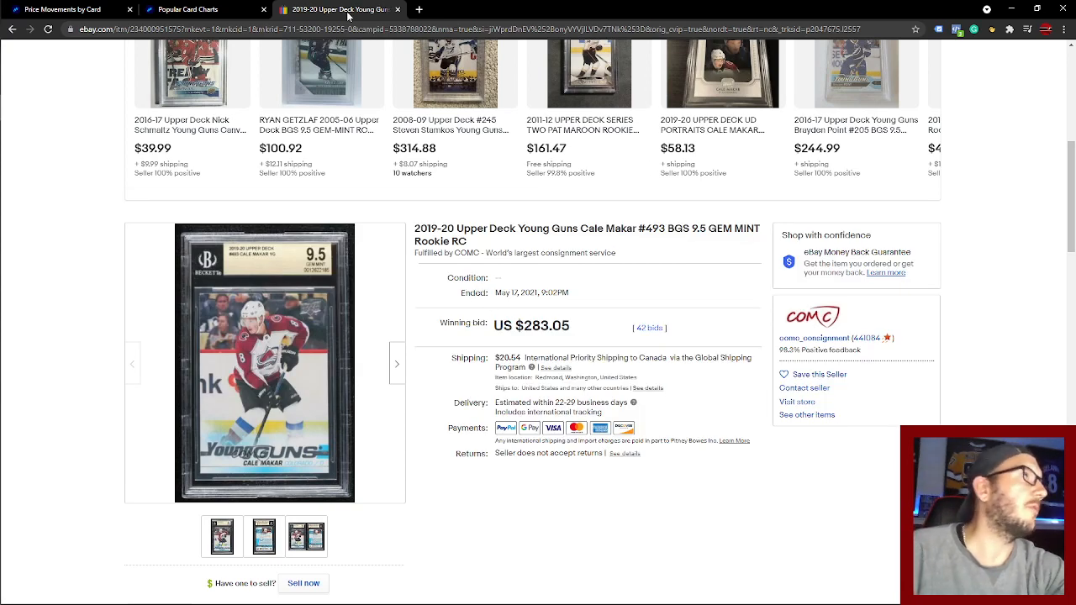
{"action": "left_click", "coordinate": [398, 10]}
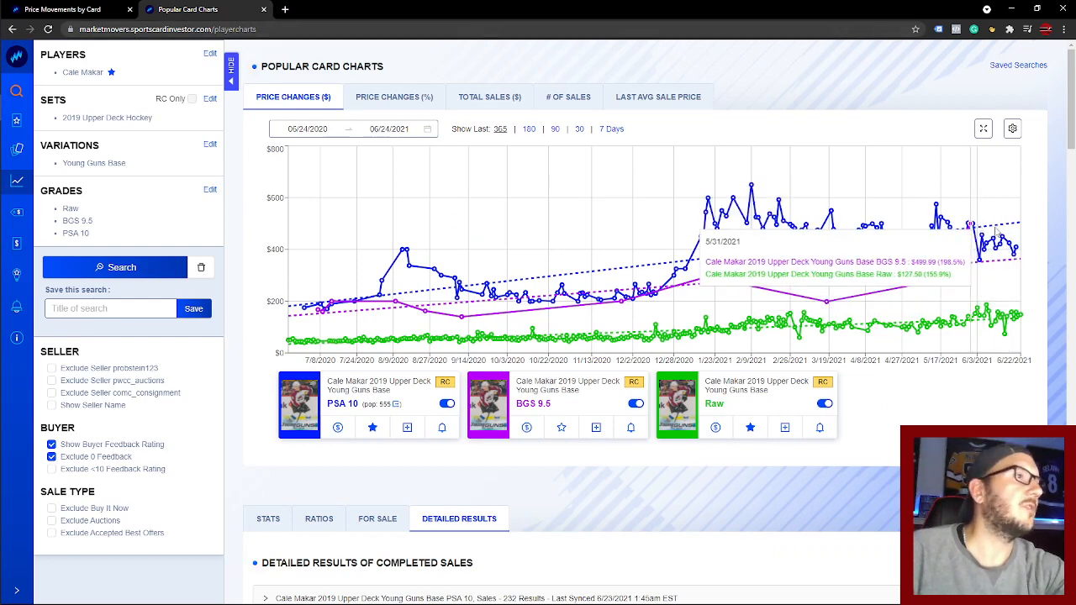
Step: Close Makar's chart and chart Kaapo Kakko's raw 2019 Upper Deck Young Guns card over the last 365 days
{"action": "left_click", "coordinate": [265, 9]}
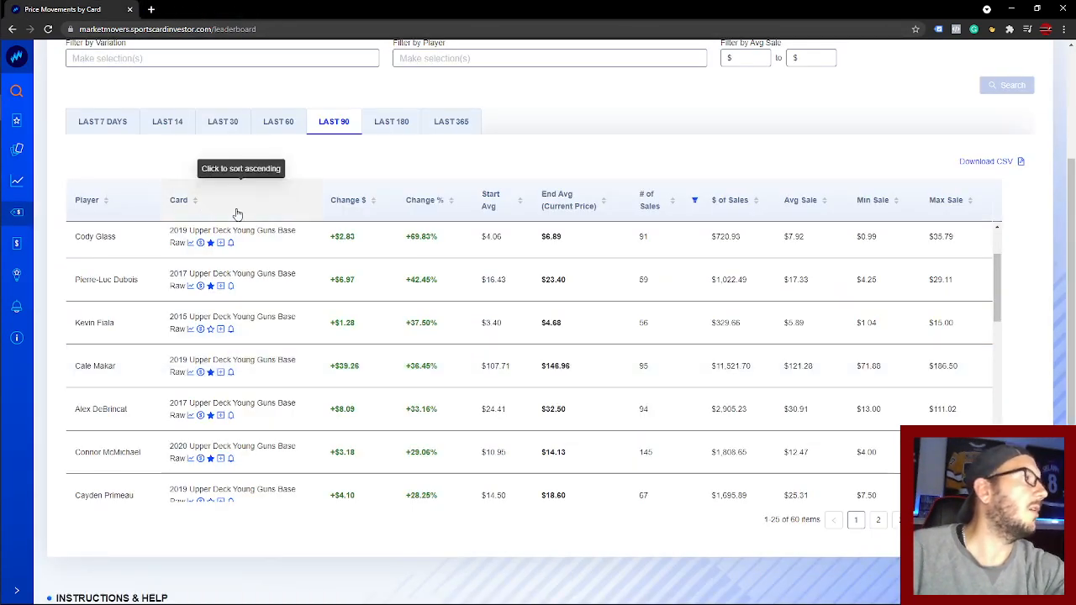
{"action": "scroll", "coordinate": [272, 222], "scroll_direction": "down", "scroll_amount": 5}
{"action": "scroll", "coordinate": [272, 222], "scroll_direction": "down", "scroll_amount": 2}
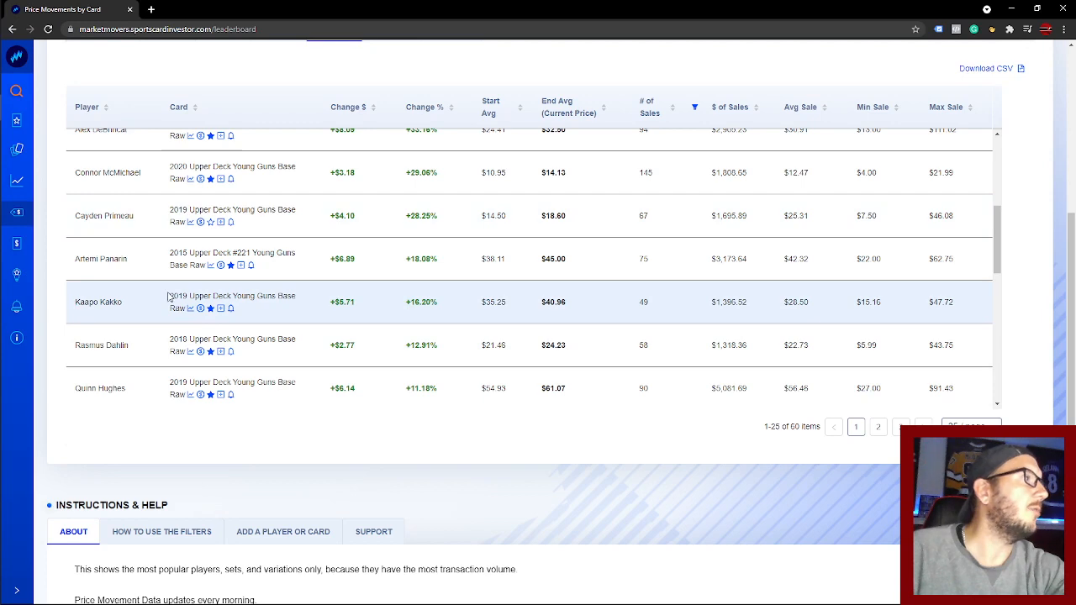
{"action": "left_click", "coordinate": [191, 310]}
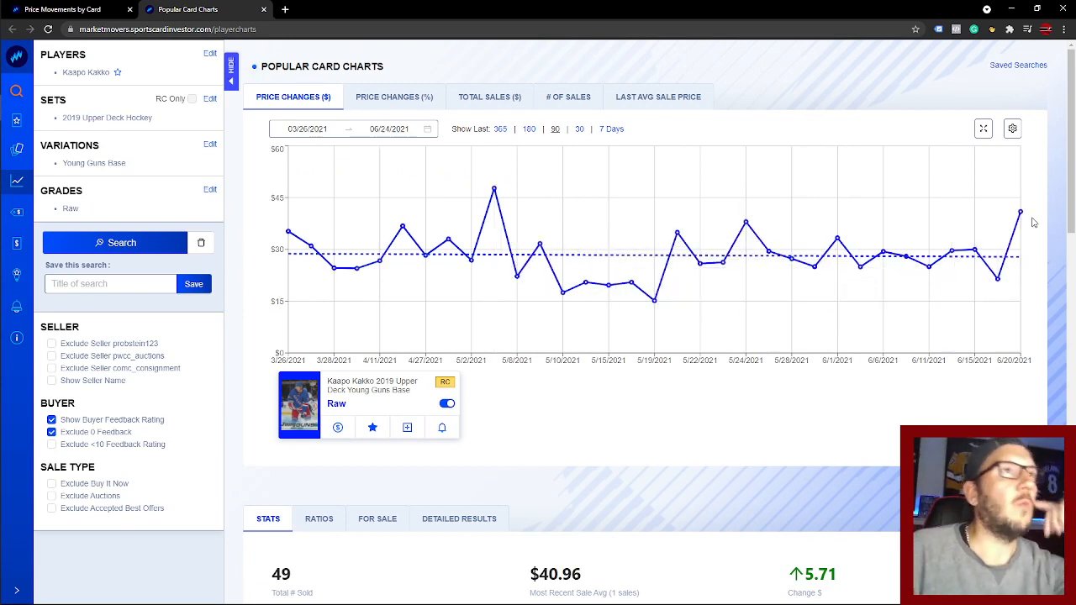
{"action": "left_click", "coordinate": [501, 131]}
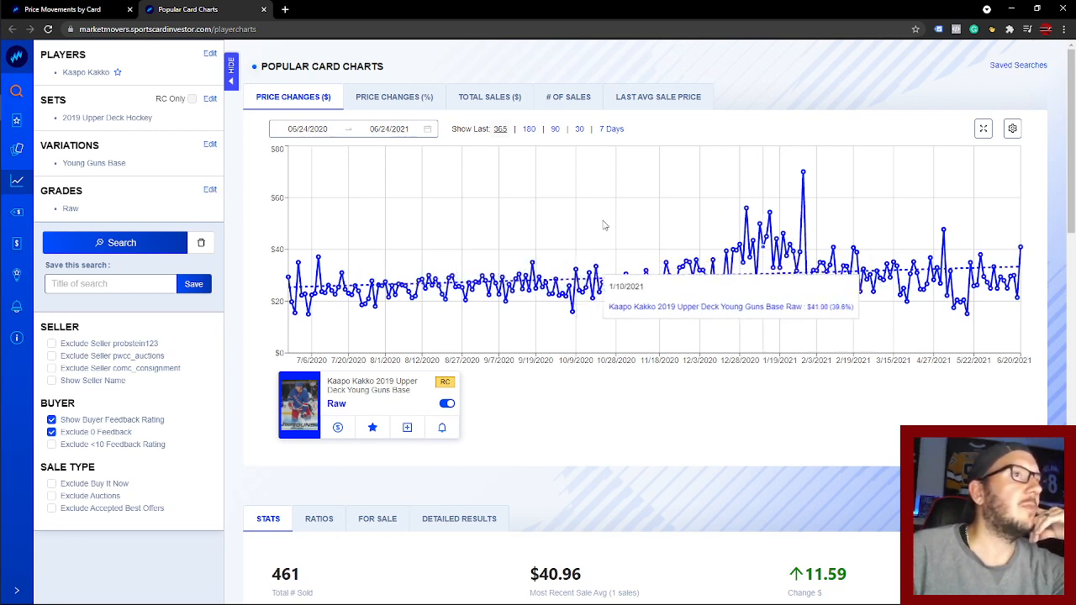
Step: Add the PSA 10 and BGS 9.5 grades to Kakko's raw card chart and rerun the search
{"action": "left_click", "coordinate": [209, 190]}
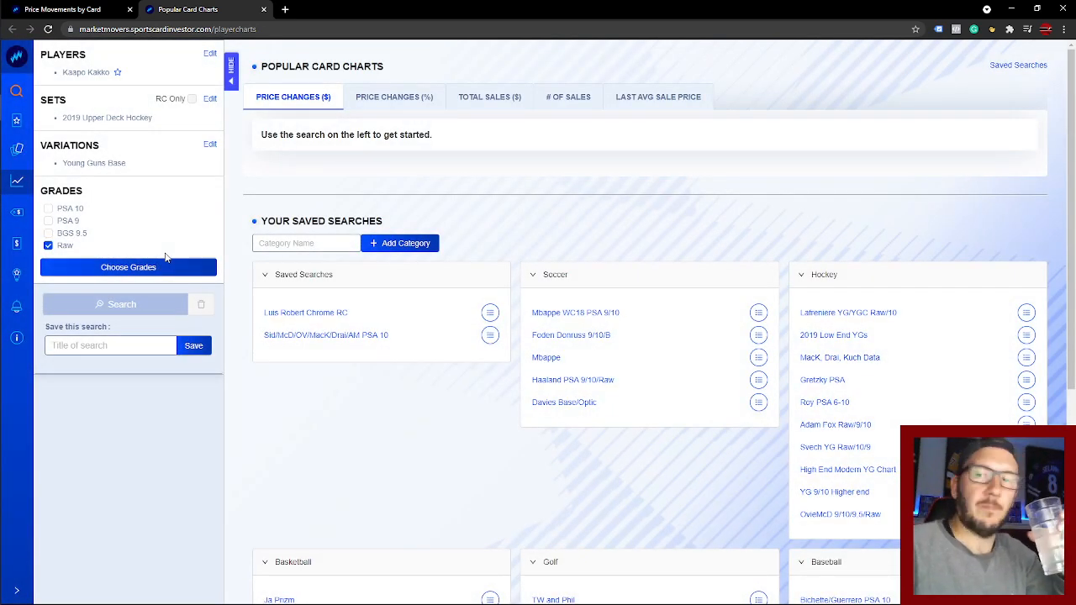
{"action": "left_click", "coordinate": [48, 210]}
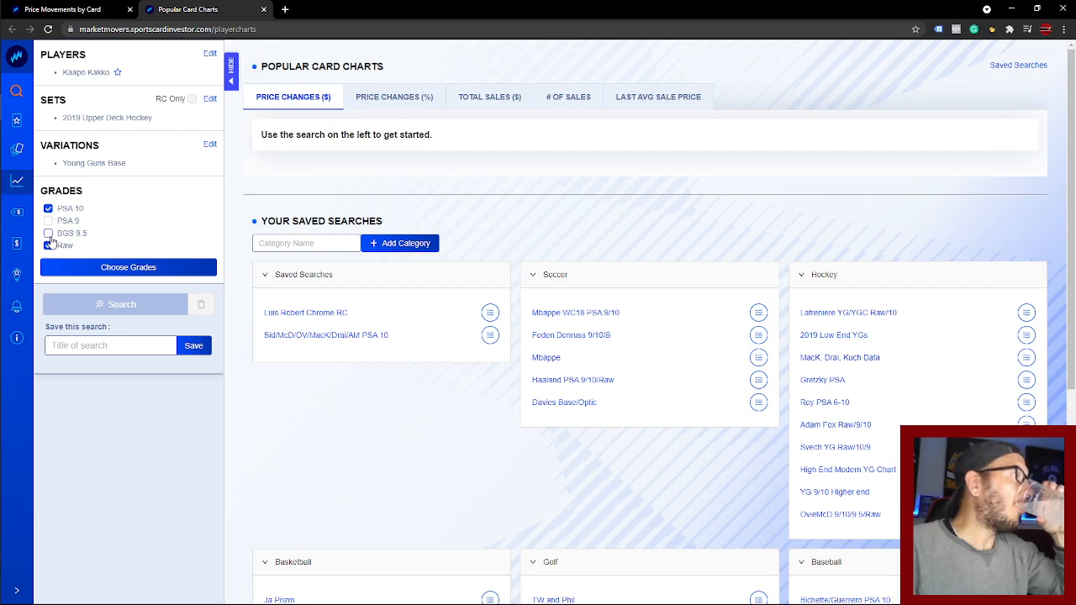
{"action": "left_click", "coordinate": [108, 265]}
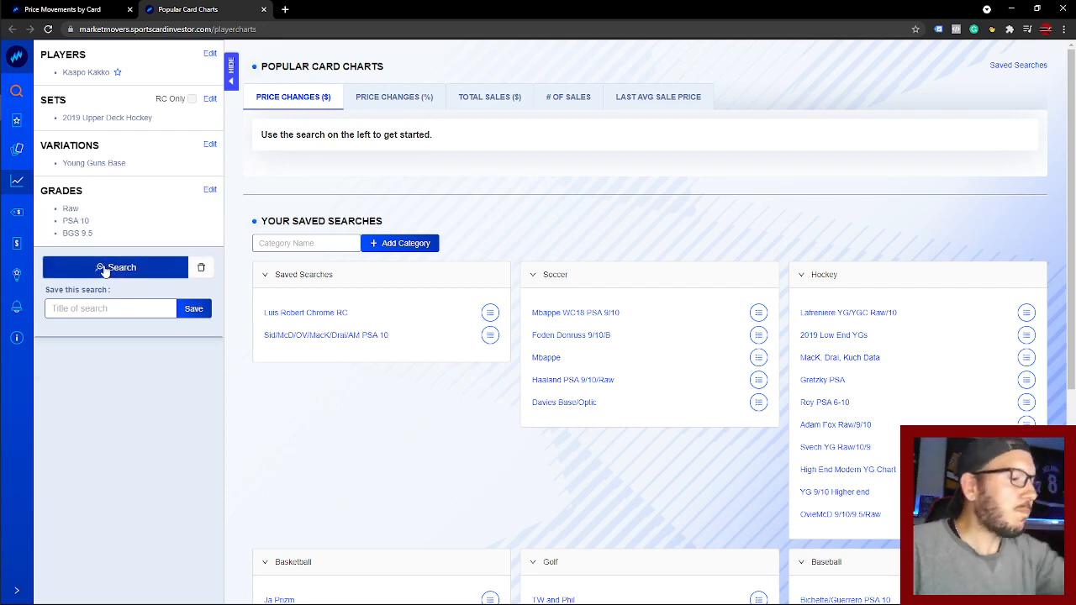
{"action": "left_click", "coordinate": [108, 267]}
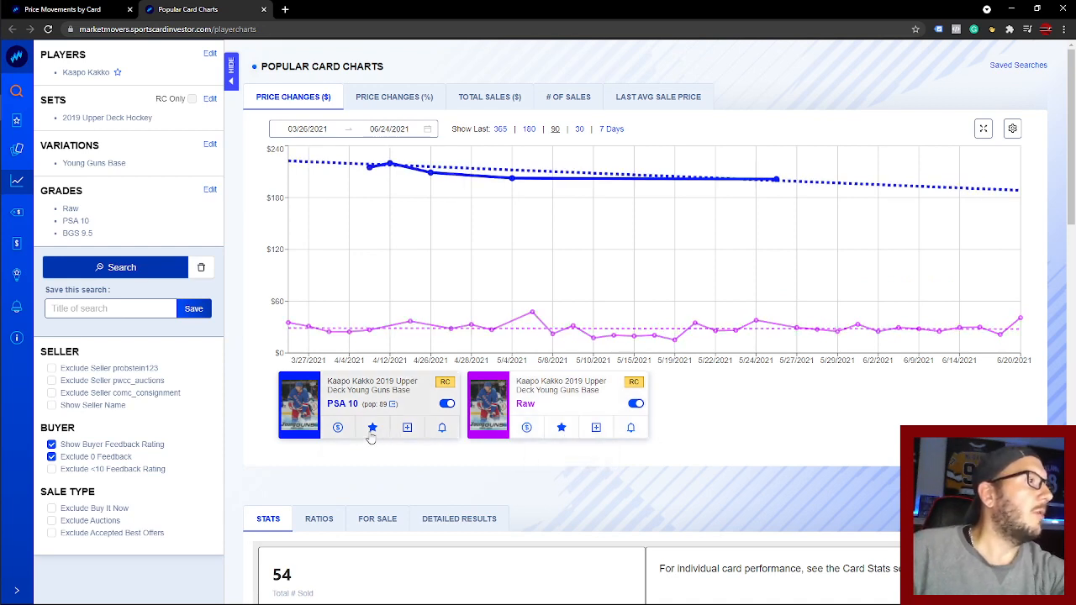
Step: Remove Kakko's raw card from the favorites and save it again under the Hockey Watch List category
{"action": "left_click", "coordinate": [561, 428]}
{"action": "left_click", "coordinate": [560, 431]}
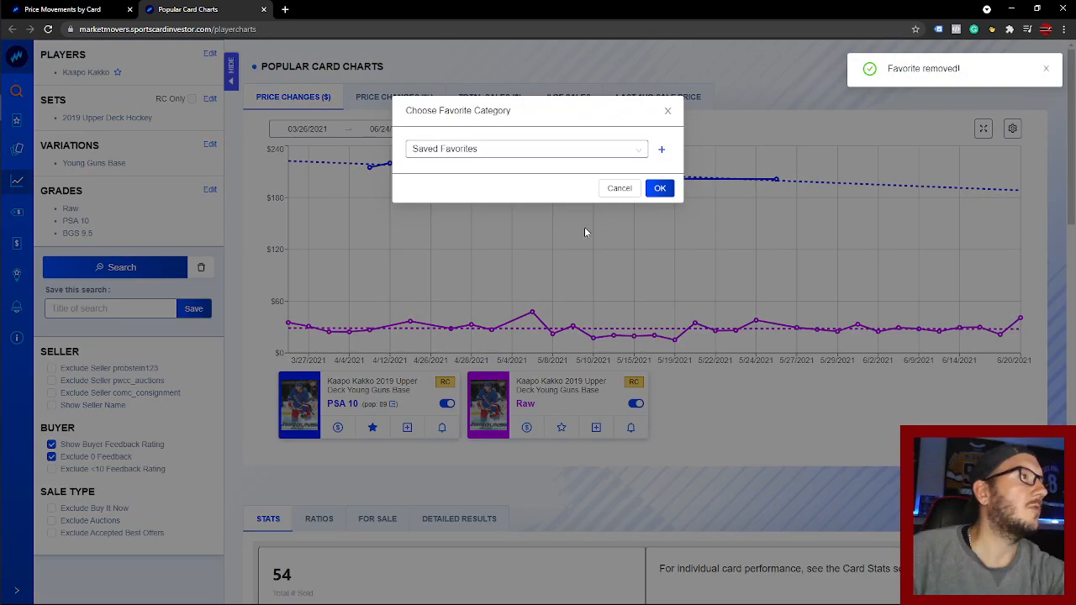
{"action": "left_click", "coordinate": [580, 151]}
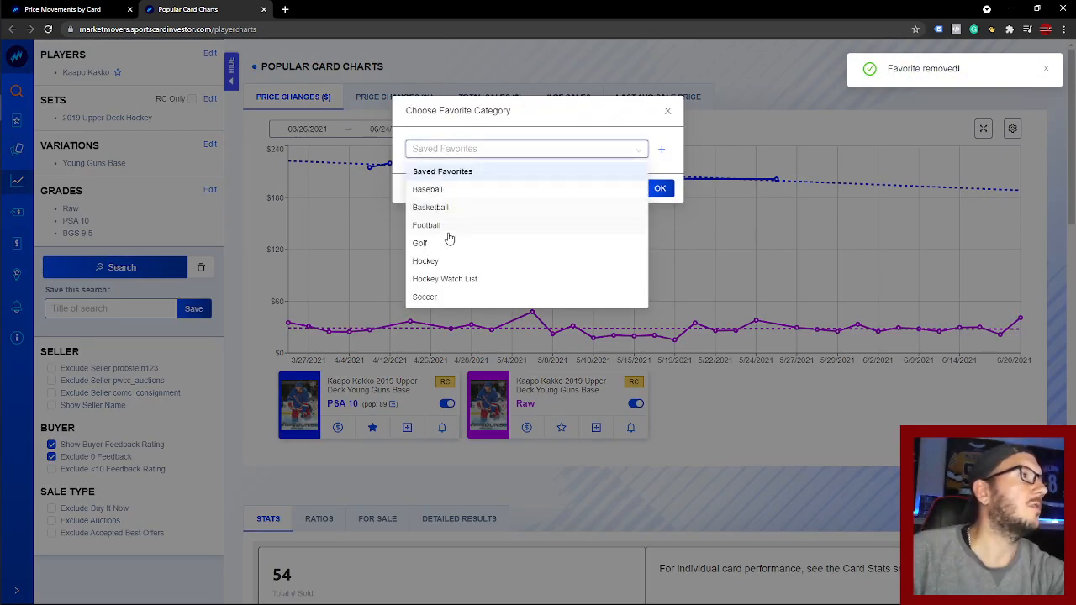
{"action": "left_click", "coordinate": [443, 280]}
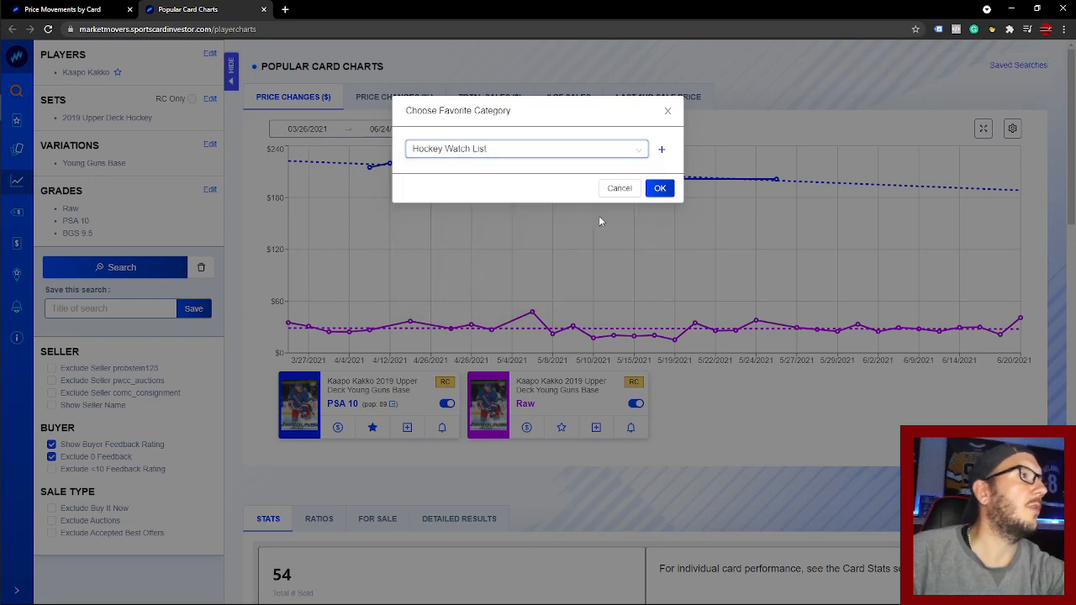
{"action": "left_click", "coordinate": [660, 188]}
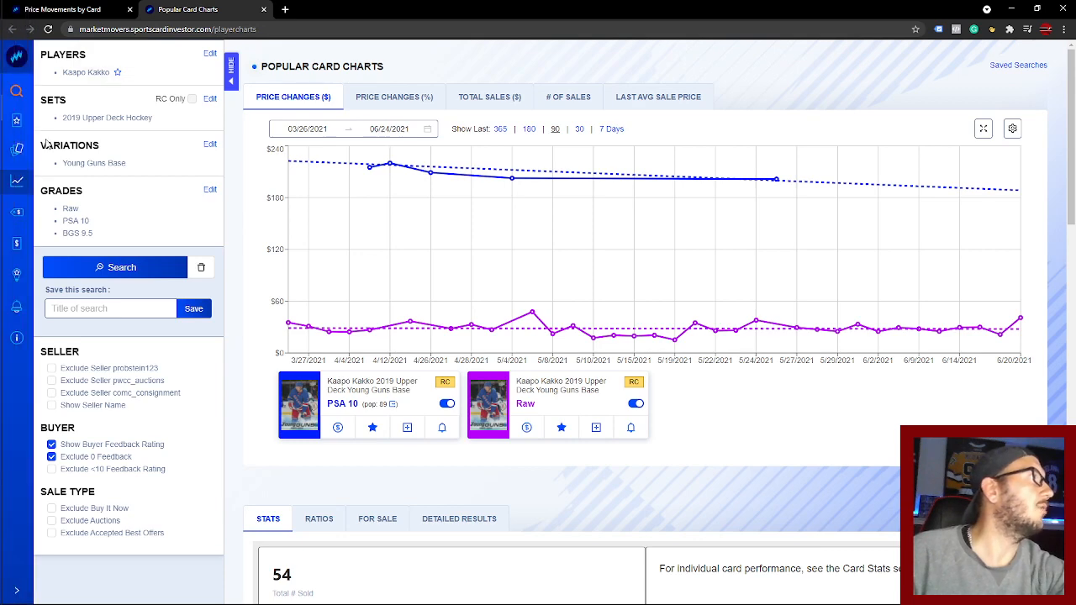
Step: Close Kakko's chart and review the remaining cards on page 1 of the 90-day price movements
{"action": "left_click", "coordinate": [263, 10]}
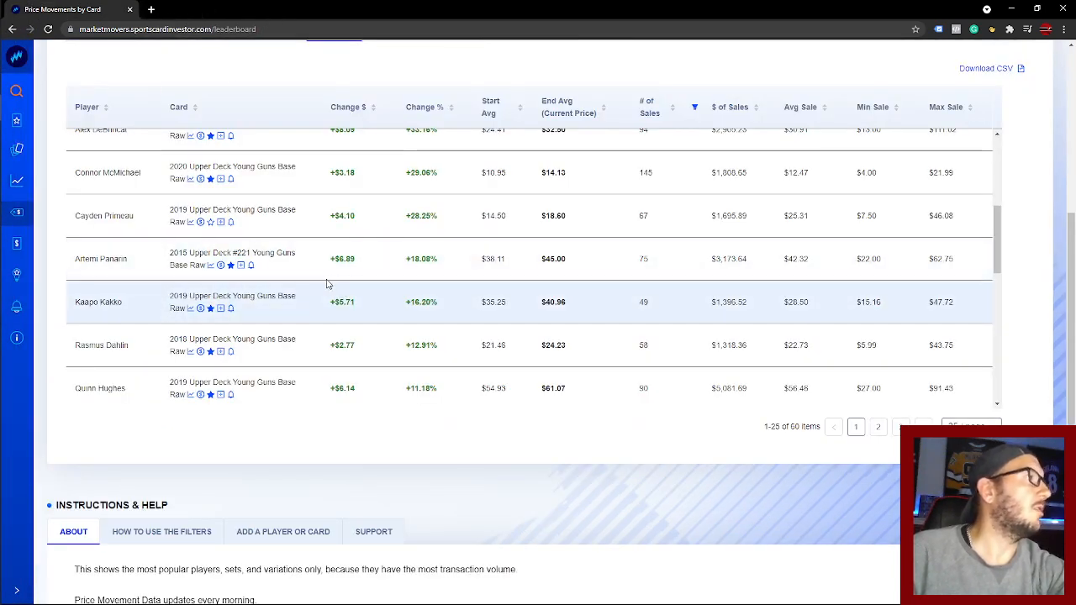
{"action": "scroll", "coordinate": [328, 283], "scroll_direction": "down", "scroll_amount": 2}
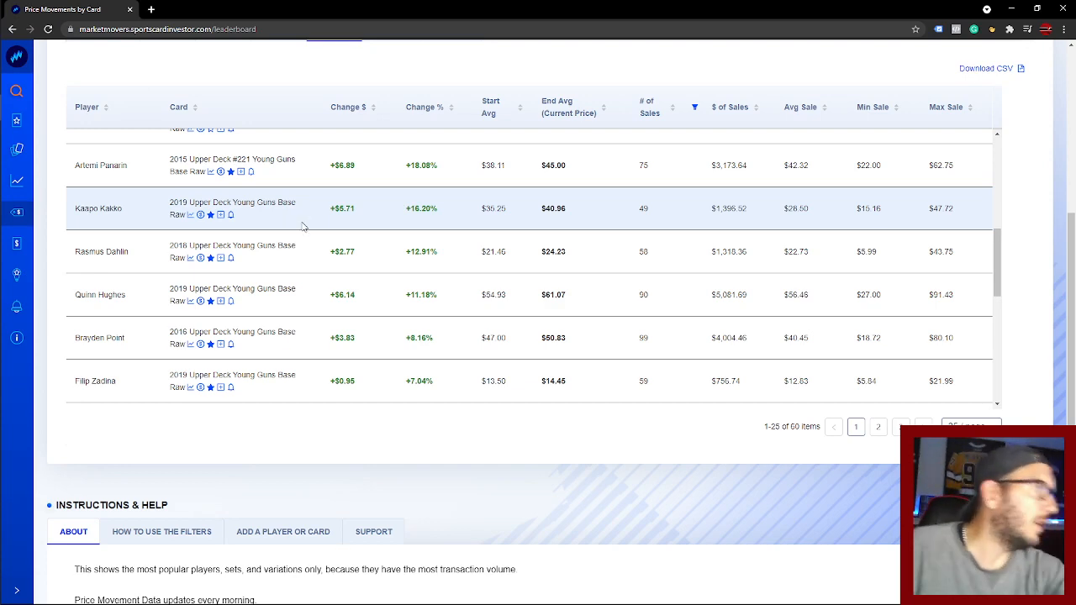
{"action": "scroll", "coordinate": [301, 286], "scroll_direction": "down", "scroll_amount": 2}
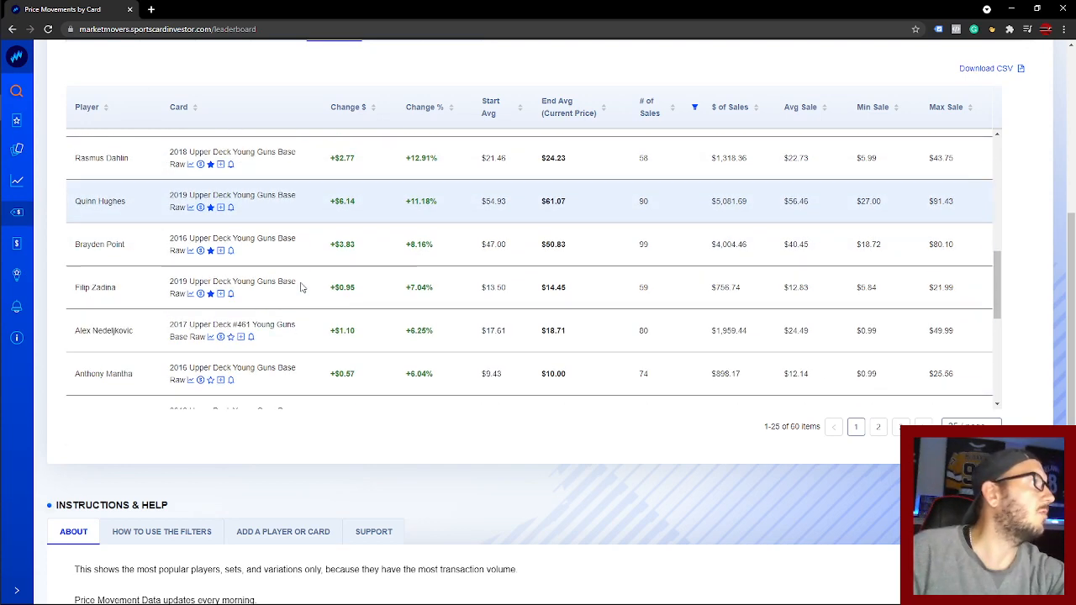
{"action": "scroll", "coordinate": [301, 287], "scroll_direction": "down", "scroll_amount": 4}
{"action": "scroll", "coordinate": [304, 292], "scroll_direction": "down", "scroll_amount": 3}
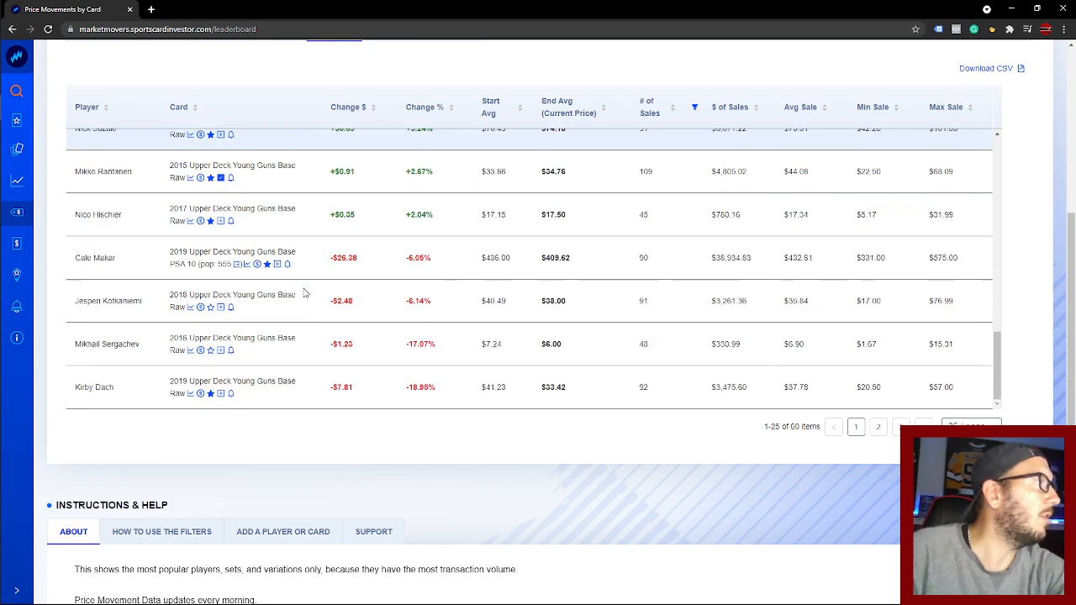
{"action": "scroll", "coordinate": [257, 244], "scroll_direction": "down", "scroll_amount": 1}
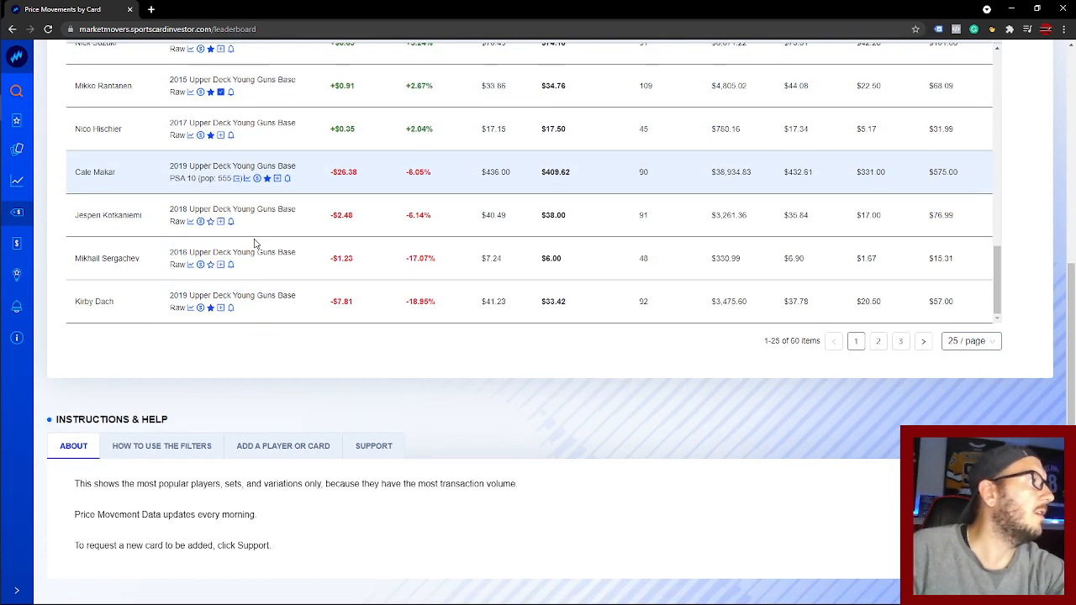
Step: Open page 2 of the 90-day price movements and check the order of its cards
{"action": "left_click", "coordinate": [879, 341]}
{"action": "scroll", "coordinate": [336, 210], "scroll_direction": "up", "scroll_amount": 3}
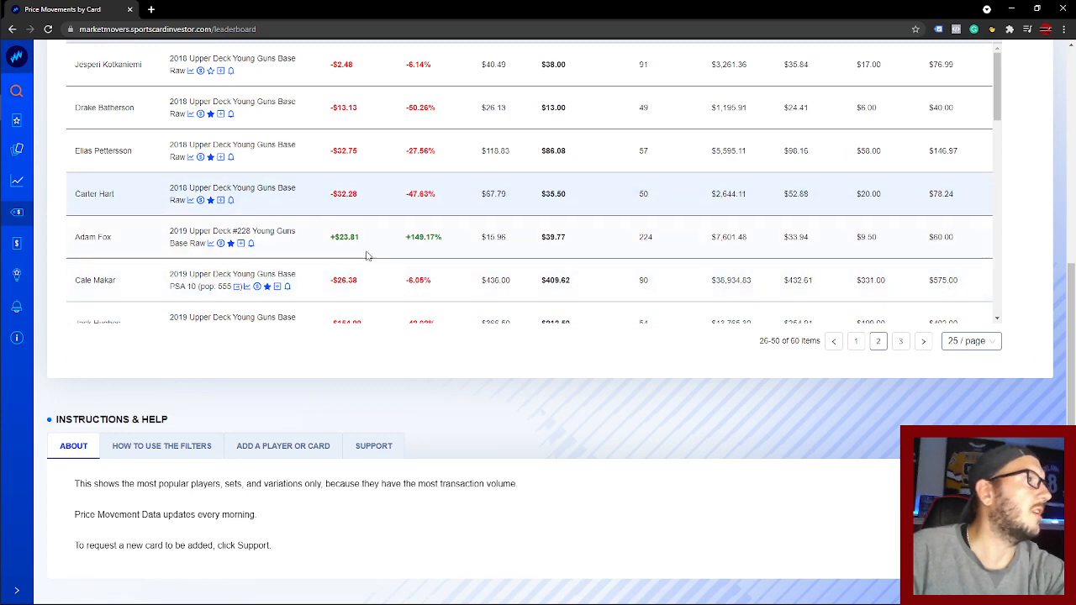
{"action": "scroll", "coordinate": [428, 197], "scroll_direction": "up", "scroll_amount": 1}
{"action": "scroll", "coordinate": [430, 198], "scroll_direction": "up", "scroll_amount": 3}
{"action": "scroll", "coordinate": [437, 199], "scroll_direction": "down", "scroll_amount": 2}
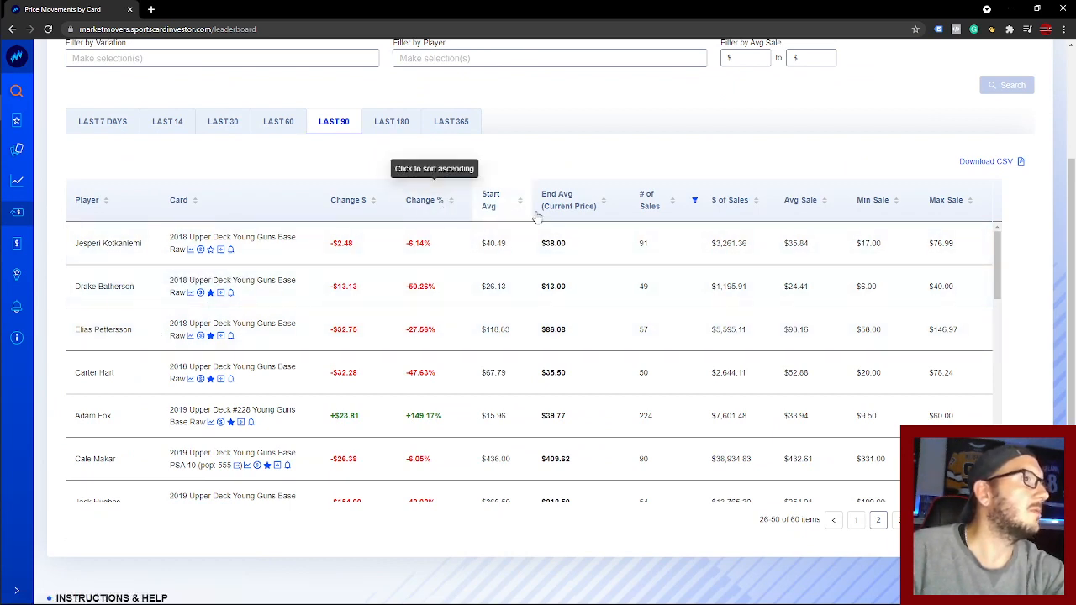
Step: Try to re-sort page 2 by percentage change and return to page 1 of the price movements
{"action": "left_click", "coordinate": [452, 204]}
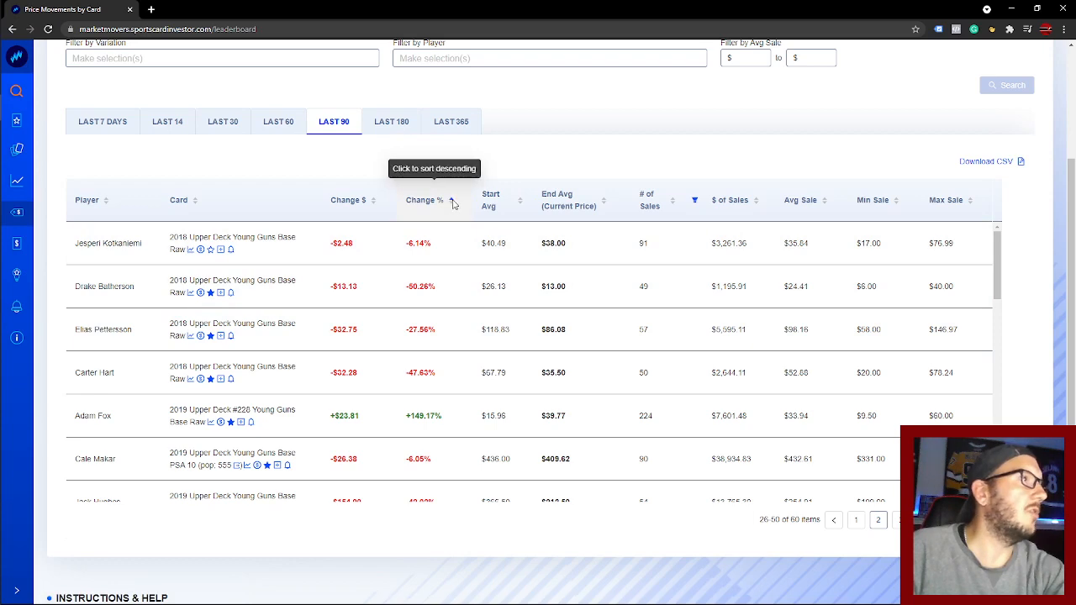
{"action": "left_click", "coordinate": [452, 204]}
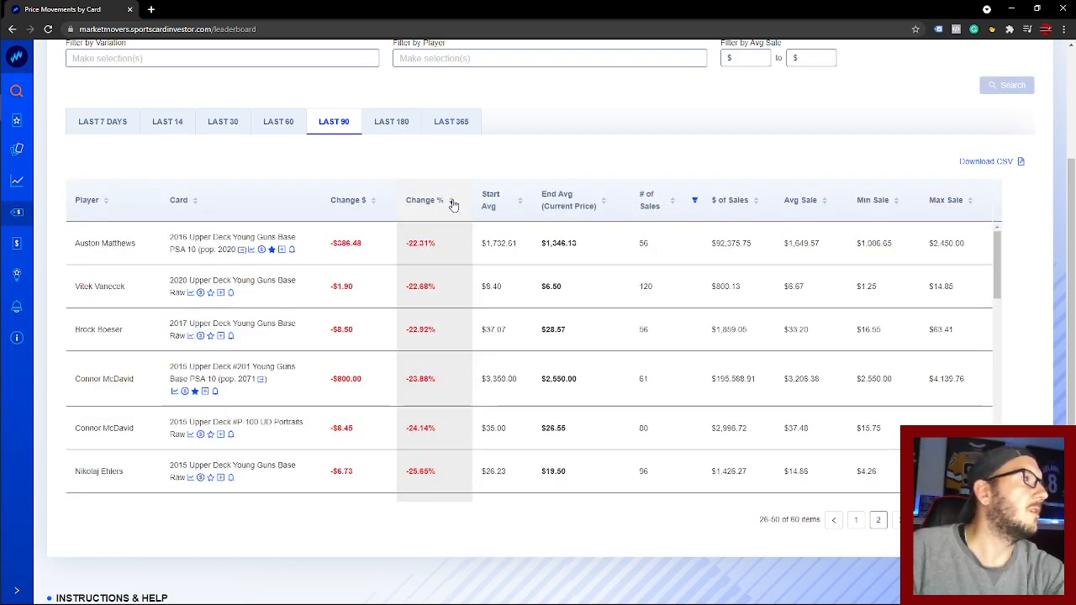
{"action": "left_click", "coordinate": [453, 204]}
{"action": "left_click", "coordinate": [856, 520]}
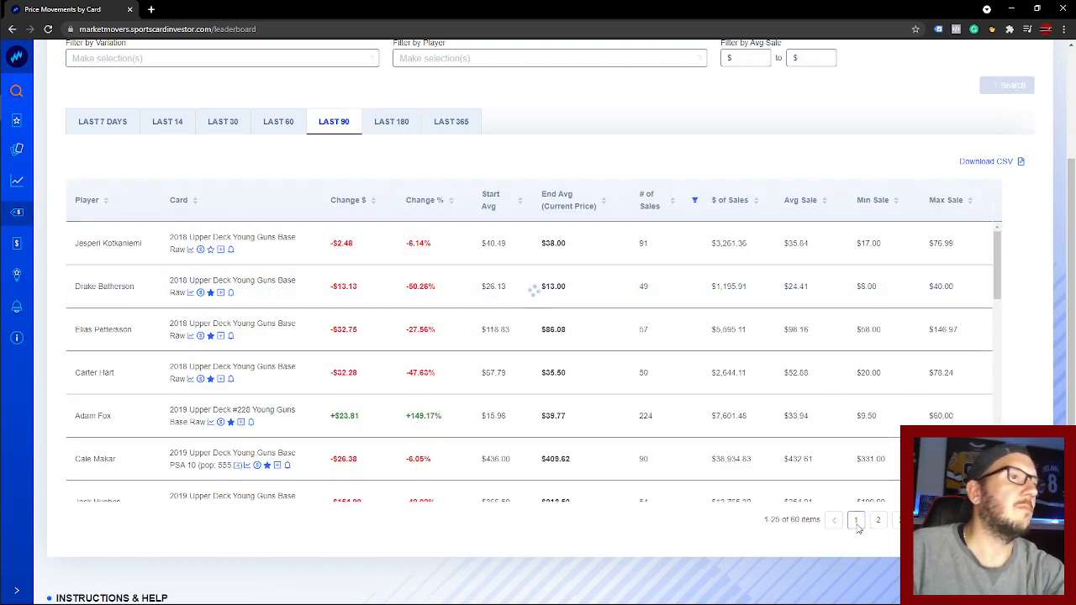
Step: Sort the 90-day price movements by percentage change in descending order and open page 2
{"action": "left_click", "coordinate": [453, 204]}
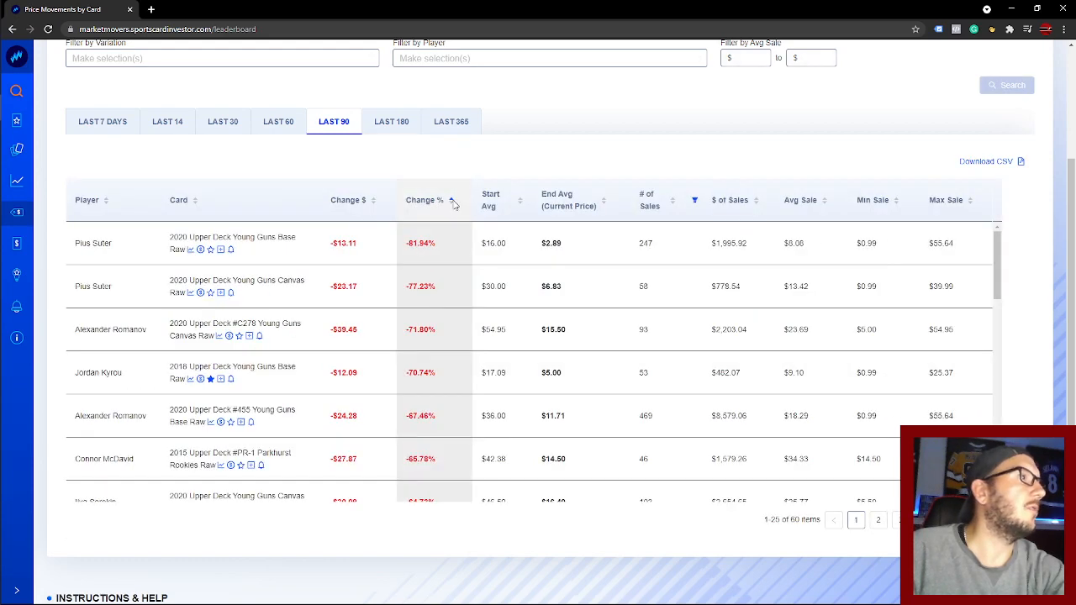
{"action": "left_click", "coordinate": [453, 204]}
{"action": "left_click", "coordinate": [878, 520]}
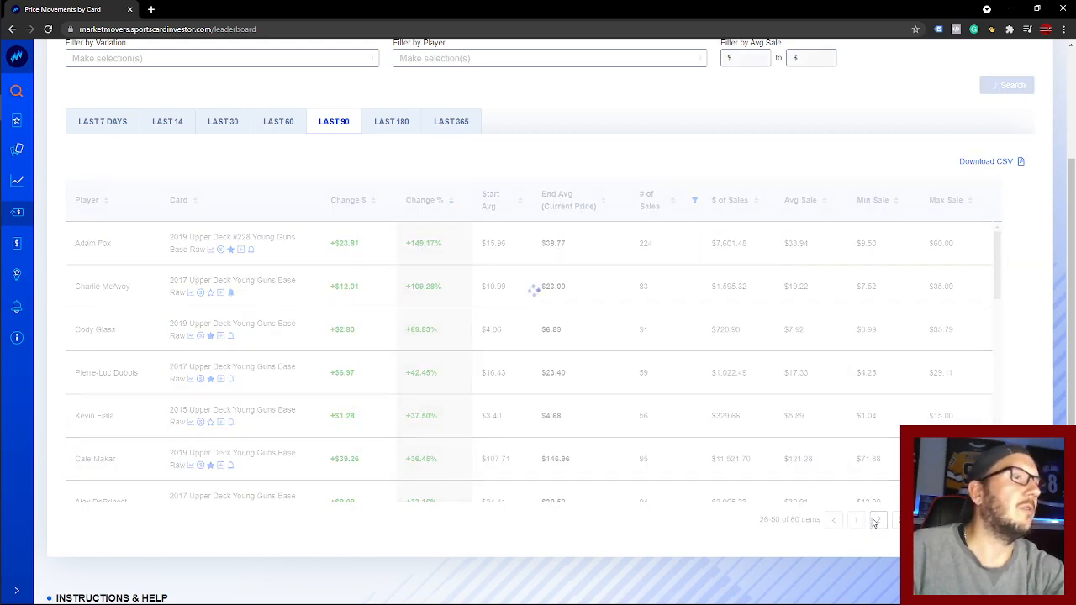
Step: Review the cards on page 2 of the 90-day price movements, comparing their percentage changes
{"action": "scroll", "coordinate": [471, 286], "scroll_direction": "down", "scroll_amount": 5}
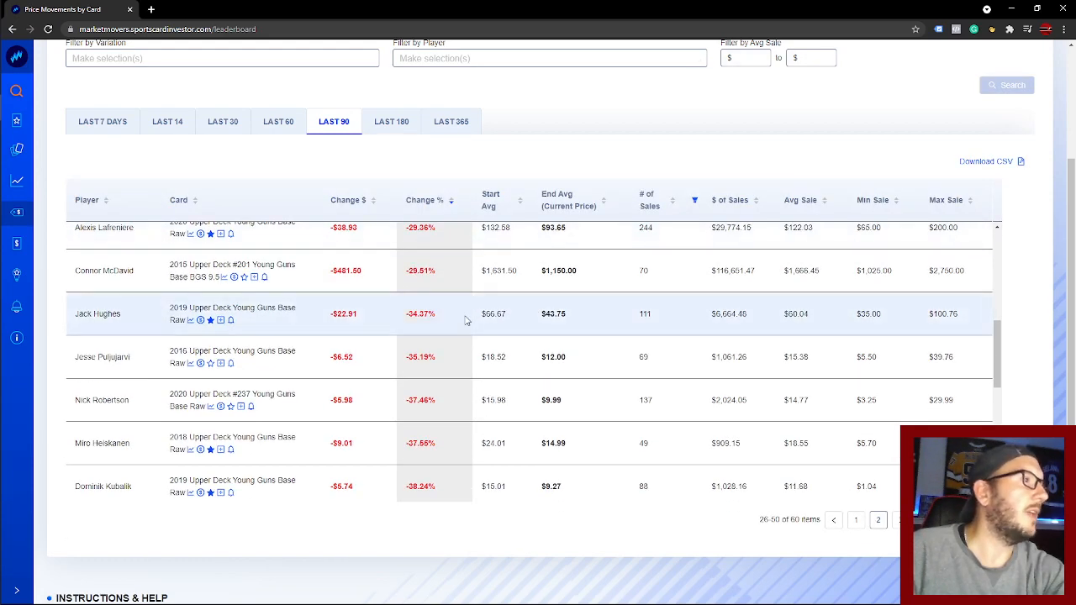
{"action": "scroll", "coordinate": [466, 320], "scroll_direction": "up", "scroll_amount": 8}
{"action": "scroll", "coordinate": [467, 320], "scroll_direction": "up", "scroll_amount": 2}
{"action": "scroll", "coordinate": [853, 479], "scroll_direction": "down", "scroll_amount": 3}
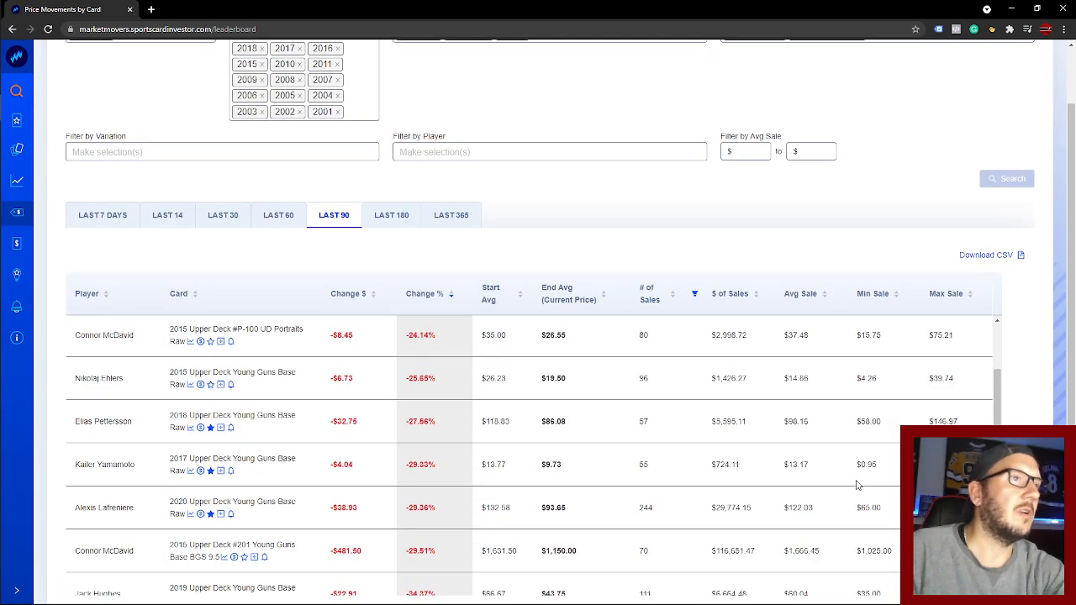
{"action": "scroll", "coordinate": [538, 336], "scroll_direction": "down", "scroll_amount": 2}
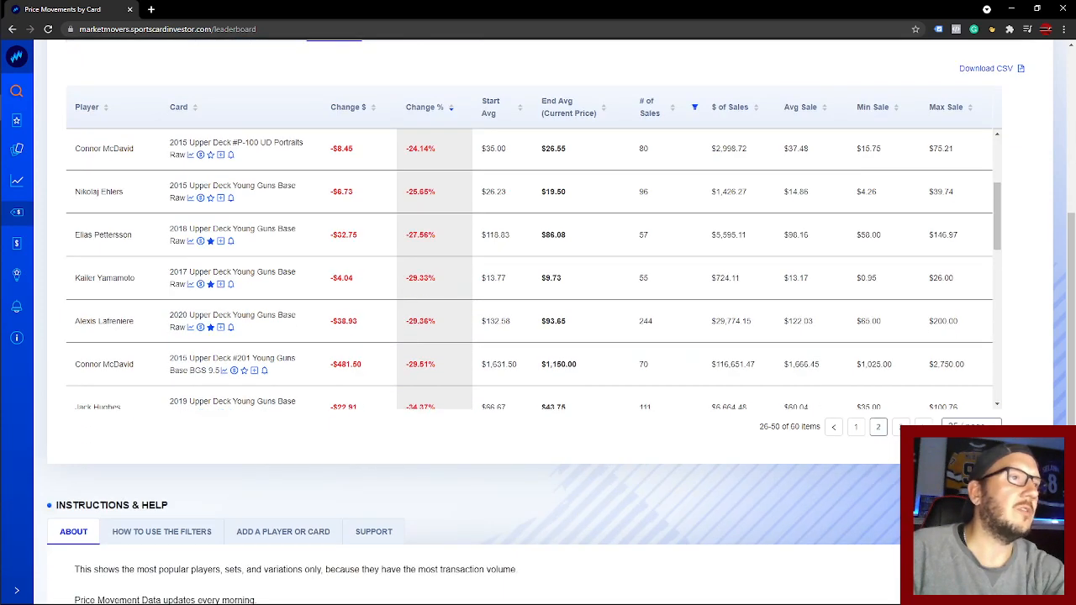
Step: Return to page 1 of the 90-day price movements and review its cards down to the last row
{"action": "left_click", "coordinate": [855, 431]}
{"action": "scroll", "coordinate": [448, 206], "scroll_direction": "up", "scroll_amount": 3}
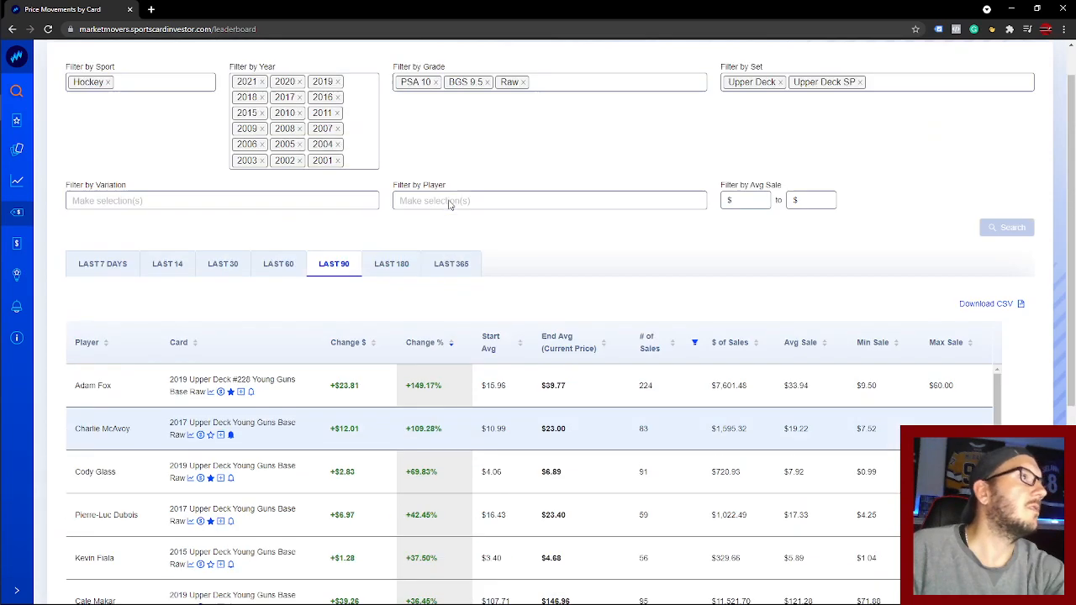
{"action": "scroll", "coordinate": [463, 223], "scroll_direction": "down", "scroll_amount": 2}
{"action": "scroll", "coordinate": [437, 344], "scroll_direction": "down", "scroll_amount": 2}
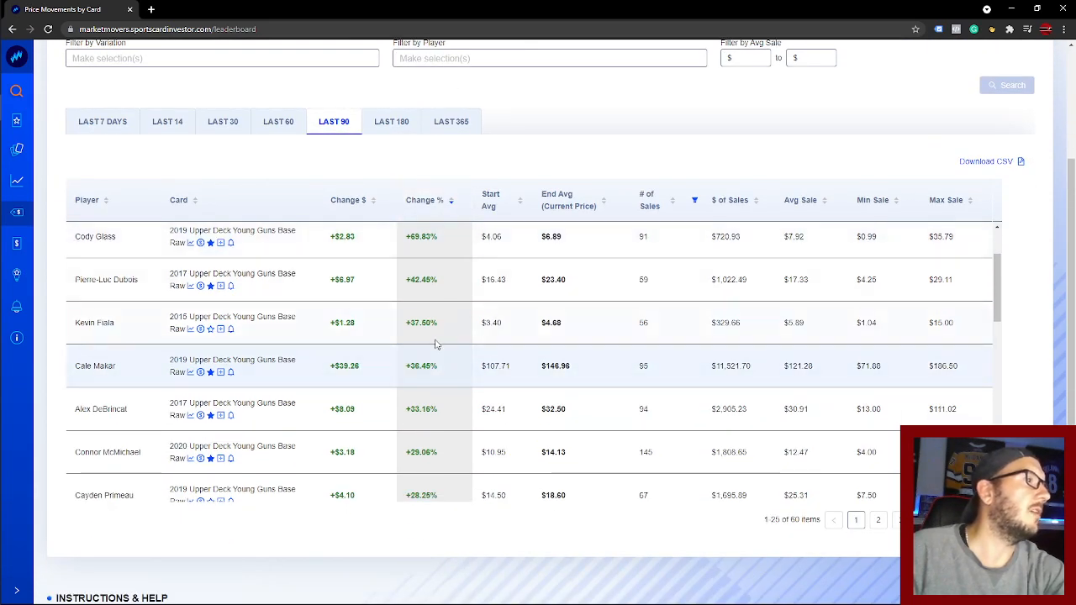
{"action": "scroll", "coordinate": [438, 347], "scroll_direction": "down", "scroll_amount": 5}
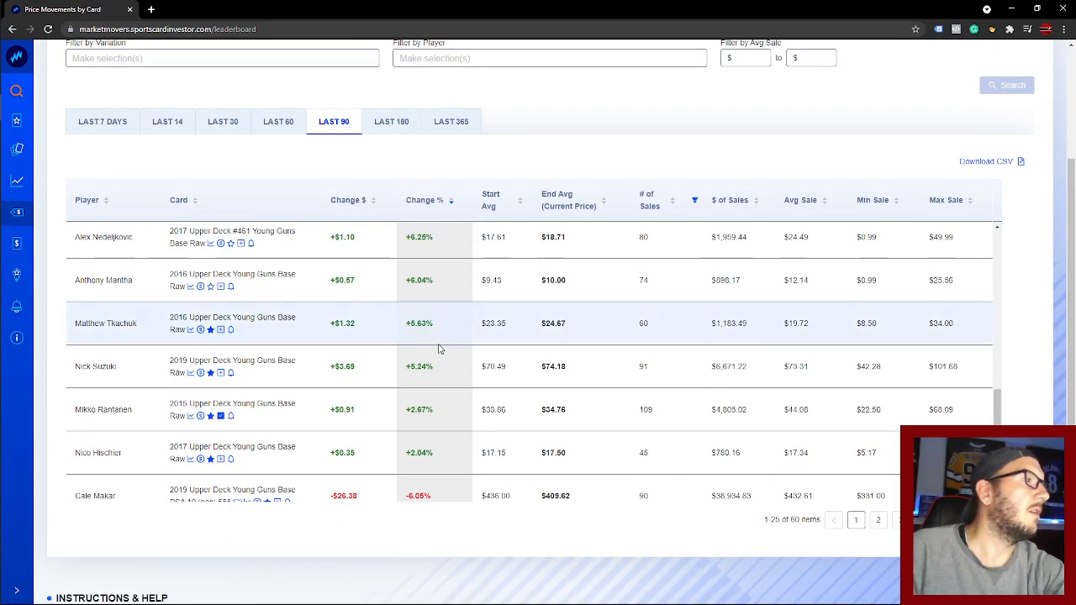
{"action": "scroll", "coordinate": [438, 348], "scroll_direction": "down", "scroll_amount": 2}
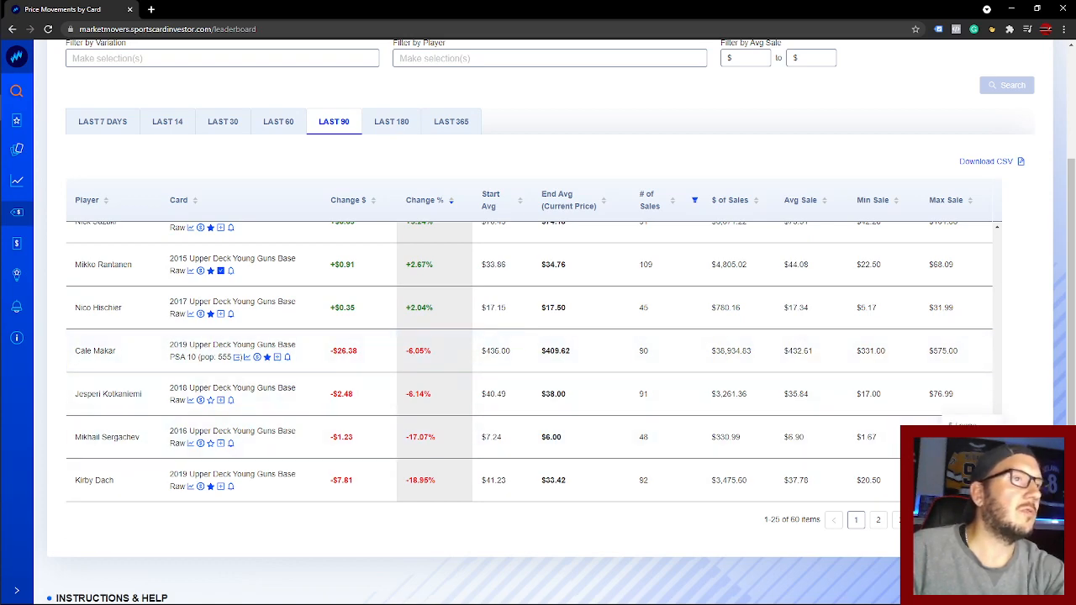
Step: Increase the page size so all the 90-day price movements fit on one page, and look through the combined list
{"action": "left_click", "coordinate": [967, 498]}
{"action": "scroll", "coordinate": [468, 356], "scroll_direction": "down", "scroll_amount": 6}
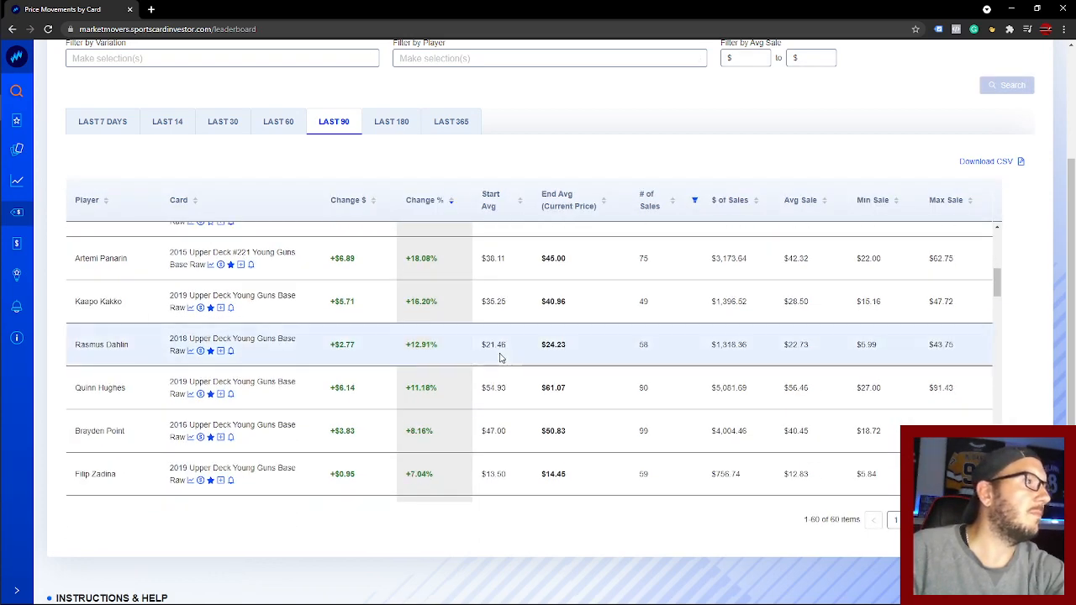
{"action": "scroll", "coordinate": [500, 357], "scroll_direction": "down", "scroll_amount": 10}
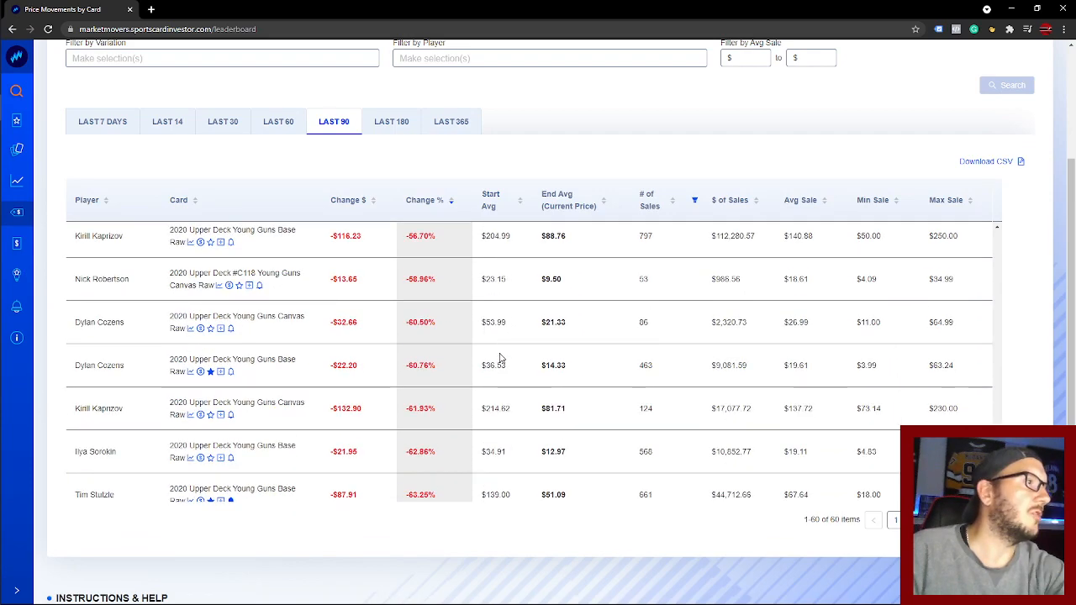
{"action": "scroll", "coordinate": [500, 358], "scroll_direction": "up", "scroll_amount": 10}
{"action": "scroll", "coordinate": [501, 360], "scroll_direction": "down", "scroll_amount": 2}
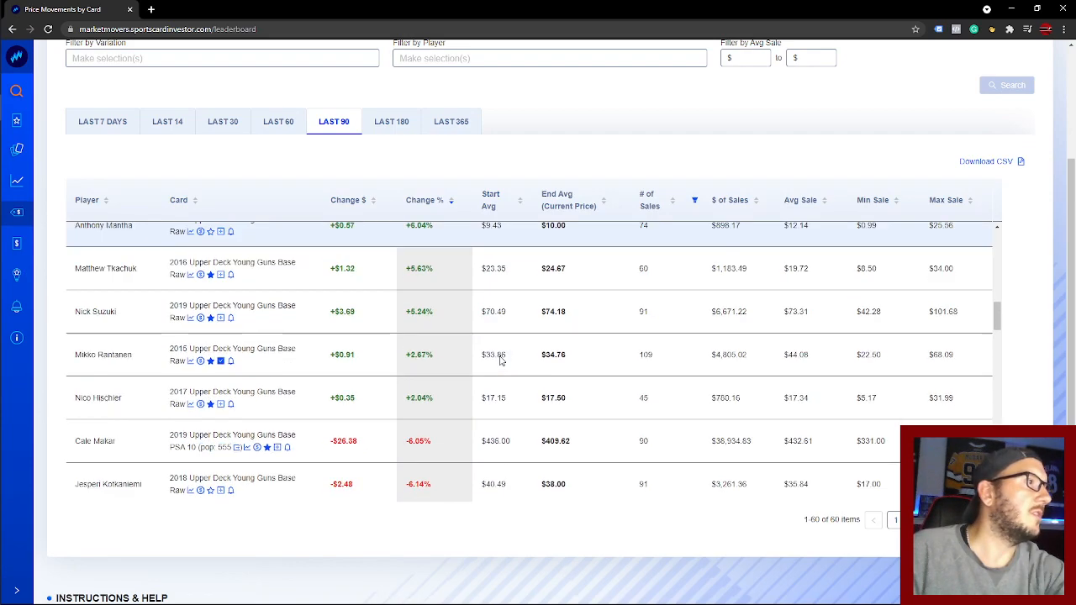
{"action": "scroll", "coordinate": [501, 360], "scroll_direction": "down", "scroll_amount": 3}
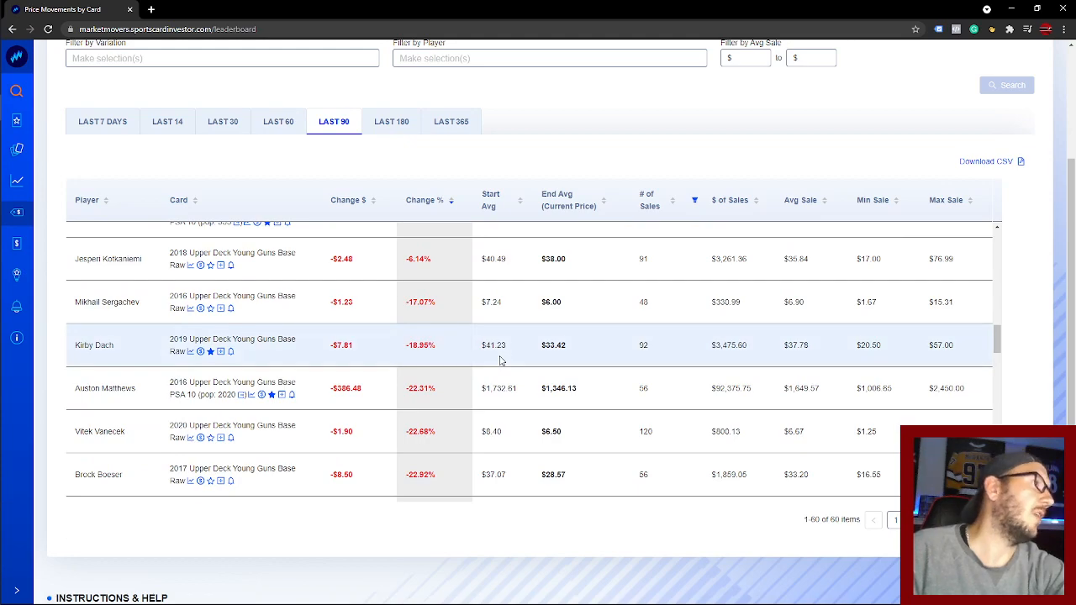
{"action": "scroll", "coordinate": [500, 360], "scroll_direction": "up", "scroll_amount": 15}
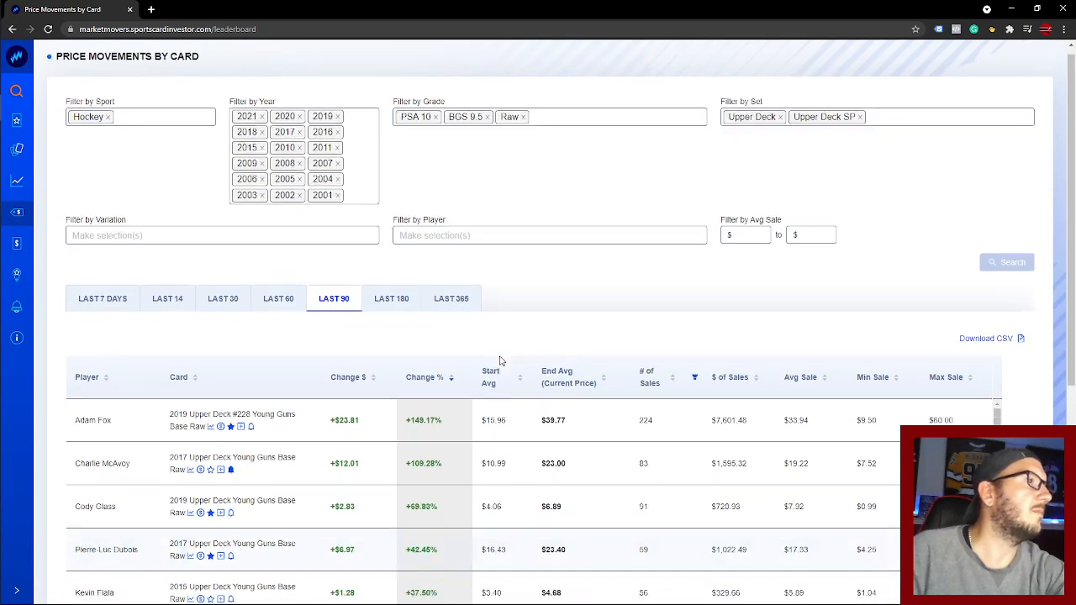
Step: Examine the rising cards in the combined 90-day list, from Cody Glass down to Filip Zadina
{"action": "scroll", "coordinate": [500, 360], "scroll_direction": "down", "scroll_amount": 5}
{"action": "scroll", "coordinate": [501, 360], "scroll_direction": "up", "scroll_amount": 3}
{"action": "scroll", "coordinate": [524, 356], "scroll_direction": "down", "scroll_amount": 2}
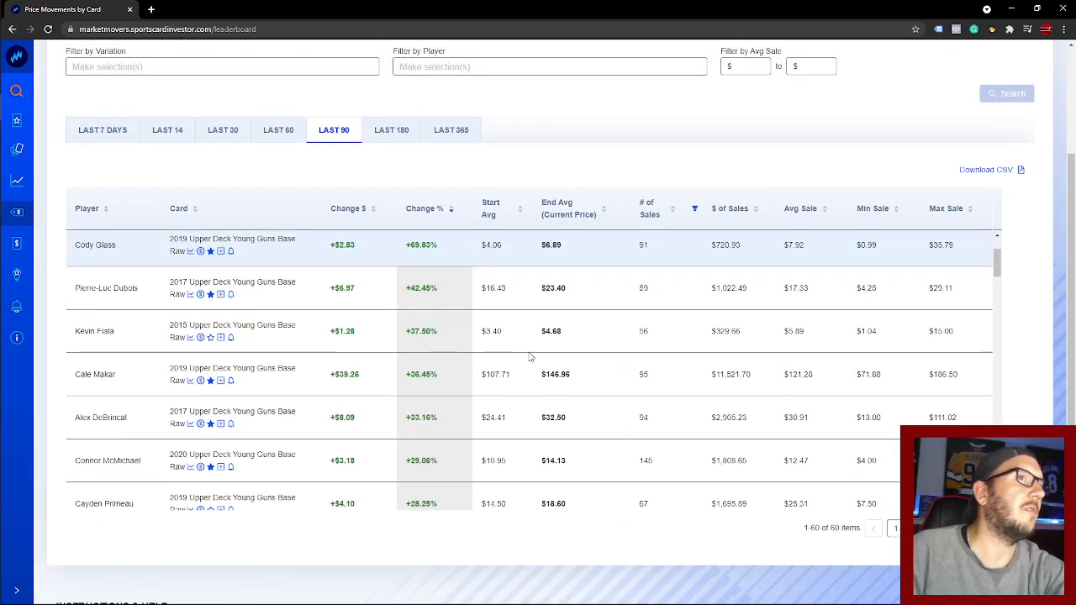
{"action": "scroll", "coordinate": [528, 360], "scroll_direction": "down", "scroll_amount": 4}
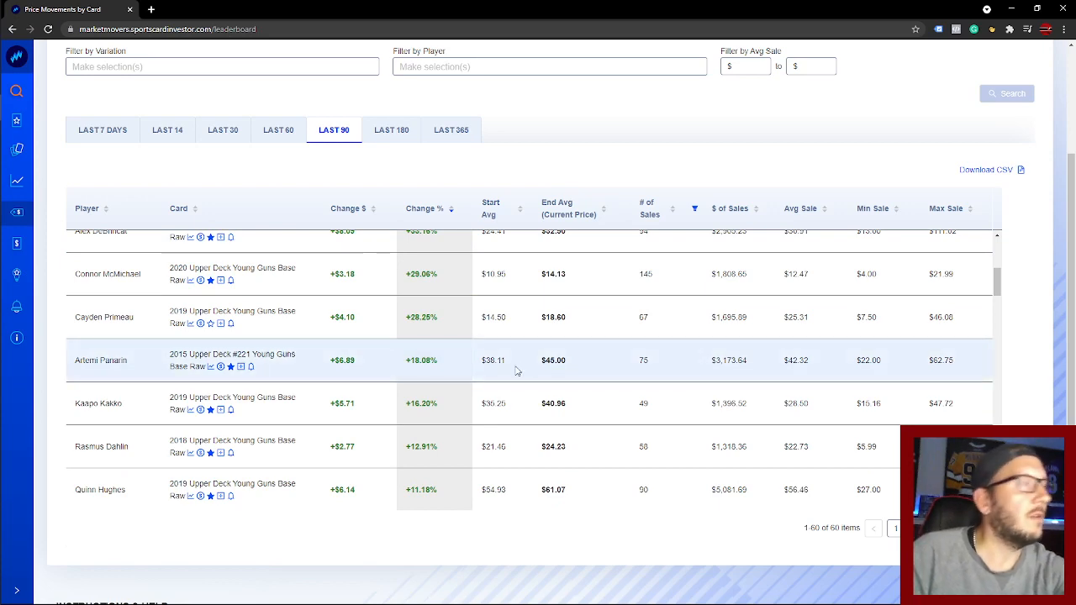
{"action": "scroll", "coordinate": [496, 373], "scroll_direction": "up", "scroll_amount": 2}
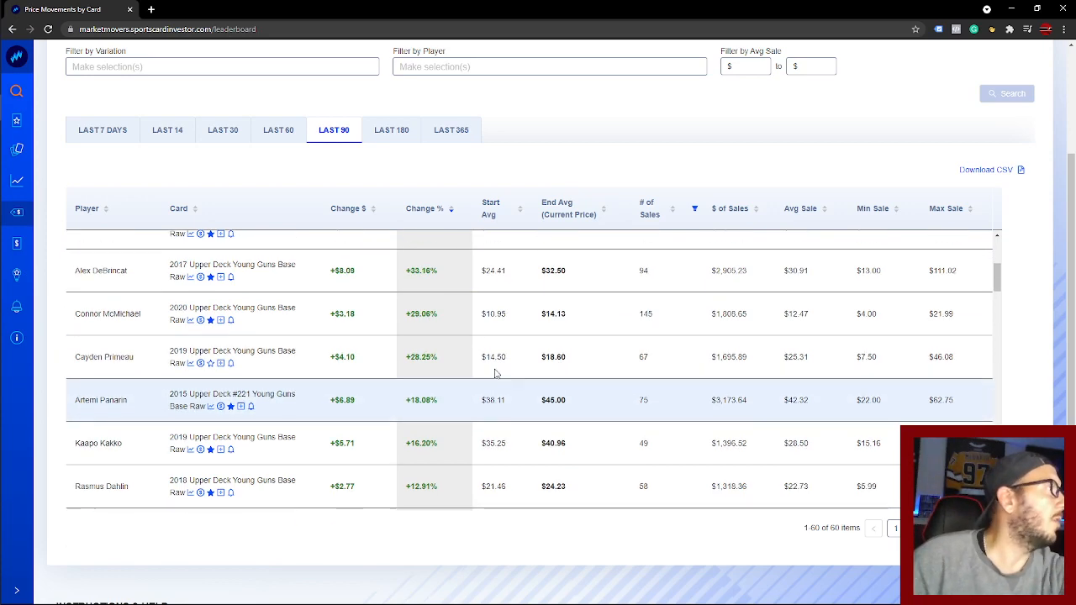
{"action": "scroll", "coordinate": [496, 373], "scroll_direction": "down", "scroll_amount": 2}
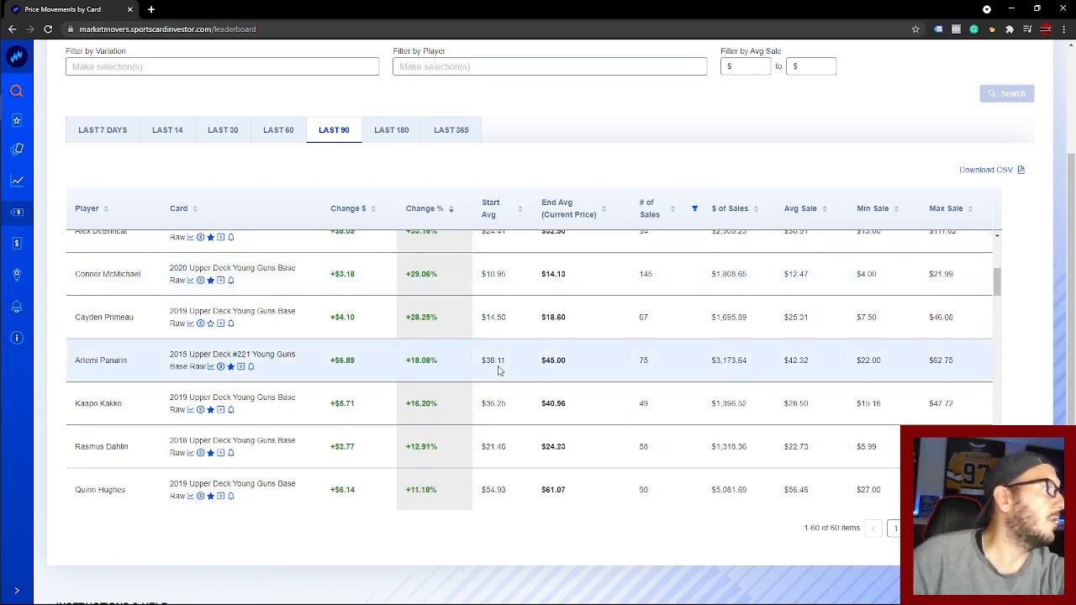
{"action": "scroll", "coordinate": [497, 368], "scroll_direction": "down", "scroll_amount": 2}
{"action": "scroll", "coordinate": [475, 328], "scroll_direction": "down", "scroll_amount": 2}
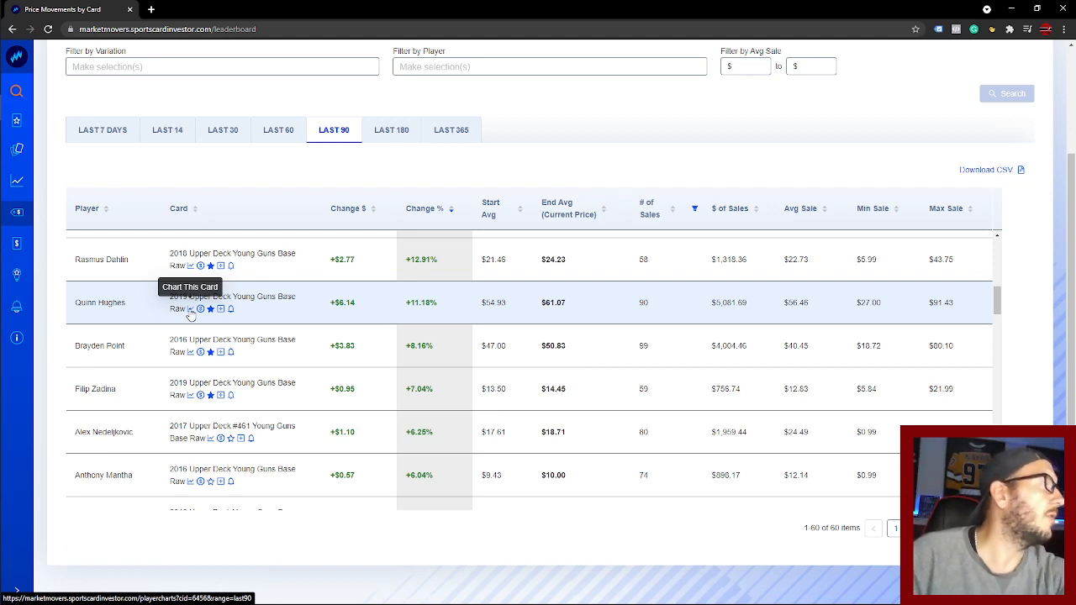
Step: Chart Filip Zadina's raw 2019 Young Guns card over the last 365 days, and close the chart
{"action": "left_click", "coordinate": [190, 395]}
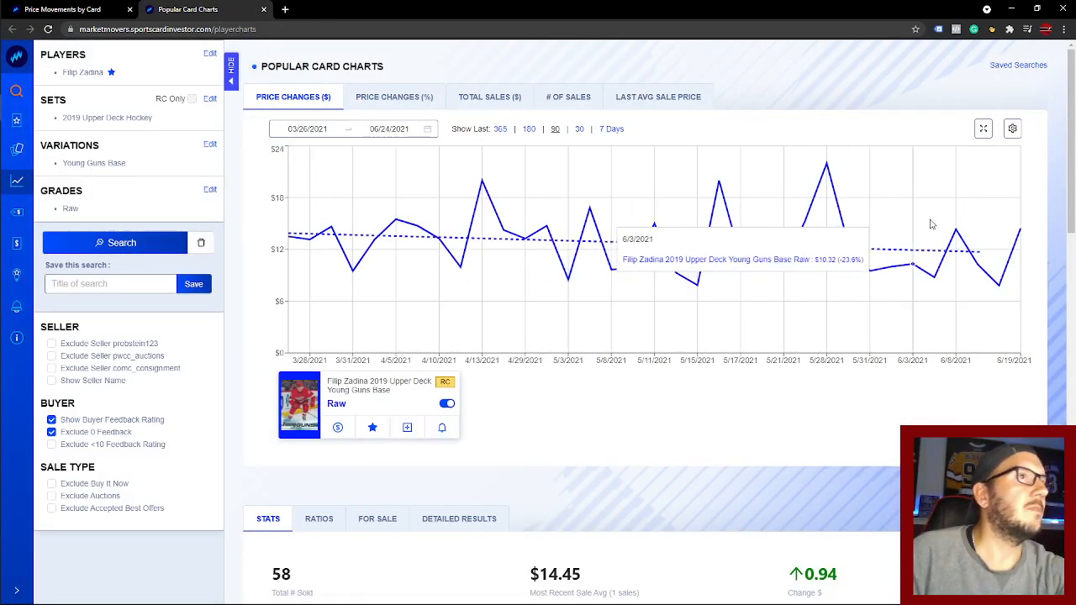
{"action": "left_click", "coordinate": [500, 131]}
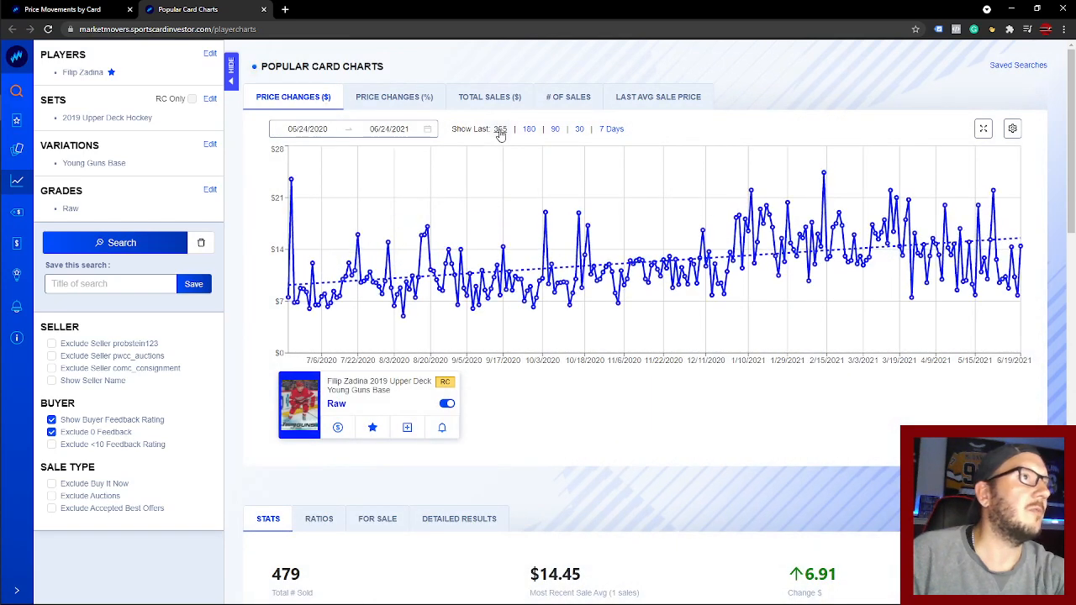
{"action": "left_click", "coordinate": [264, 10]}
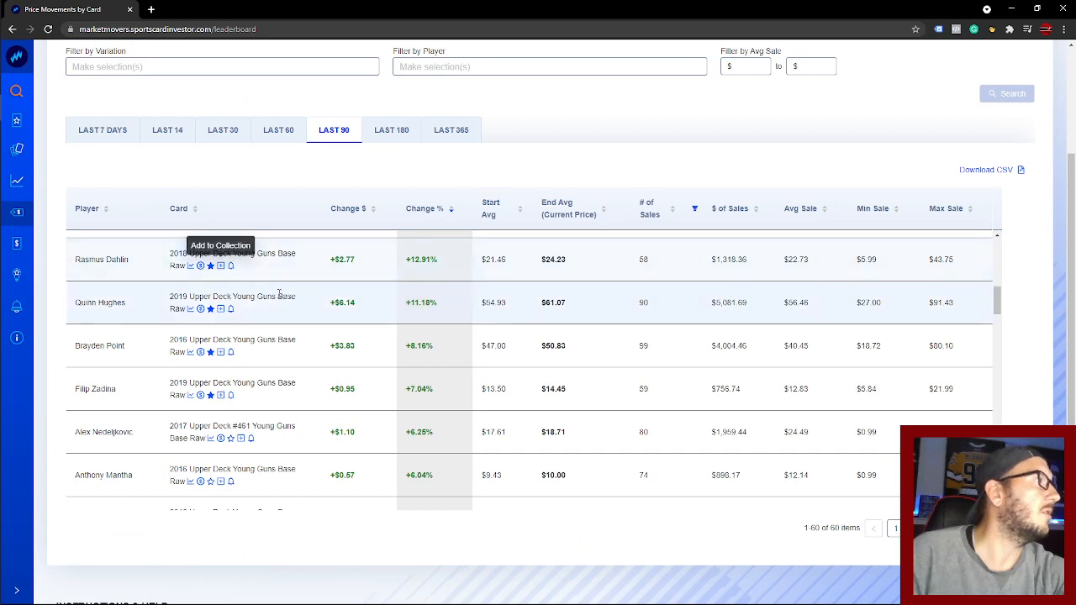
Step: Chart Alex Nedeljkovic's raw 2017 Young Guns card over 90 and 365 days, and close the chart
{"action": "scroll", "coordinate": [279, 293], "scroll_direction": "down", "scroll_amount": 2}
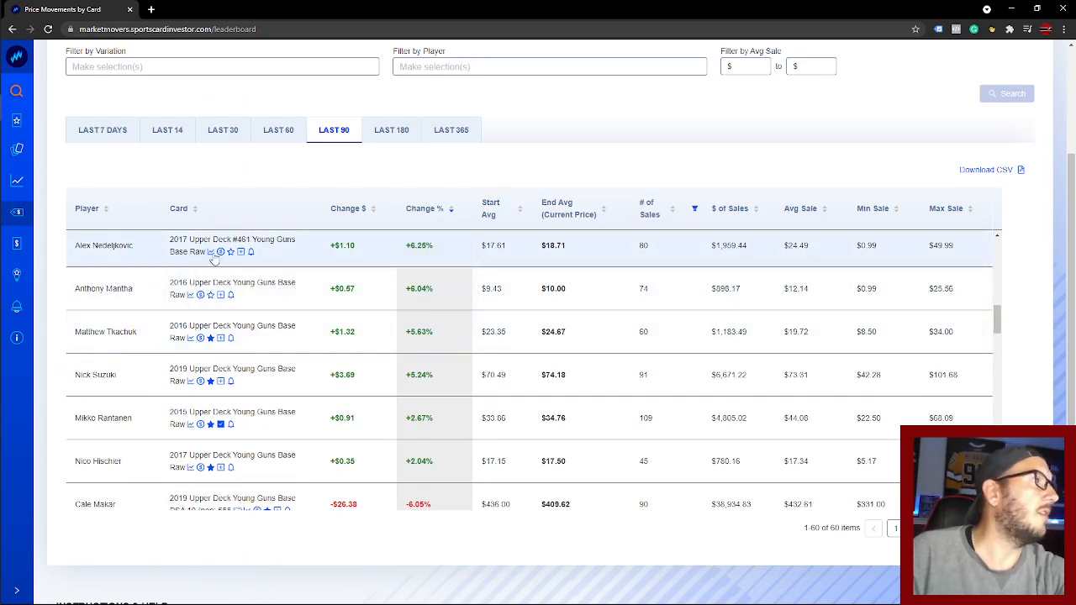
{"action": "left_click", "coordinate": [211, 252]}
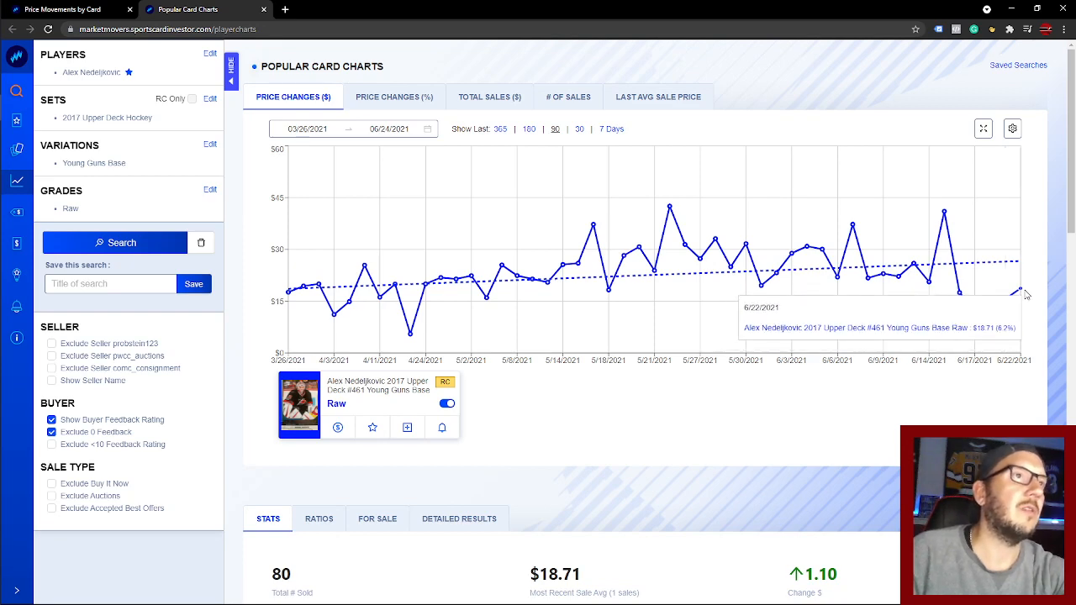
{"action": "left_click", "coordinate": [501, 130]}
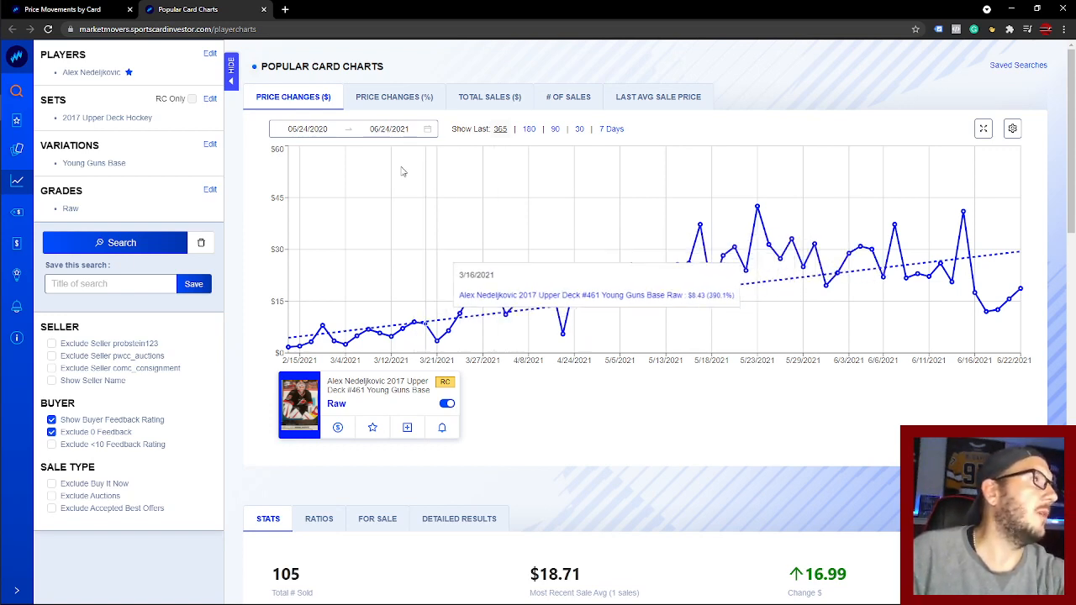
{"action": "left_click", "coordinate": [263, 10]}
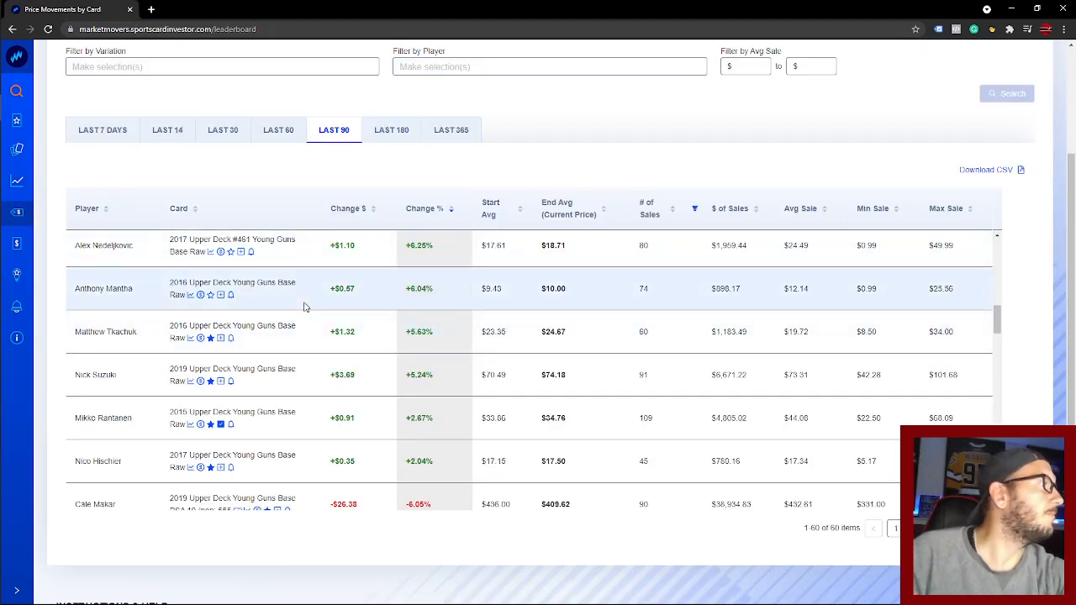
Step: Open the chart for Jesperi Kotkaniemi's raw 2018 Young Guns card and show its last 365 days
{"action": "scroll", "coordinate": [305, 307], "scroll_direction": "down", "scroll_amount": 2}
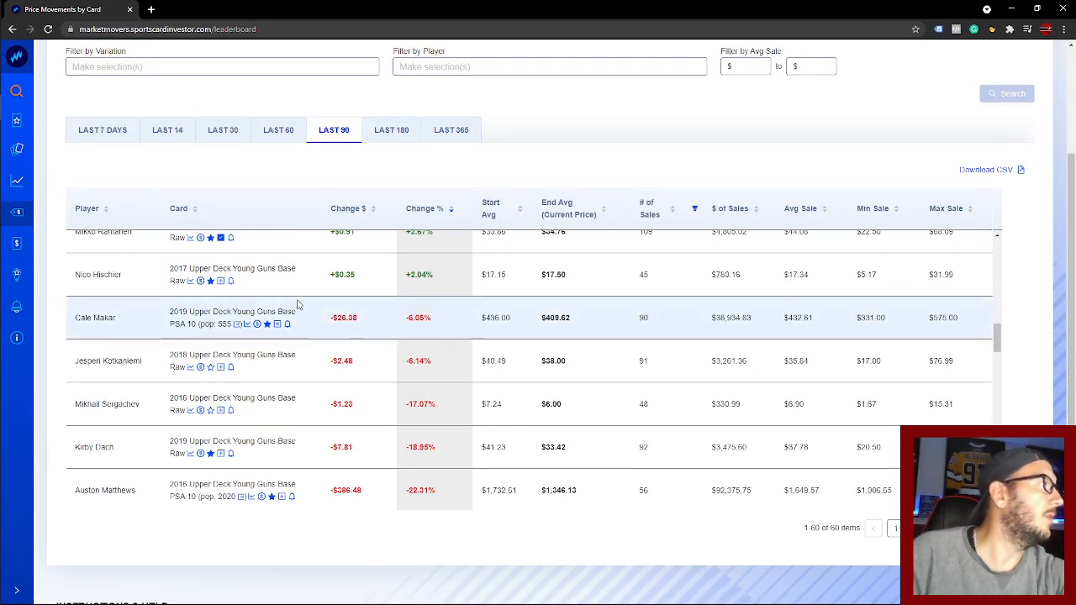
{"action": "left_click", "coordinate": [191, 368]}
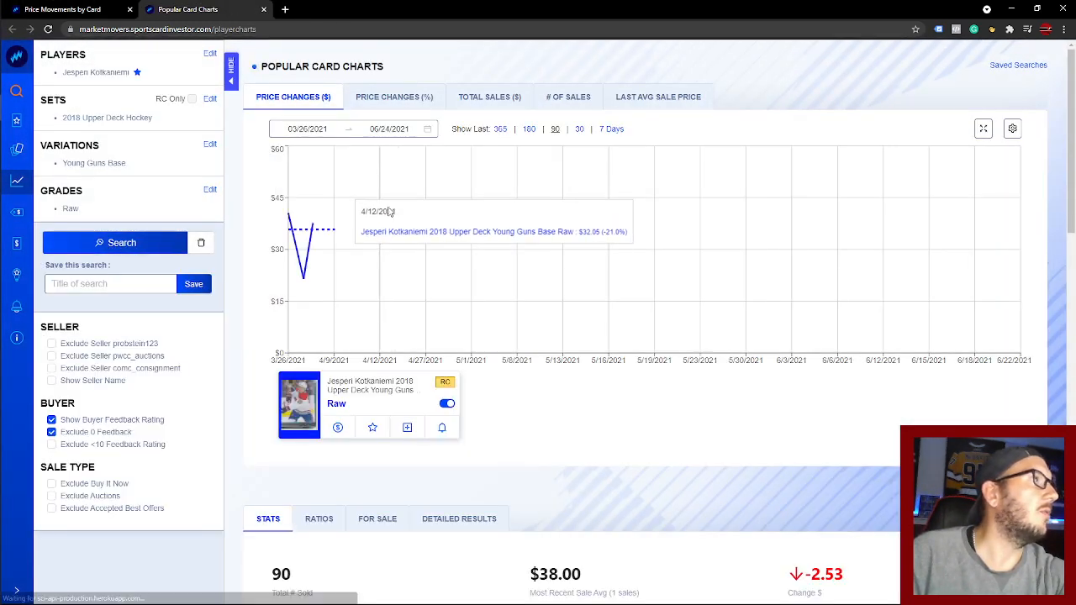
{"action": "left_click", "coordinate": [500, 129]}
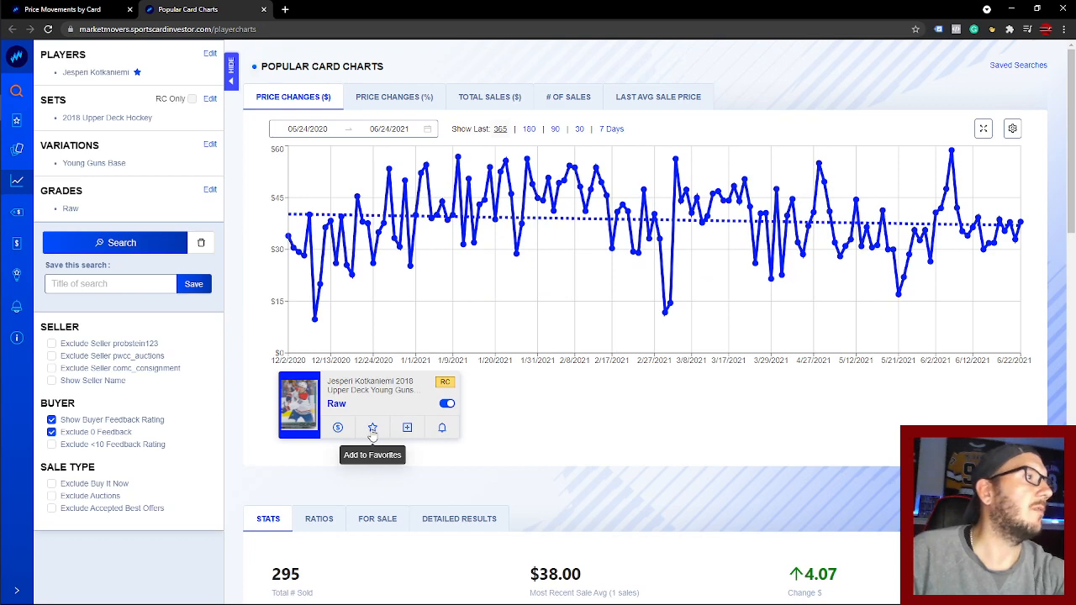
Step: Add Kotkaniemi's raw 2018 Young Guns card to the favorites category Hockey Watch List
{"action": "left_click", "coordinate": [372, 428]}
{"action": "left_click", "coordinate": [537, 153]}
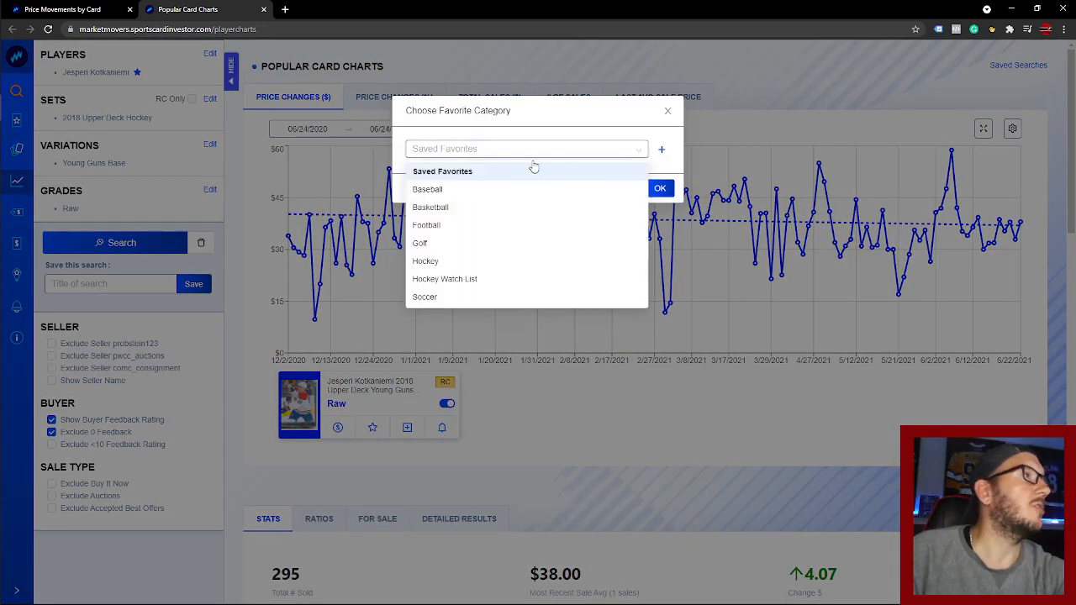
{"action": "left_click", "coordinate": [451, 278]}
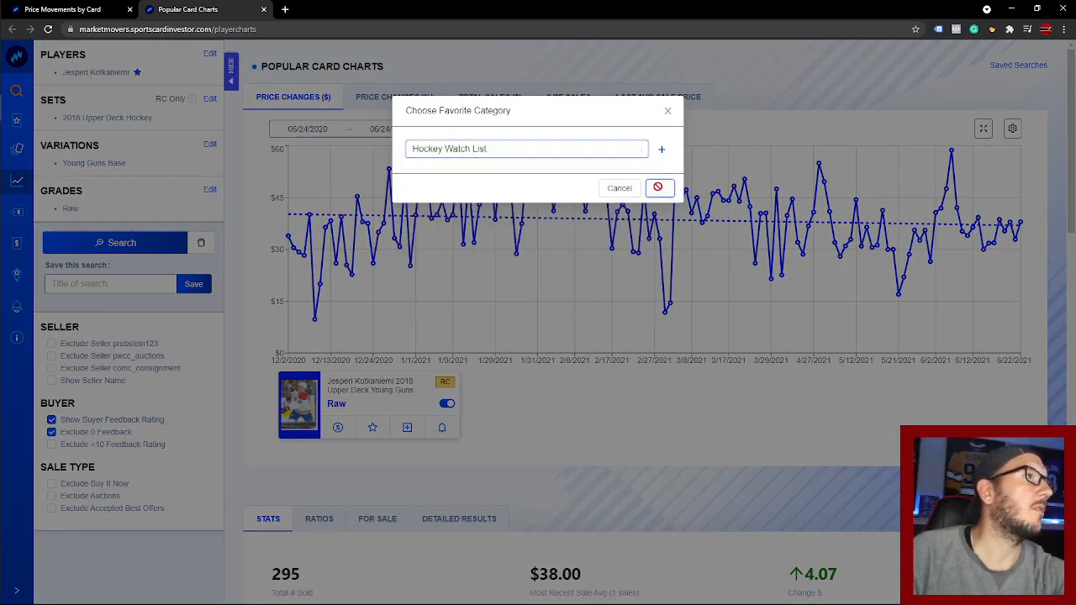
{"action": "left_click", "coordinate": [660, 188]}
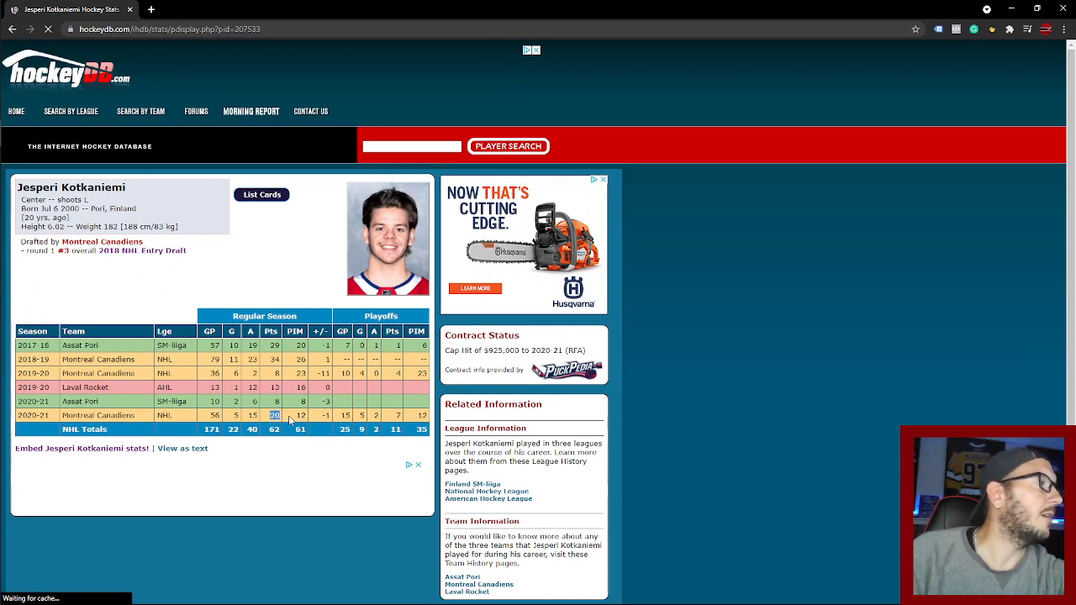
Step: Check Kotkaniemi's age and 2020-21 games played and points on HockeyDB, and close the page
{"action": "double_click", "coordinate": [220, 418]}
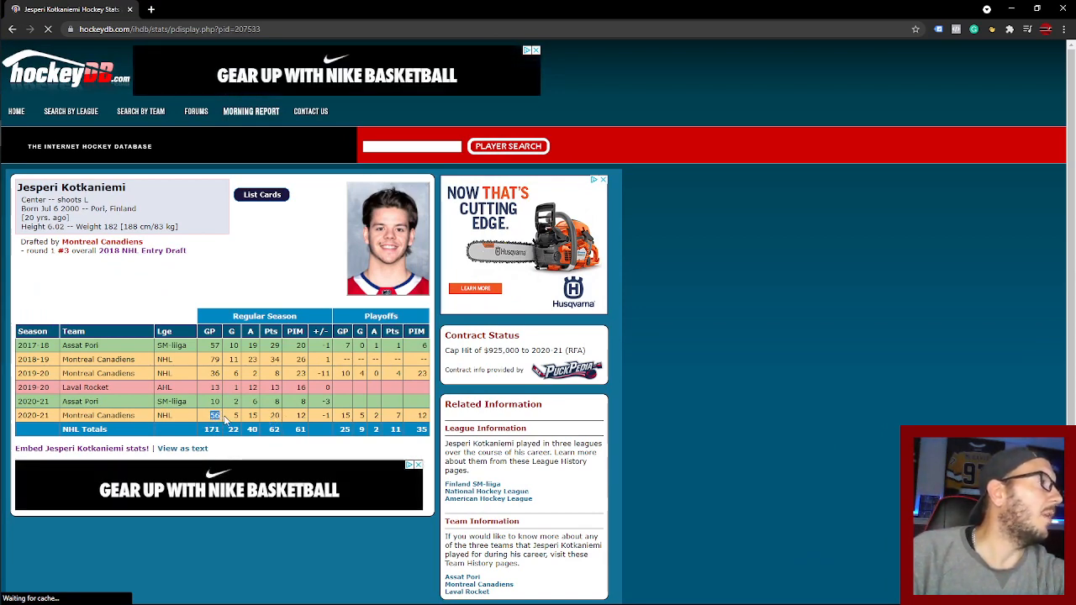
{"action": "left_click", "coordinate": [264, 418]}
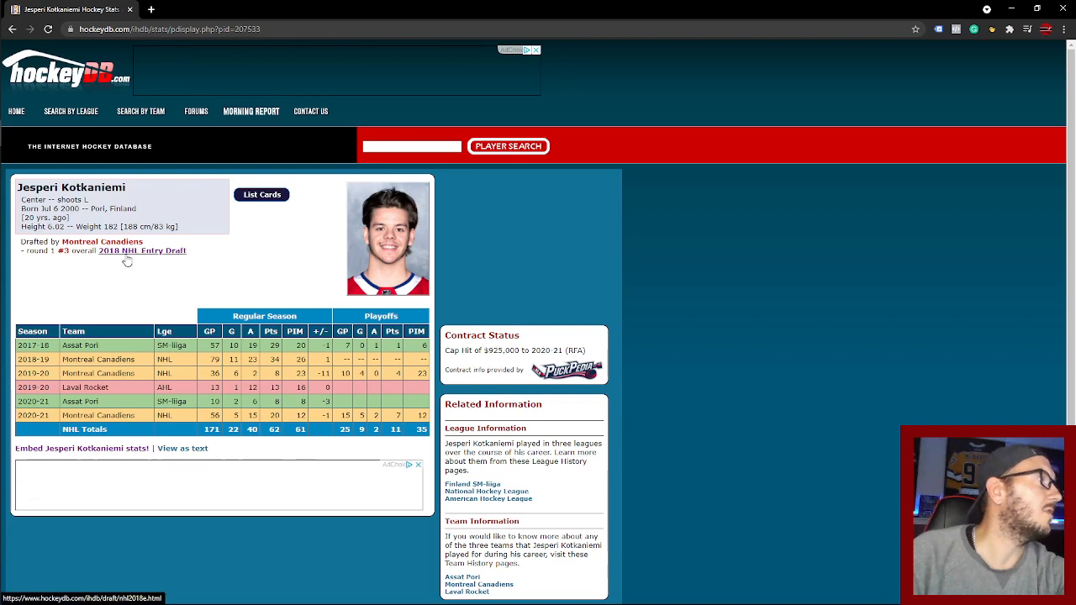
{"action": "left_click_drag", "start_coordinate": [54, 217], "coordinate": [22, 216]}
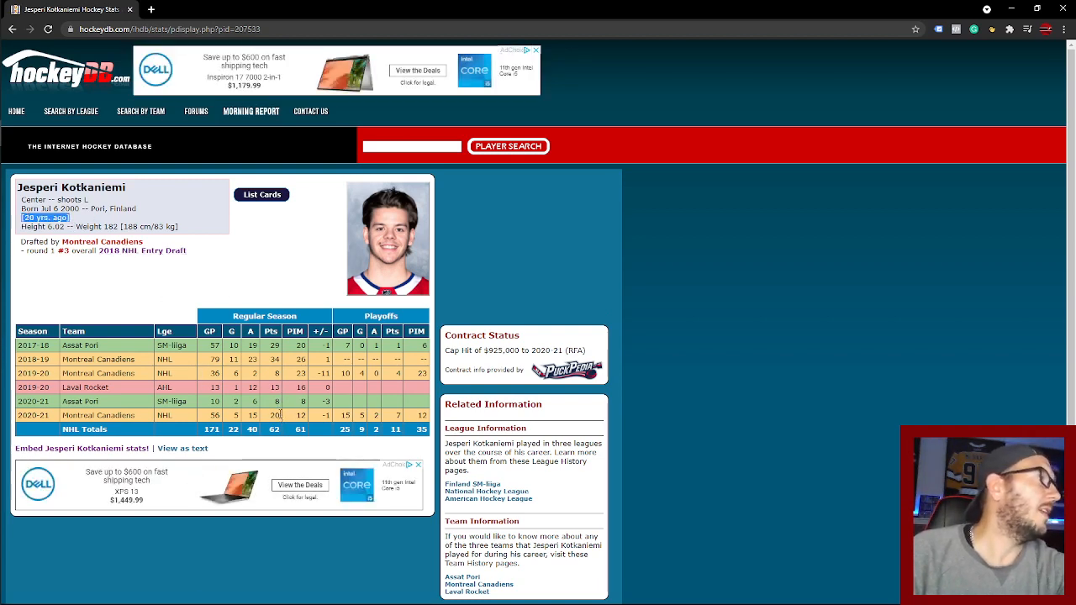
{"action": "double_click", "coordinate": [273, 415]}
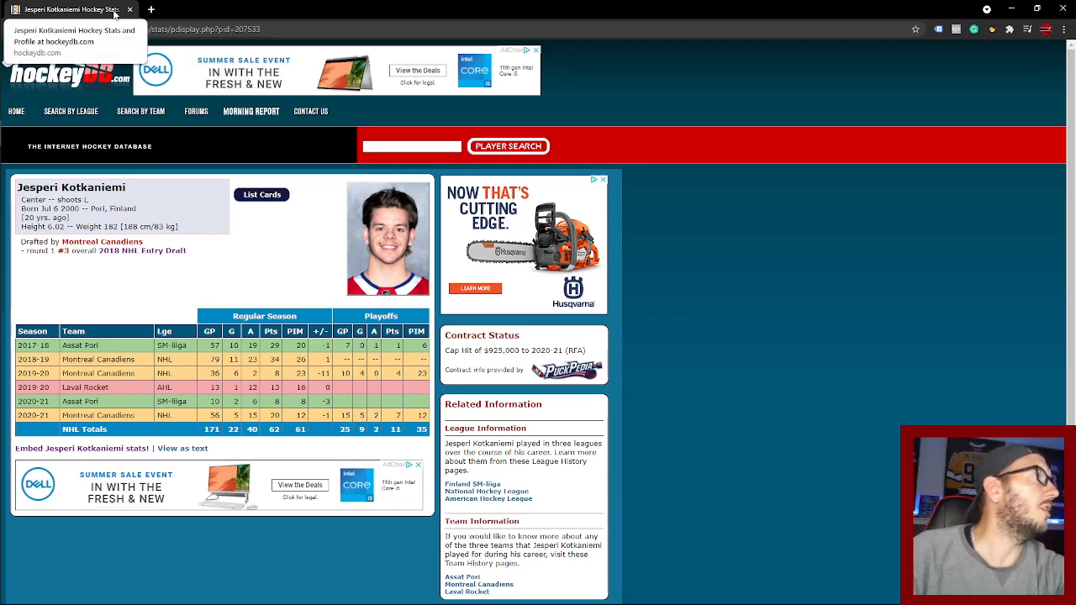
{"action": "left_click", "coordinate": [130, 9]}
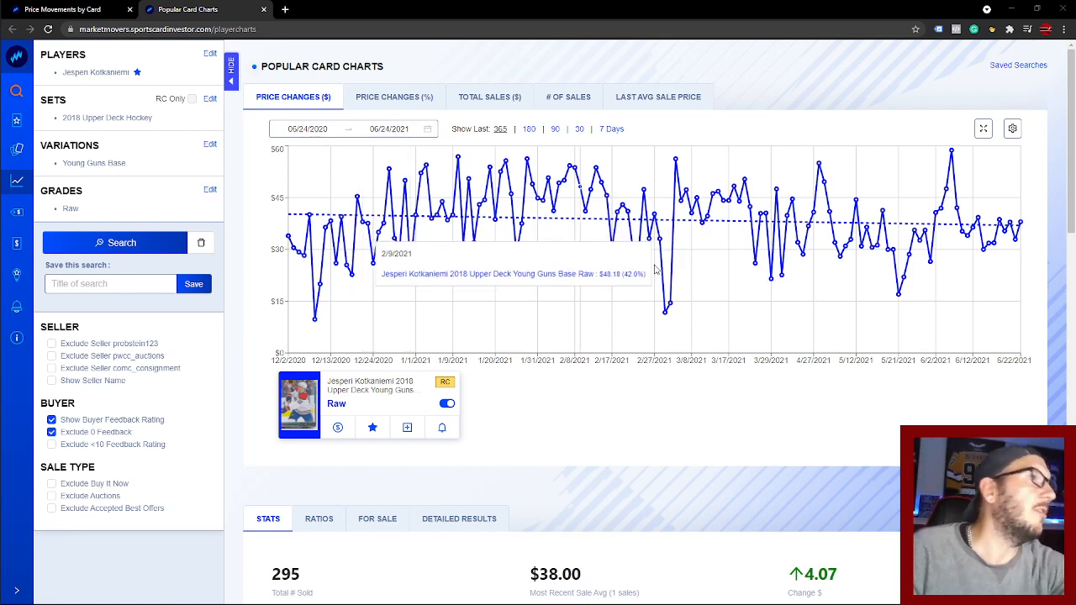
Step: Close Kotkaniemi's chart and look through the last-90-days price movements for further cards worth analysing
{"action": "left_click", "coordinate": [263, 9]}
{"action": "scroll", "coordinate": [289, 325], "scroll_direction": "down", "scroll_amount": 3}
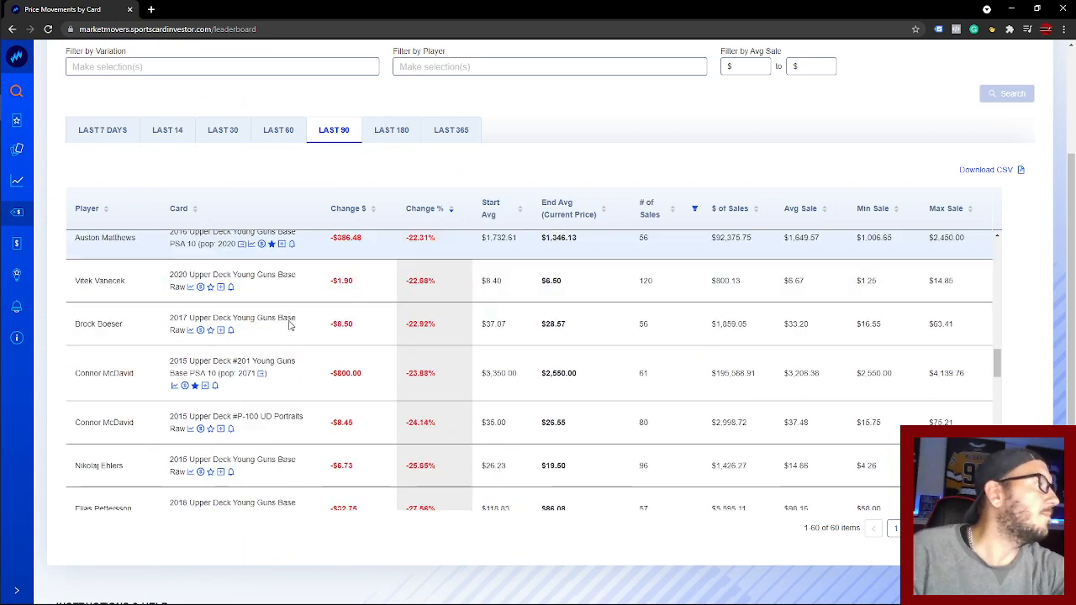
{"action": "scroll", "coordinate": [288, 325], "scroll_direction": "down", "scroll_amount": 2}
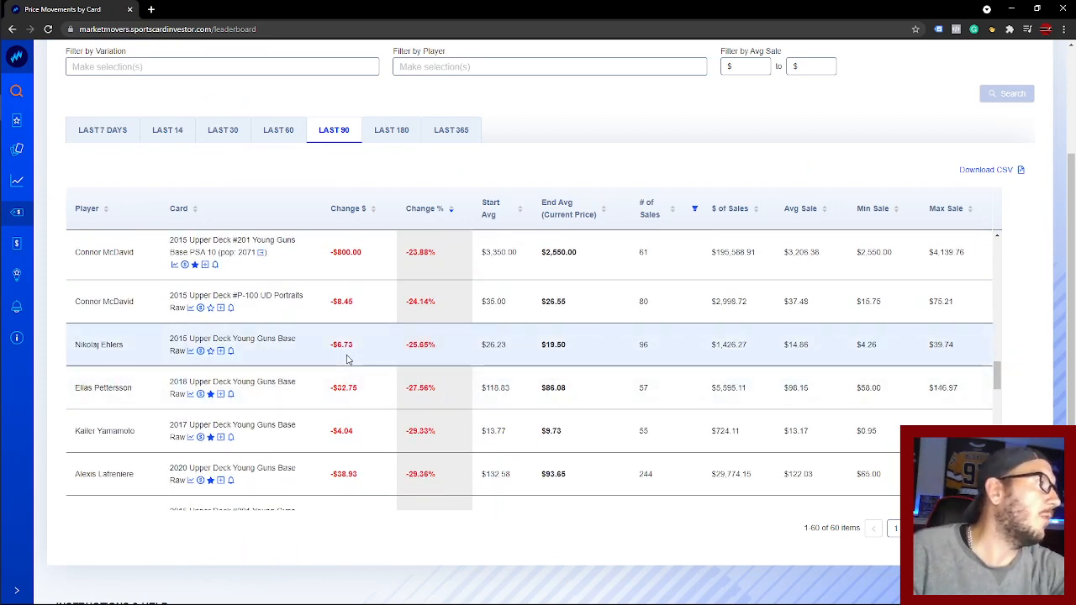
{"action": "scroll", "coordinate": [380, 354], "scroll_direction": "down", "scroll_amount": 3}
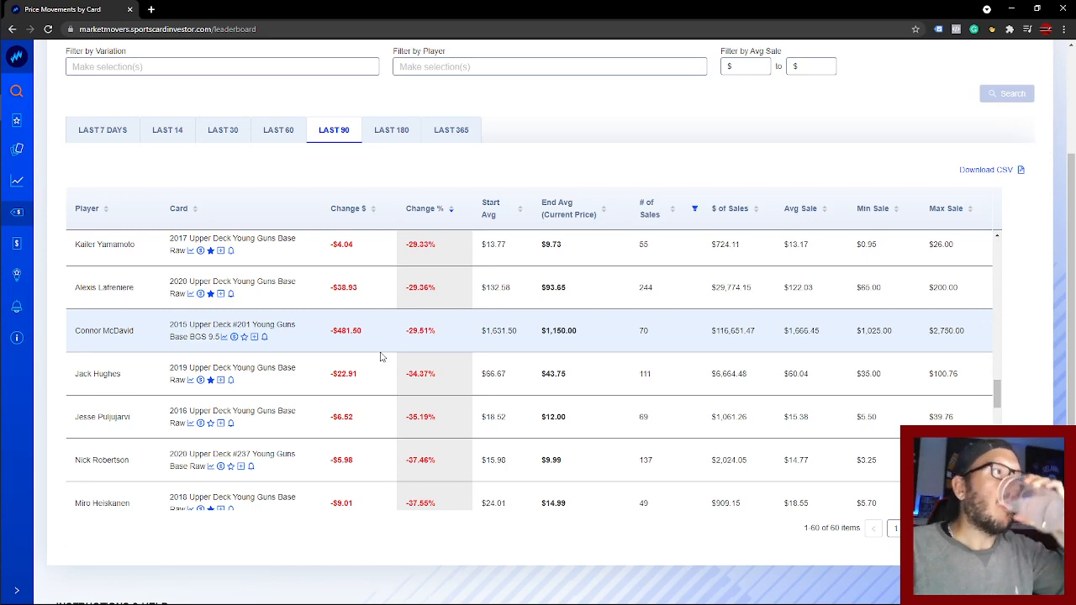
{"action": "scroll", "coordinate": [440, 306], "scroll_direction": "up", "scroll_amount": 10}
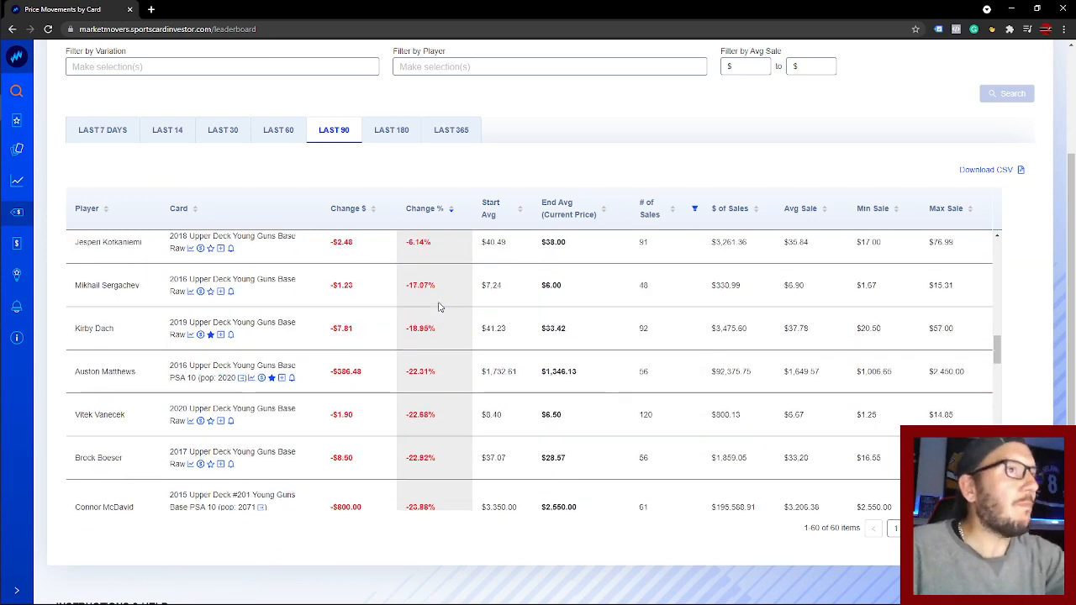
{"action": "scroll", "coordinate": [438, 308], "scroll_direction": "up", "scroll_amount": 3}
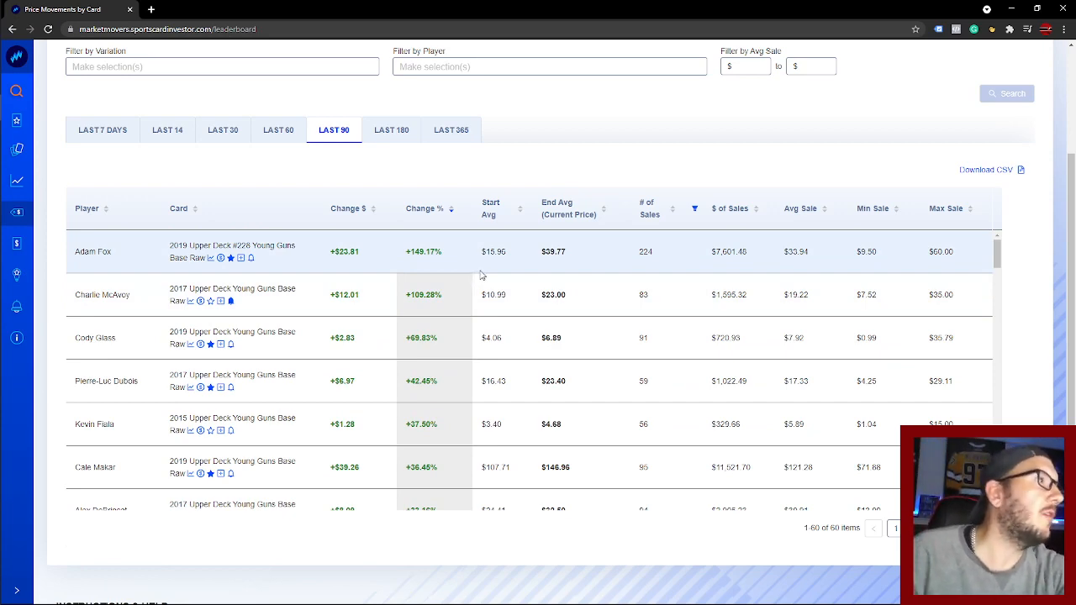
{"action": "scroll", "coordinate": [484, 288], "scroll_direction": "up", "scroll_amount": 3}
{"action": "scroll", "coordinate": [521, 328], "scroll_direction": "down", "scroll_amount": 5}
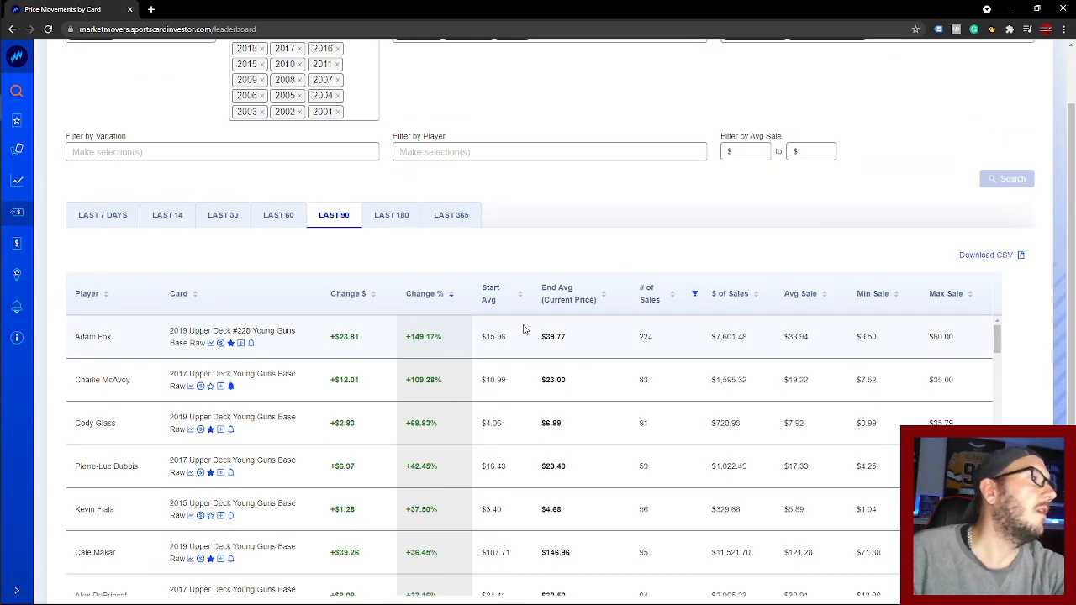
{"action": "scroll", "coordinate": [576, 294], "scroll_direction": "down", "scroll_amount": 1}
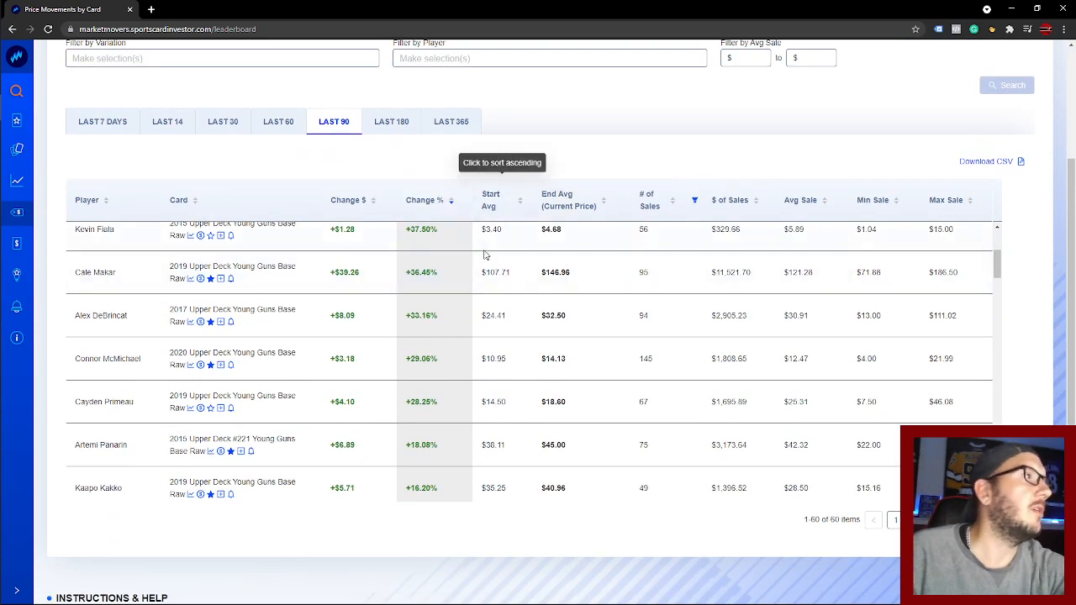
{"action": "scroll", "coordinate": [539, 308], "scroll_direction": "up", "scroll_amount": 4}
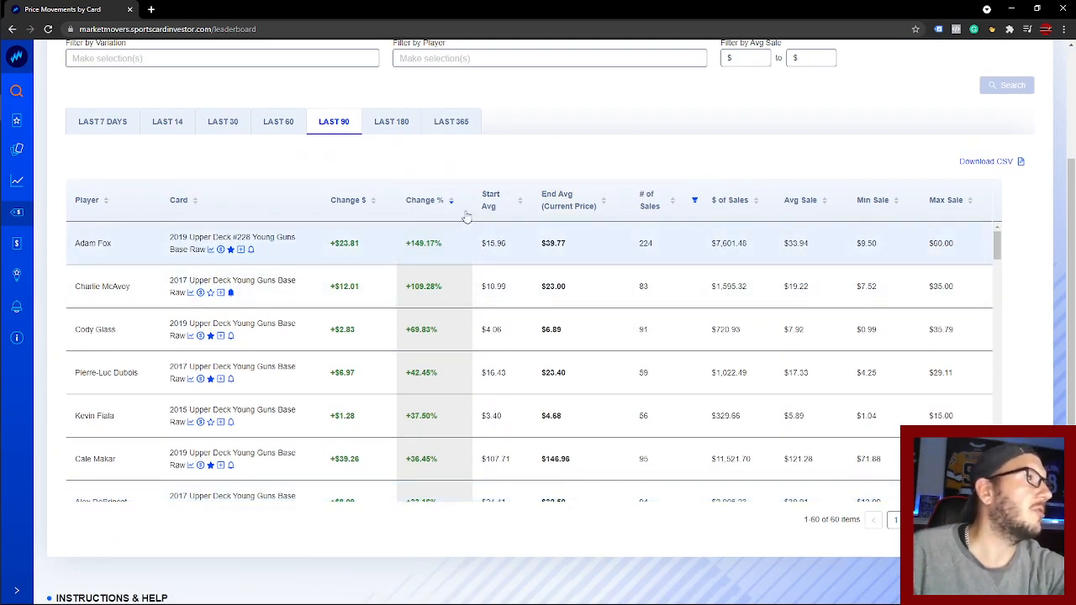
{"action": "scroll", "coordinate": [560, 178], "scroll_direction": "up", "scroll_amount": 1}
{"action": "scroll", "coordinate": [563, 180], "scroll_direction": "down", "scroll_amount": 1}
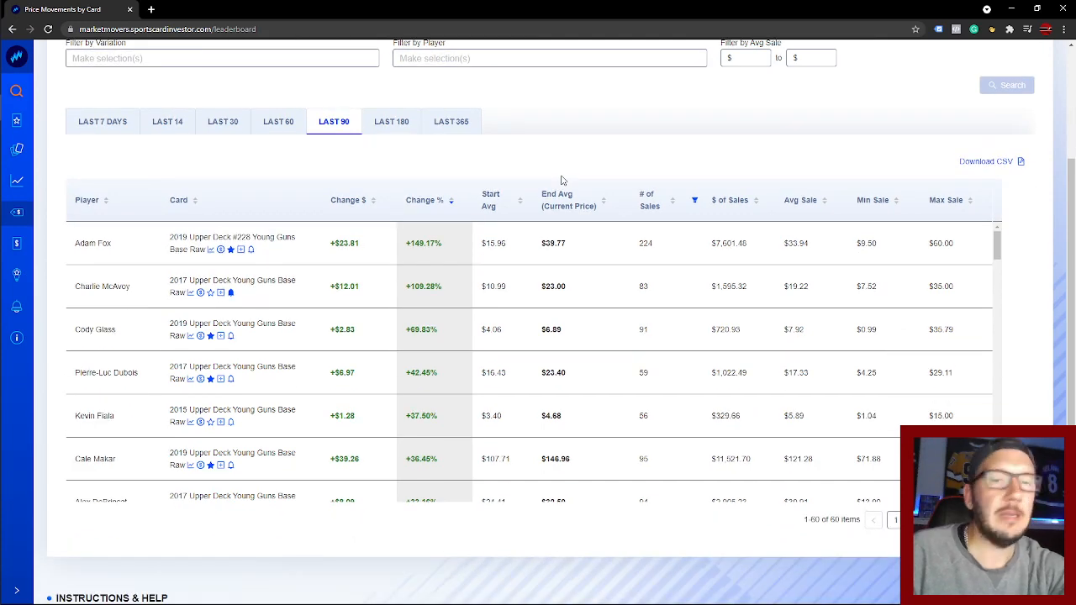
Step: Sort the price movements by Change % in ascending order and chart Jordan Kyrou's raw 2018 Young Guns card over the last 365 days
{"action": "left_click", "coordinate": [451, 204]}
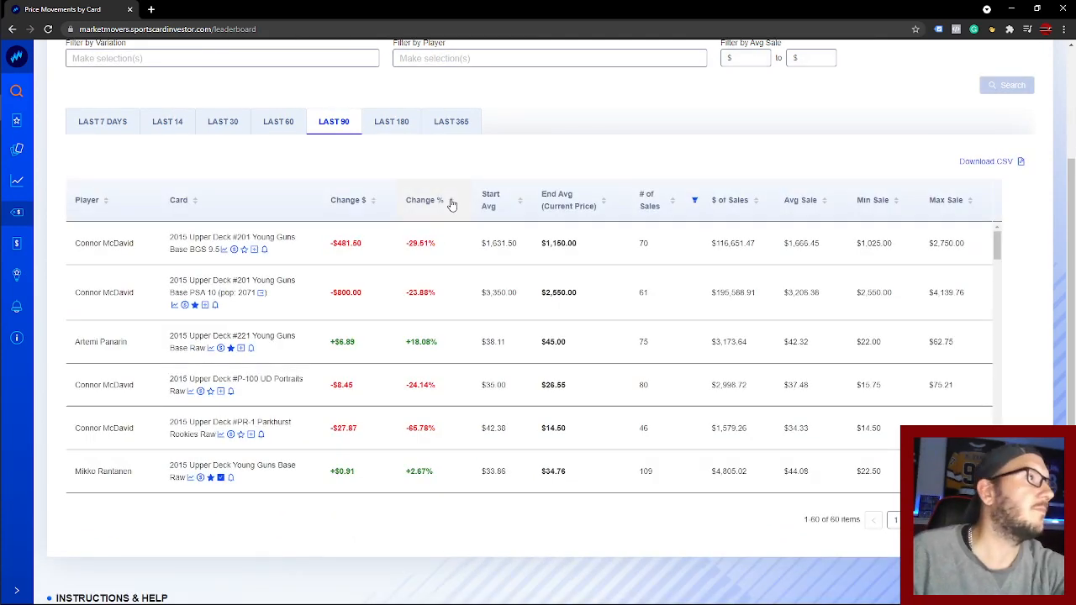
{"action": "left_click", "coordinate": [451, 204]}
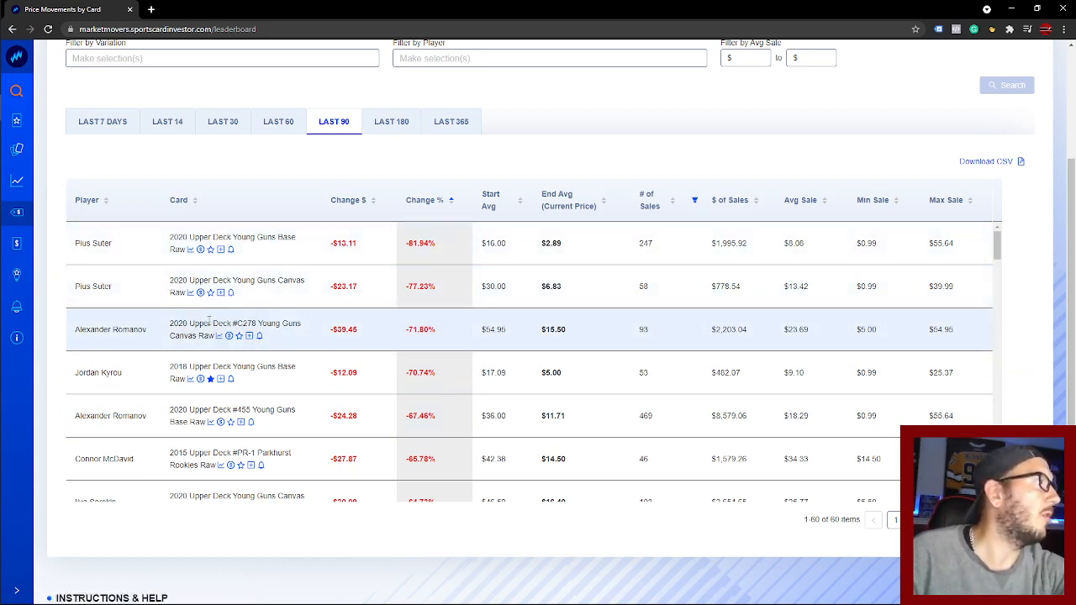
{"action": "scroll", "coordinate": [302, 320], "scroll_direction": "down", "scroll_amount": 1}
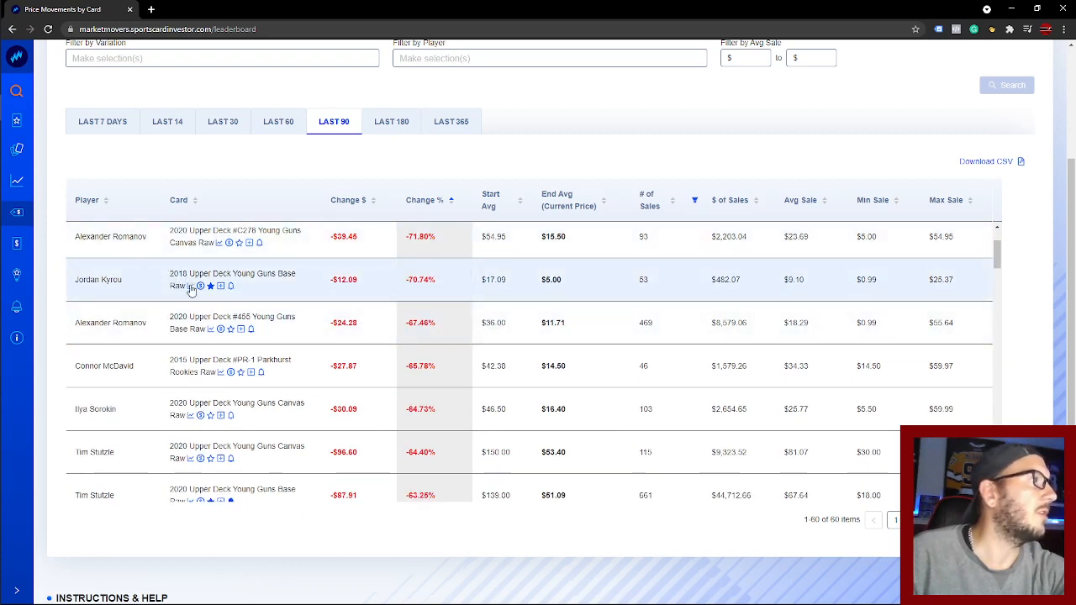
{"action": "left_click", "coordinate": [191, 287]}
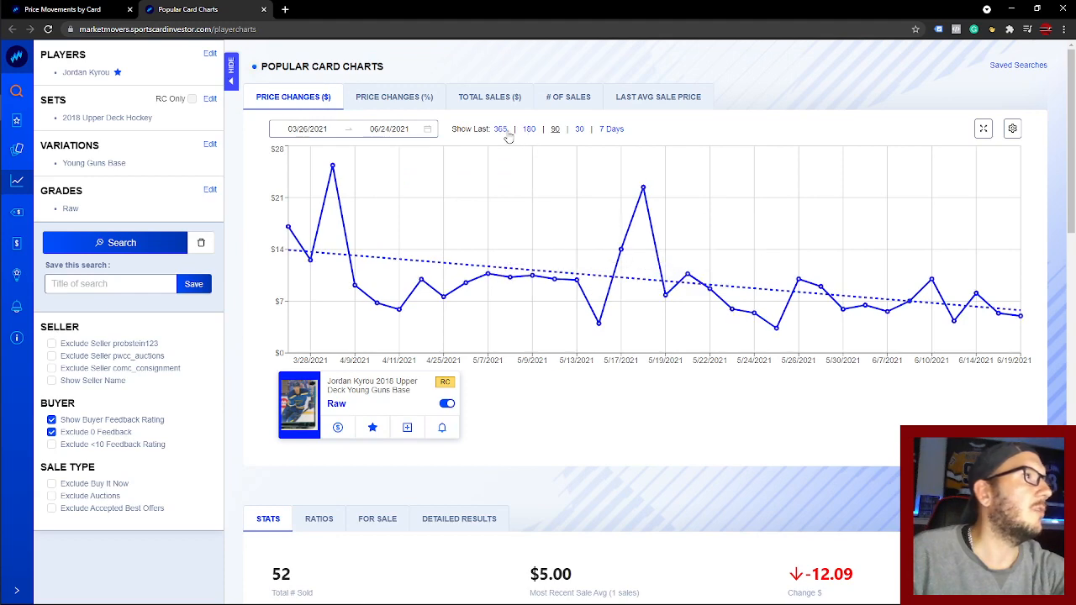
{"action": "left_click", "coordinate": [500, 131]}
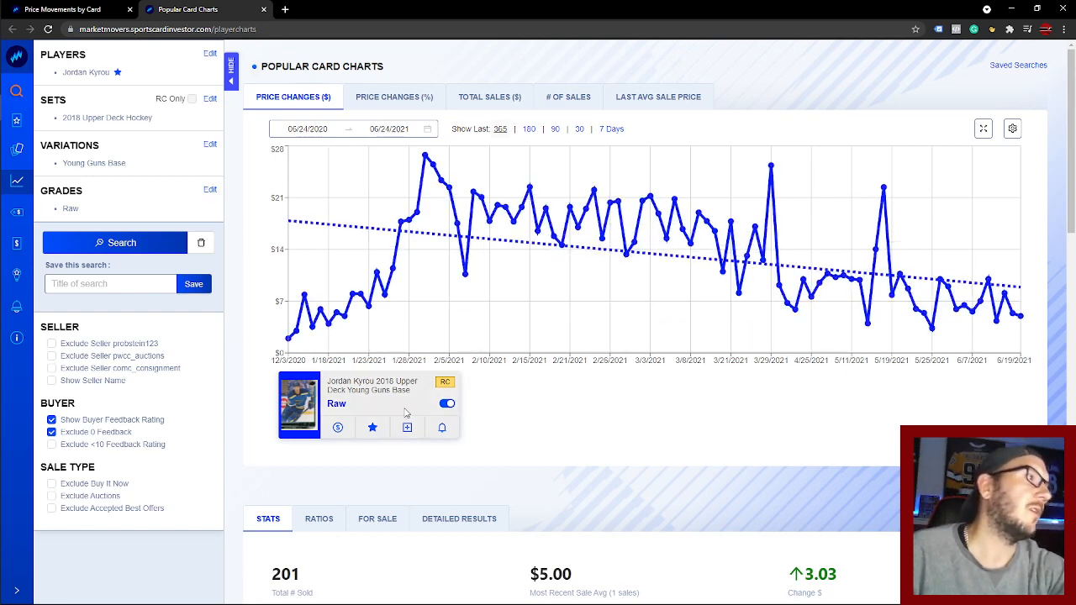
Step: Remove Kyrou's raw 2018 Young Guns card from the favorites and save it again in the category Hockey Watch List
{"action": "left_click", "coordinate": [365, 433]}
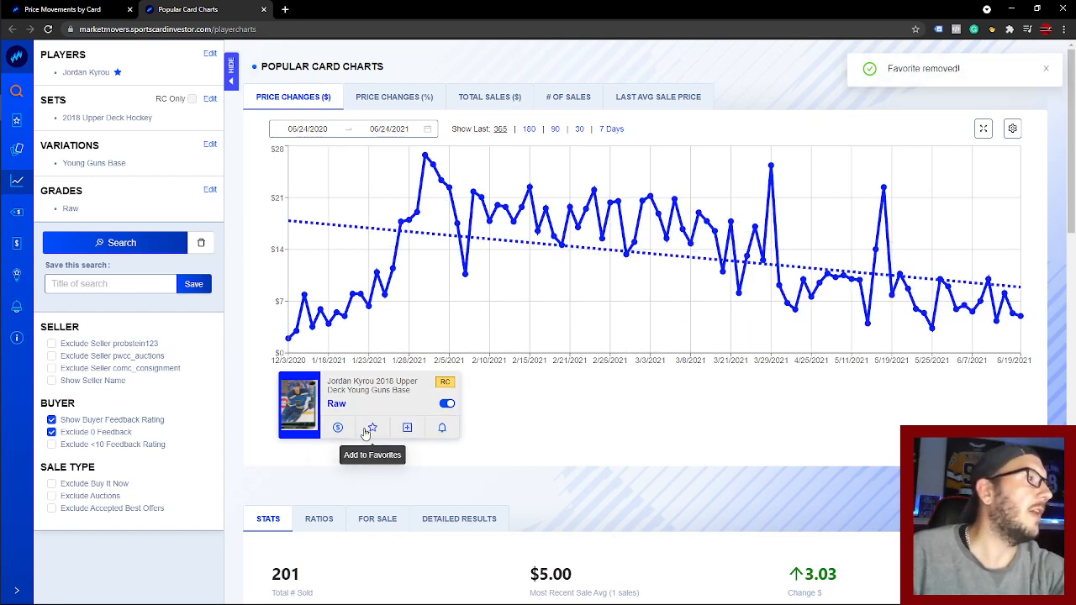
{"action": "left_click", "coordinate": [373, 431]}
{"action": "left_click", "coordinate": [571, 156]}
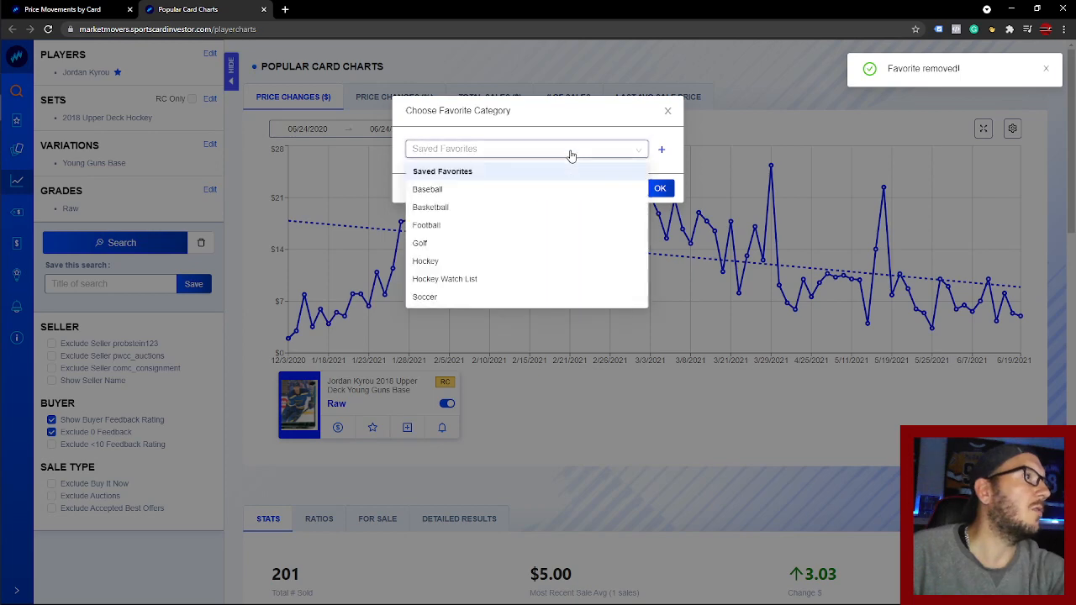
{"action": "left_click", "coordinate": [472, 278]}
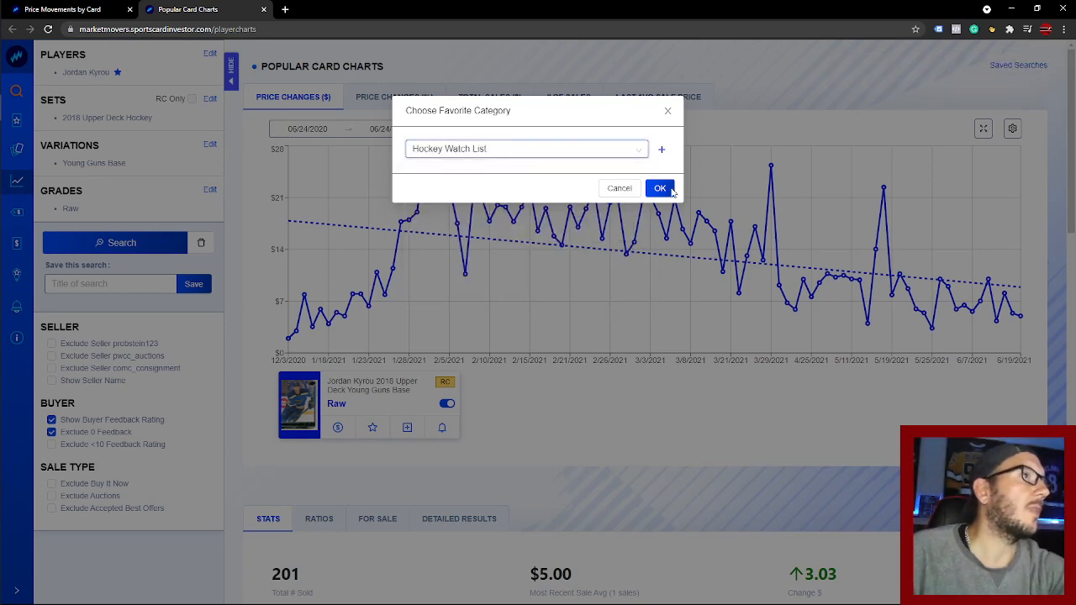
{"action": "left_click", "coordinate": [664, 188]}
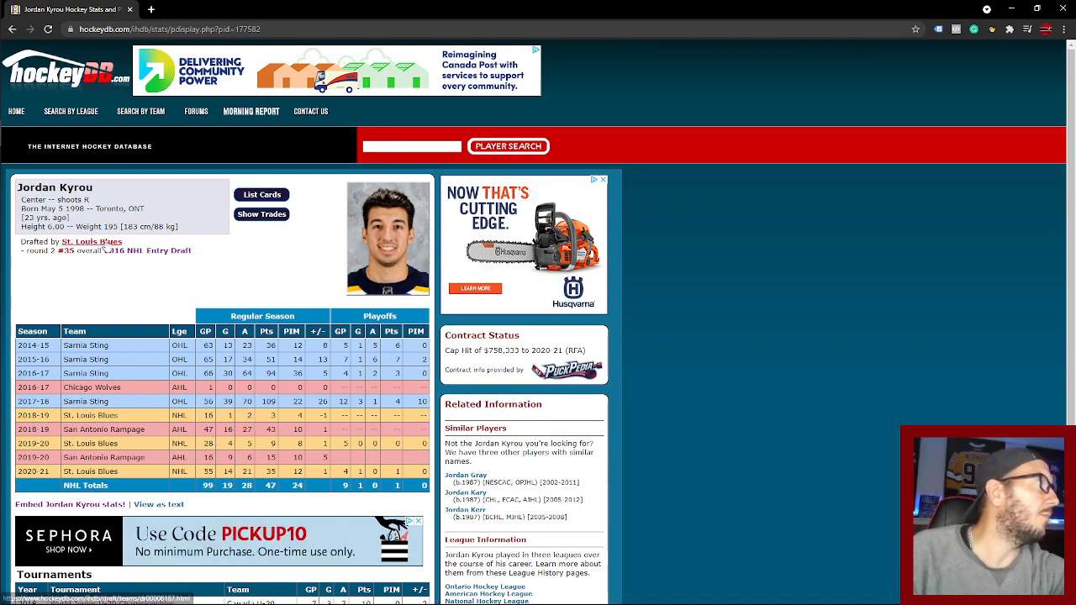
Step: Check Jordan Kyrou's age and birth date on HockeyDB, and close his card chart
{"action": "left_click_drag", "start_coordinate": [76, 219], "coordinate": [24, 219]}
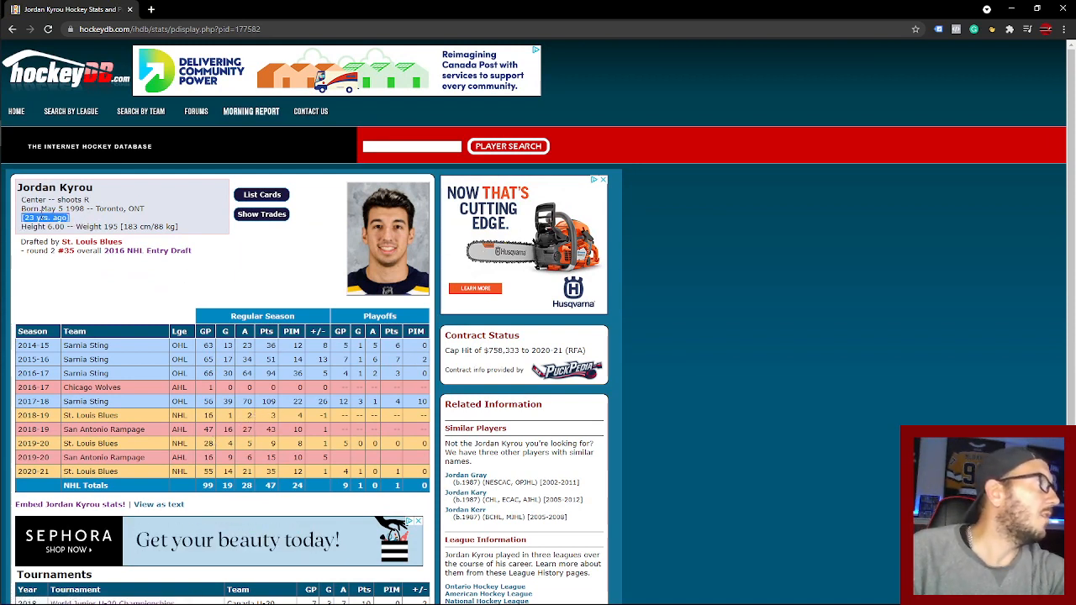
{"action": "left_click", "coordinate": [68, 218]}
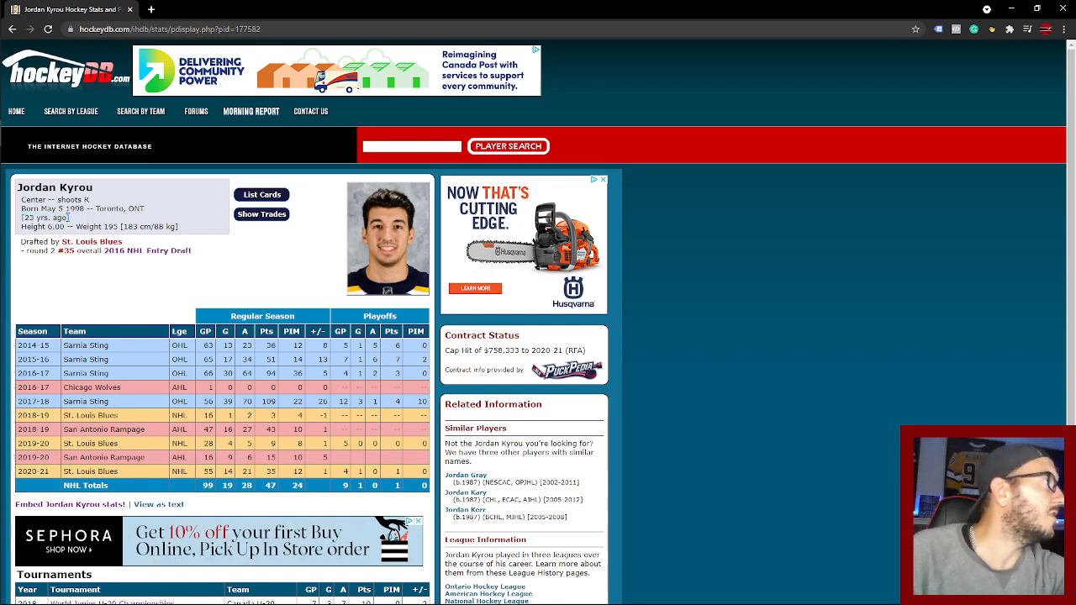
{"action": "left_click_drag", "start_coordinate": [43, 209], "coordinate": [81, 208]}
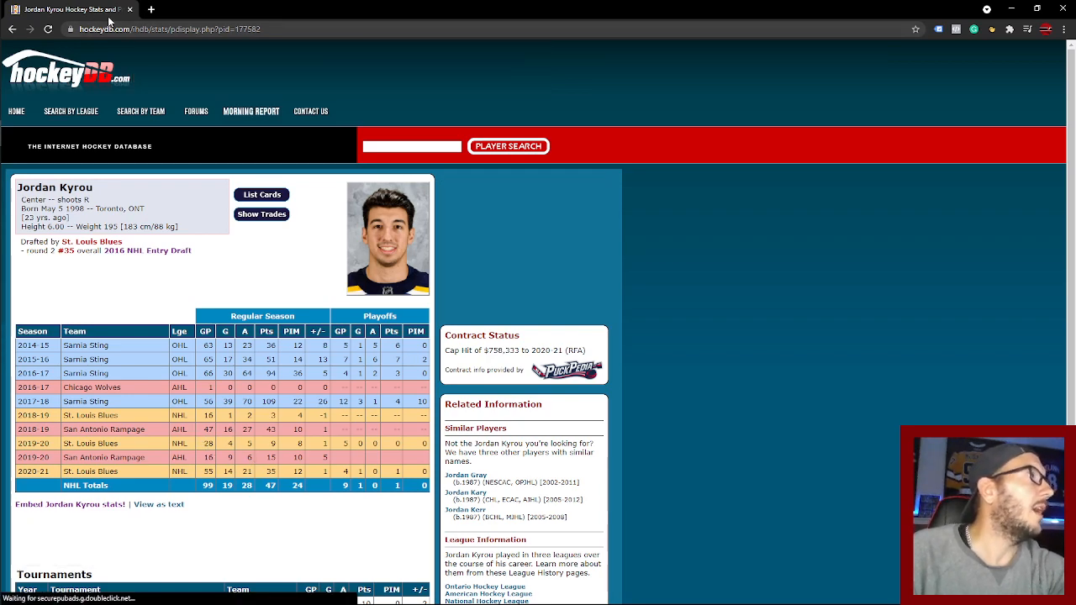
{"action": "left_click_drag", "start_coordinate": [91, 11], "coordinate": [0, 12]}
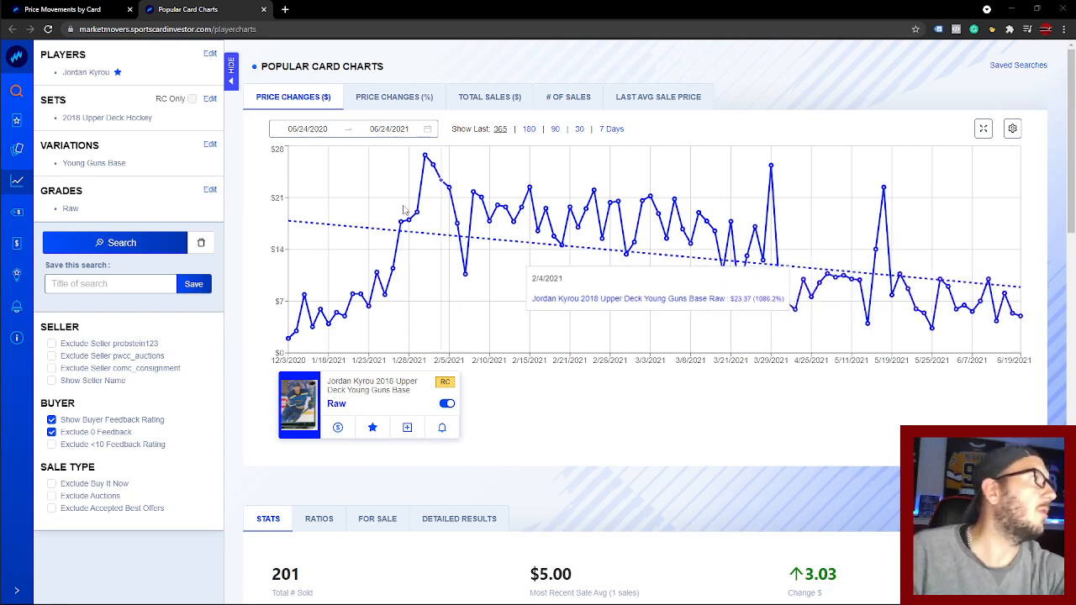
{"action": "left_click", "coordinate": [264, 10]}
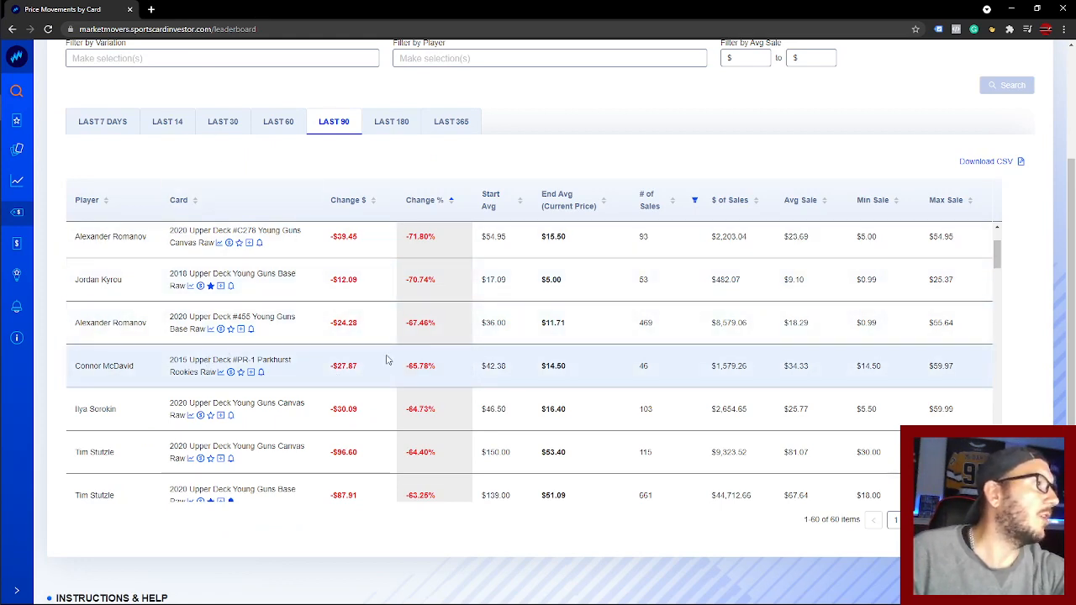
Step: Open the chart for Tim Stutzle's raw 2020 Young Guns Canvas card and add the card to the favorites category Hockey Watch List
{"action": "scroll", "coordinate": [387, 359], "scroll_direction": "down", "scroll_amount": 1}
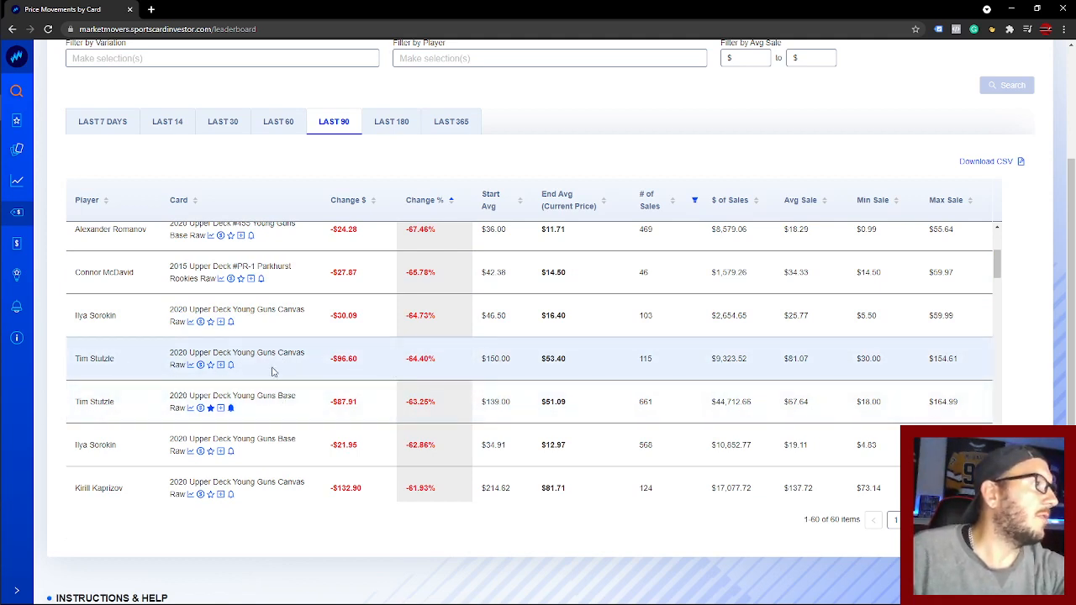
{"action": "left_click", "coordinate": [190, 364]}
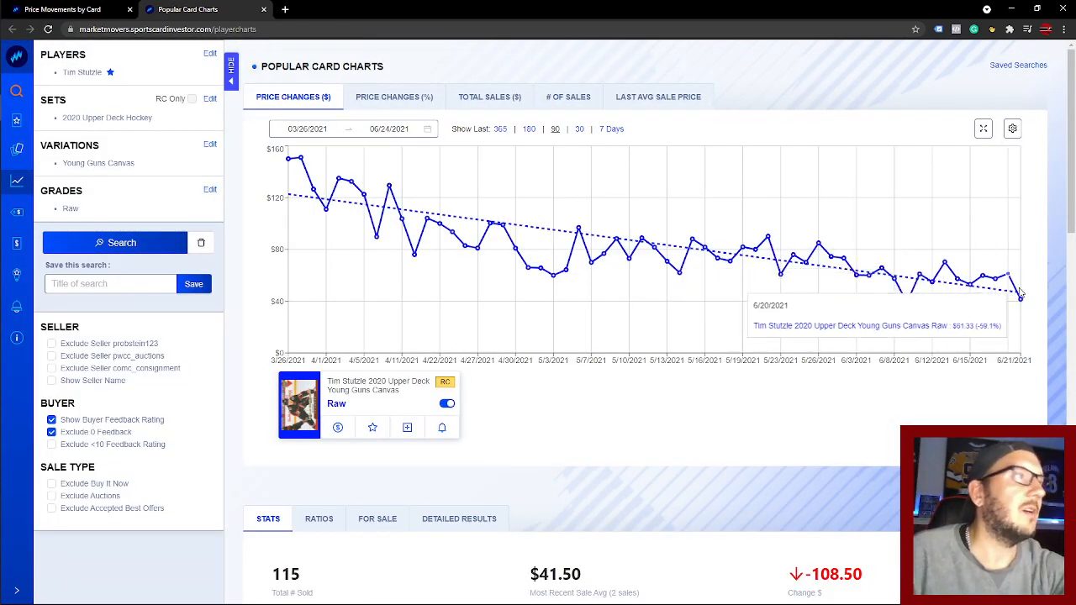
{"action": "left_click", "coordinate": [372, 427]}
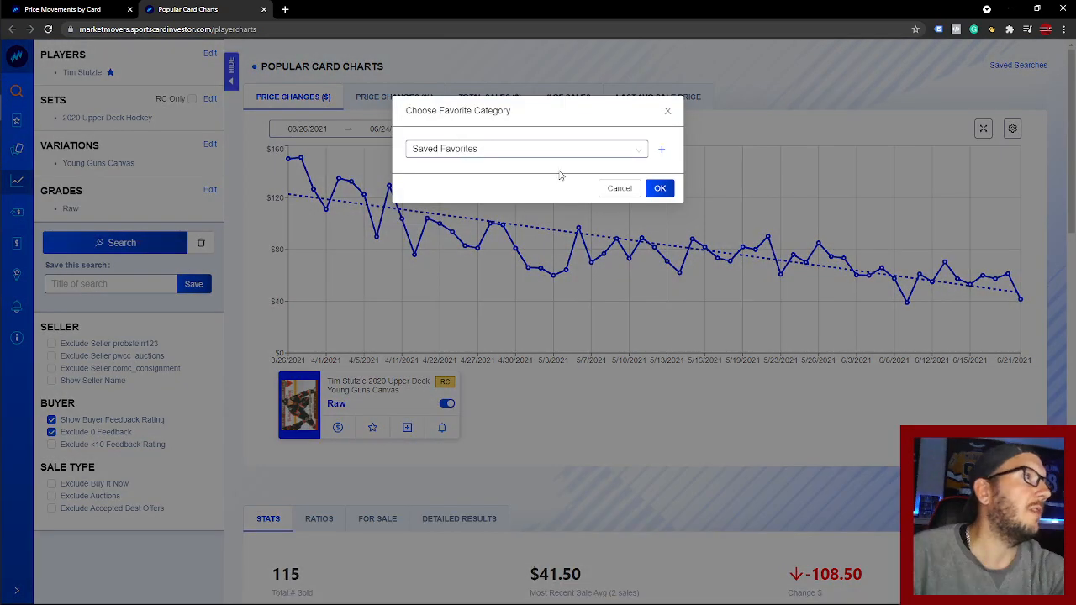
{"action": "left_click", "coordinate": [547, 153]}
{"action": "left_click", "coordinate": [461, 279]}
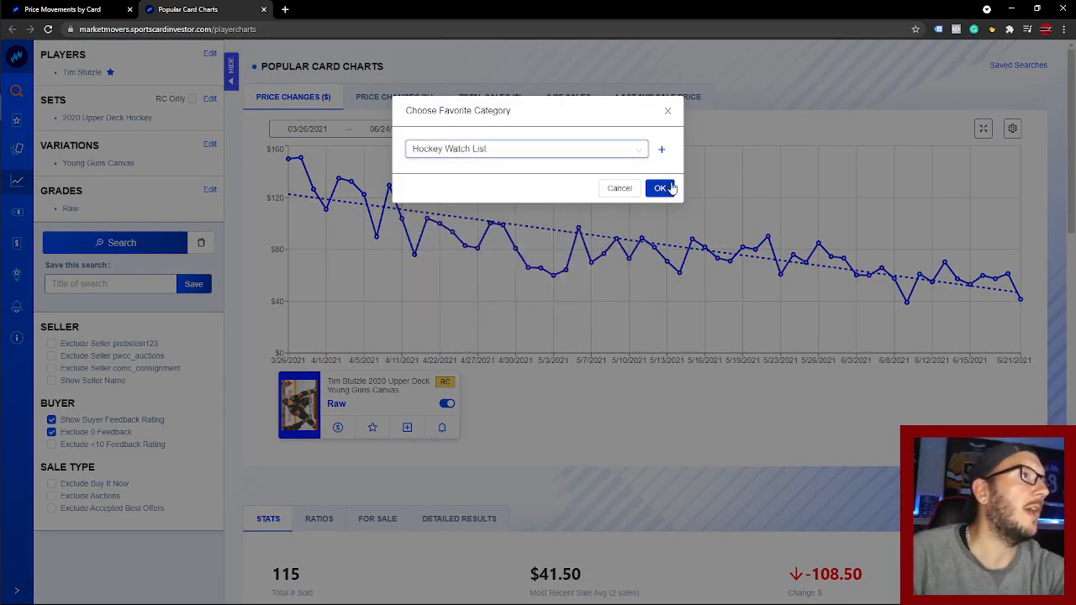
{"action": "left_click", "coordinate": [660, 188]}
Step: Add a price alert for Stutzle's Young Guns Canvas card below $30, and view its last 365 days before closing the chart
{"action": "left_click", "coordinate": [442, 427]}
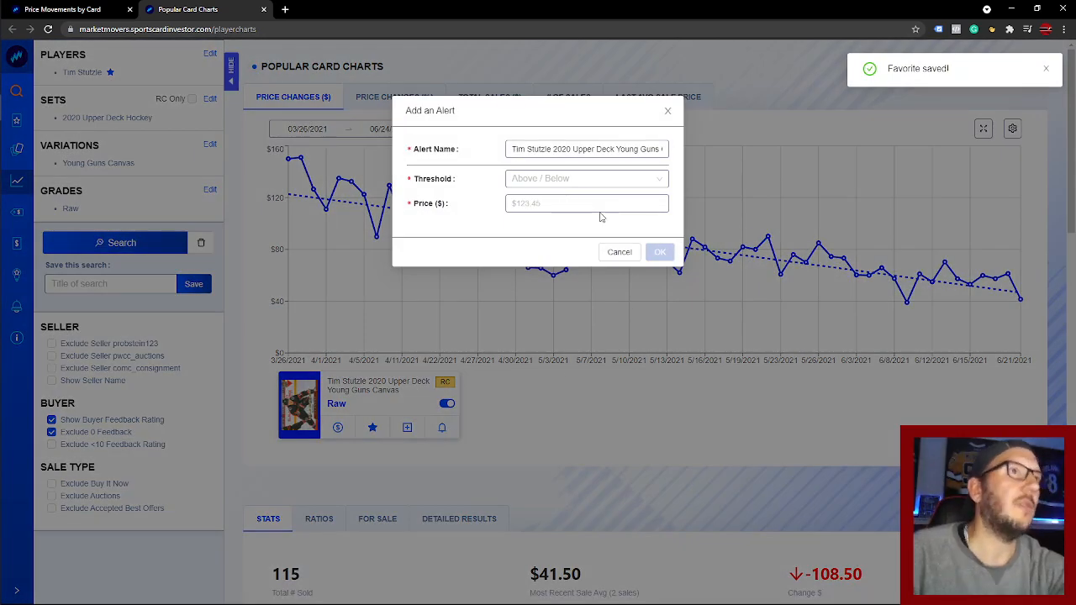
{"action": "left_click", "coordinate": [545, 205]}
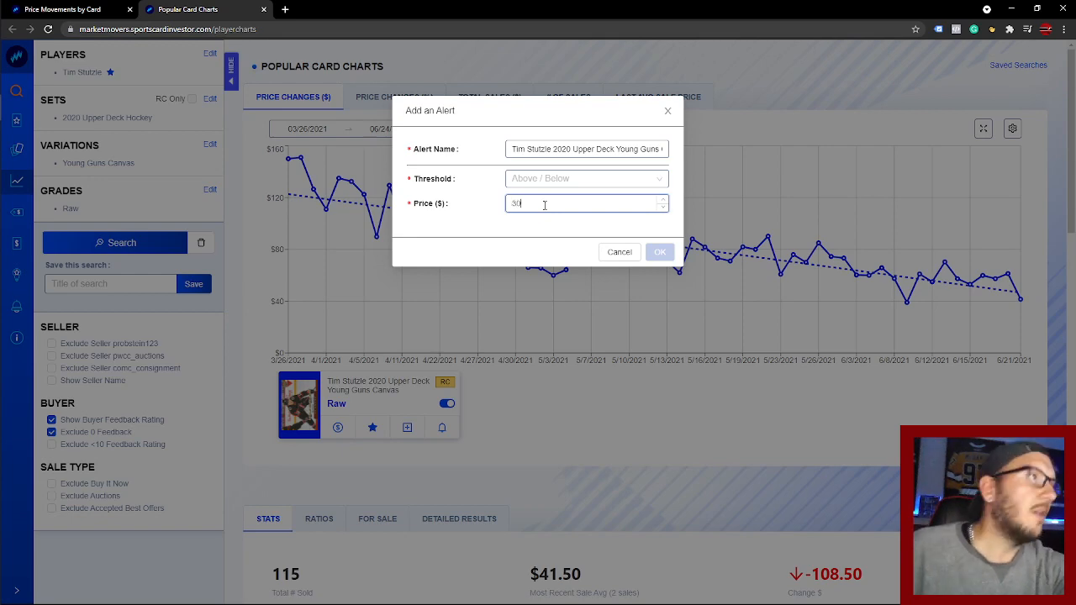
{"action": "left_click", "coordinate": [579, 180]}
{"action": "left_click", "coordinate": [543, 219]}
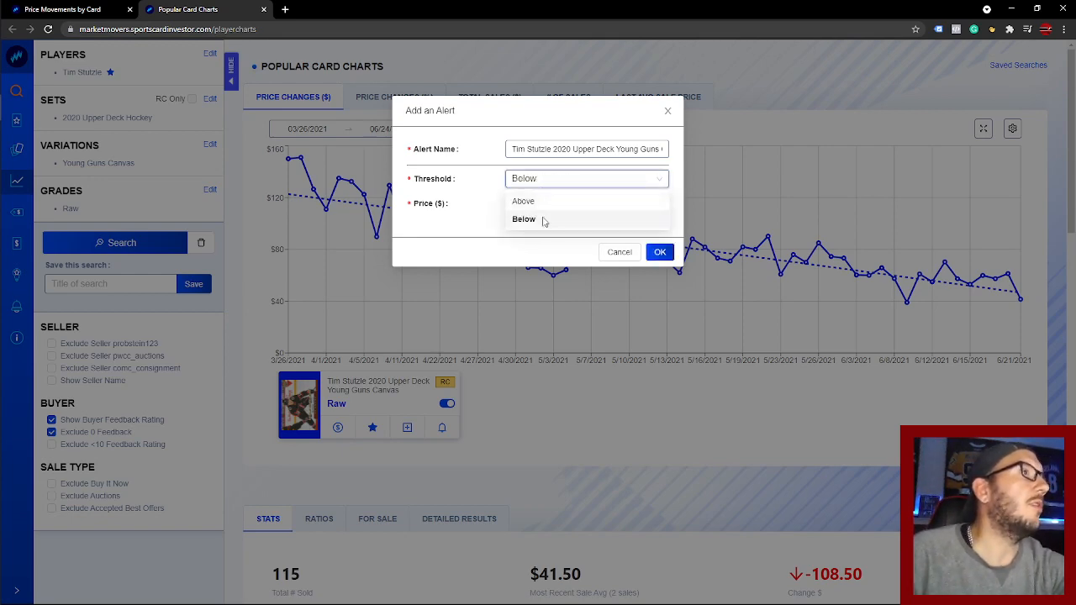
{"action": "left_click", "coordinate": [661, 253]}
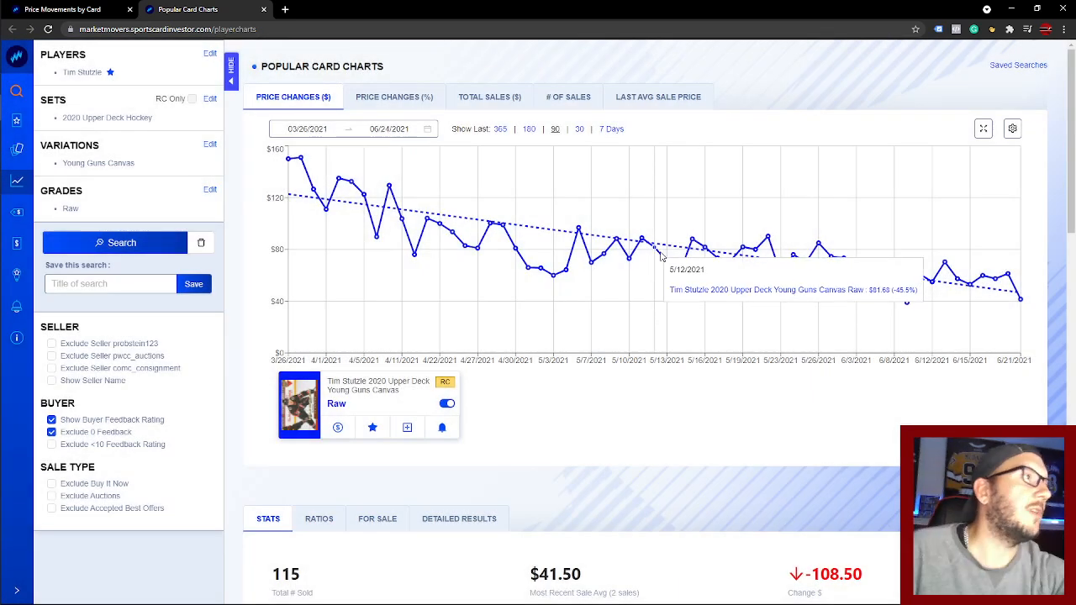
{"action": "left_click", "coordinate": [499, 131]}
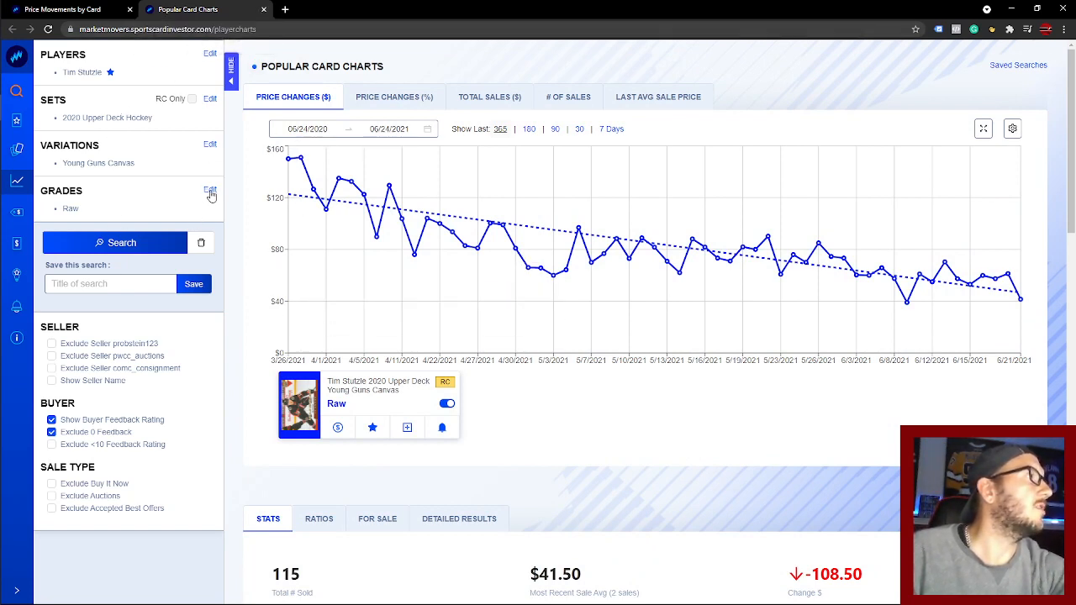
{"action": "left_click", "coordinate": [262, 11]}
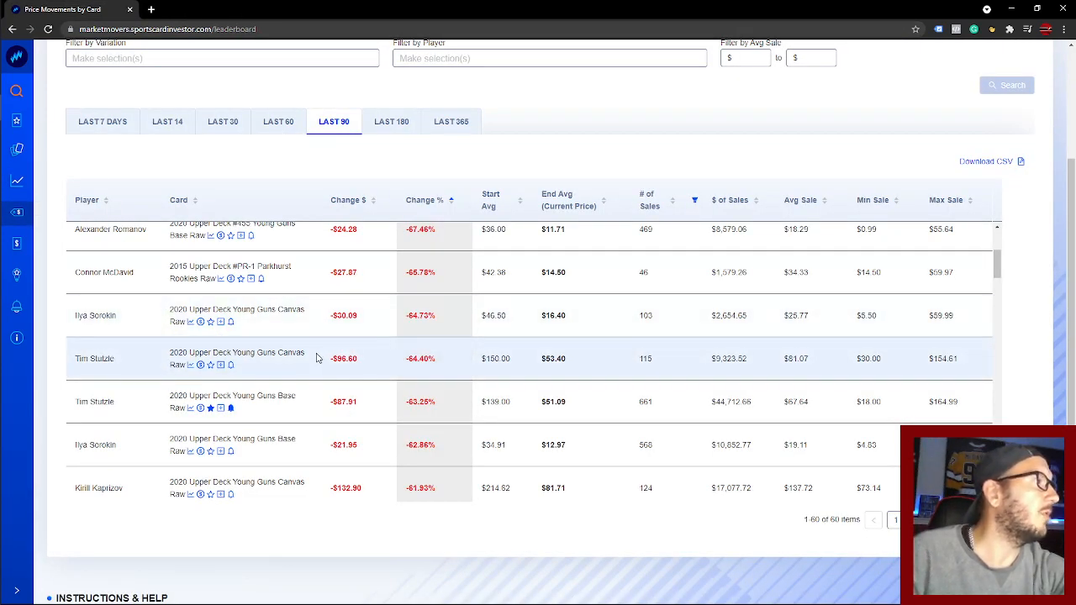
Step: Open the chart for Kirill Kaprizov's raw 2020 Young Guns Canvas card from the price movements list
{"action": "scroll", "coordinate": [315, 355], "scroll_direction": "down", "scroll_amount": 2}
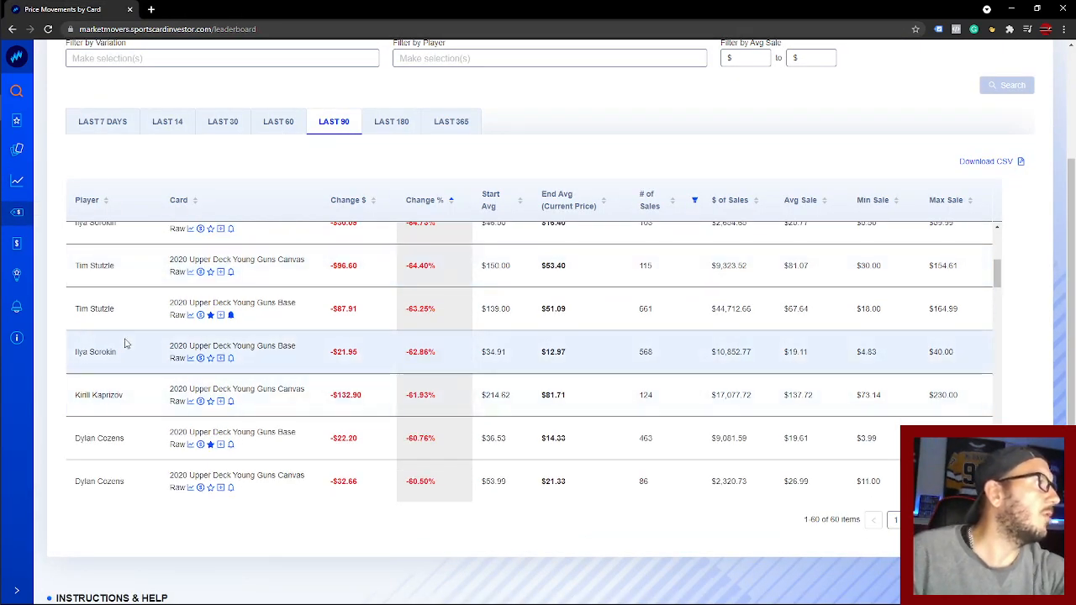
{"action": "left_click", "coordinate": [189, 404]}
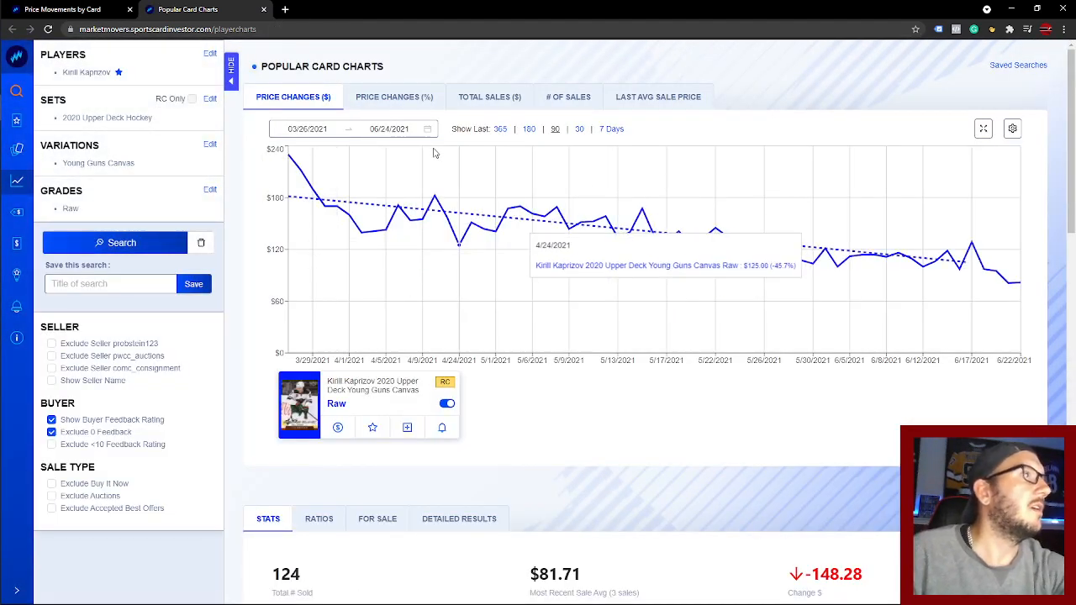
Step: Close Kirill Kaprizov's Young Guns Canvas chart and open the chart for Dylan Cozens' raw 2020 Young Guns Base card
{"action": "mouse_move", "coordinate": [1020, 292]}
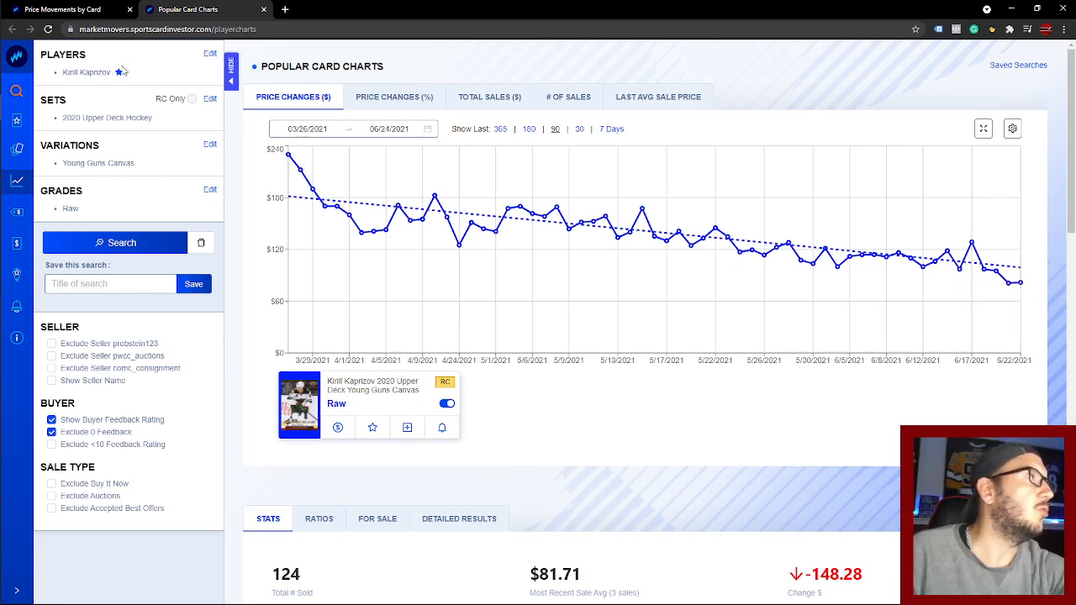
{"action": "left_click", "coordinate": [263, 9]}
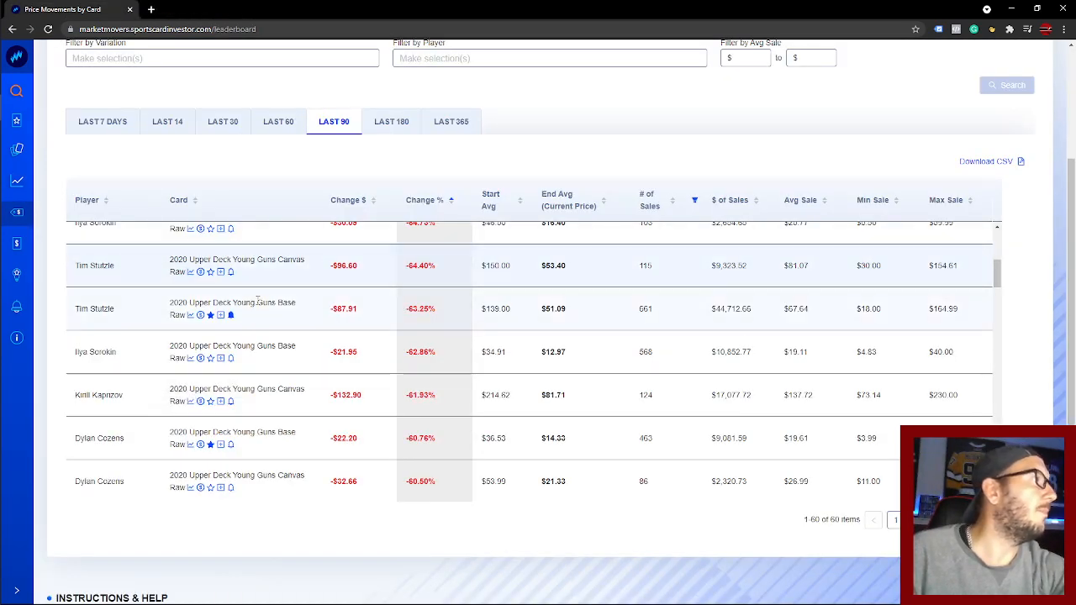
{"action": "scroll", "coordinate": [269, 310], "scroll_direction": "down", "scroll_amount": 1}
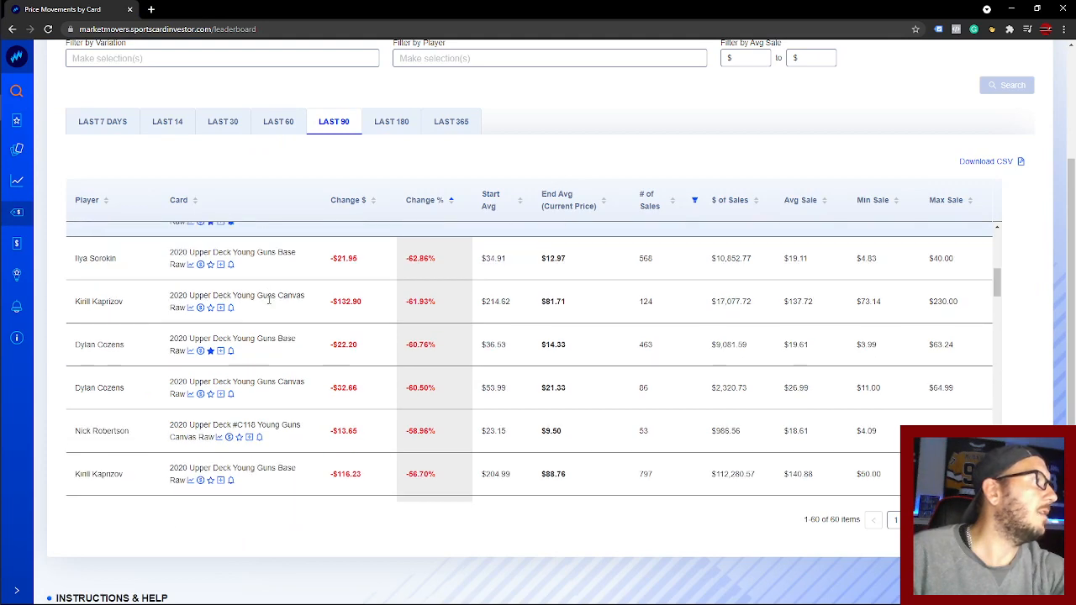
{"action": "left_click", "coordinate": [190, 351]}
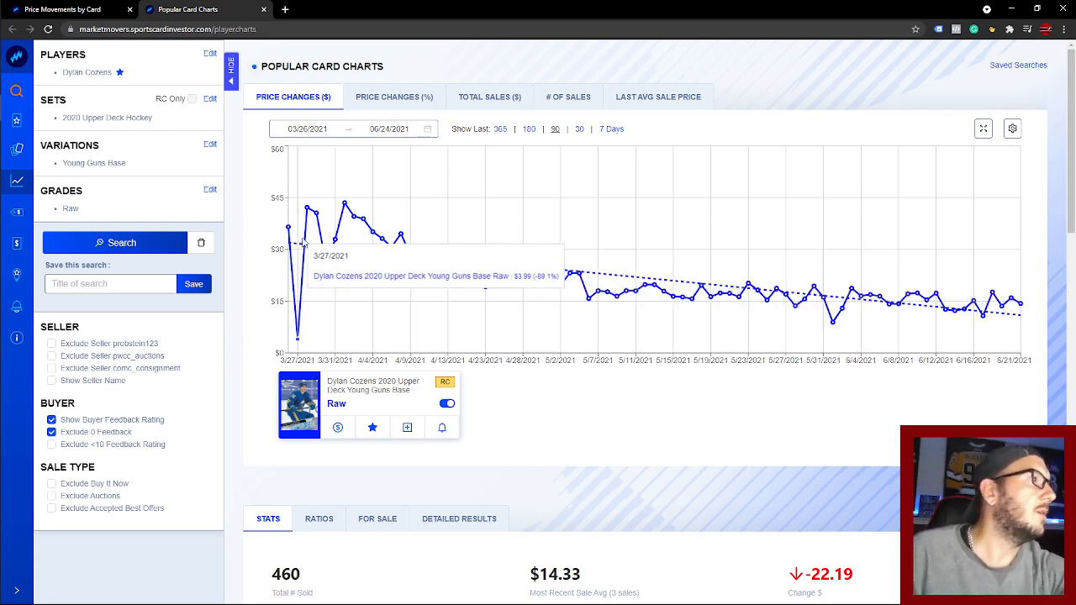
Step: Remove Dylan Cozens' card from favorites, add it again under the category Hockey Watch List, and close its chart
{"action": "left_click", "coordinate": [372, 428]}
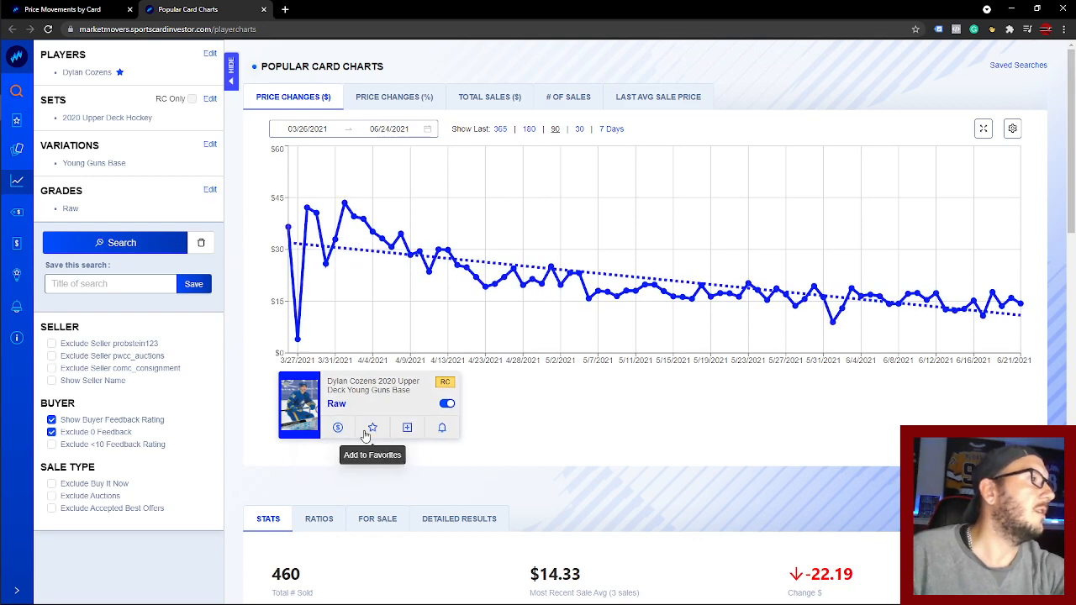
{"action": "left_click", "coordinate": [373, 428]}
{"action": "left_click", "coordinate": [541, 156]}
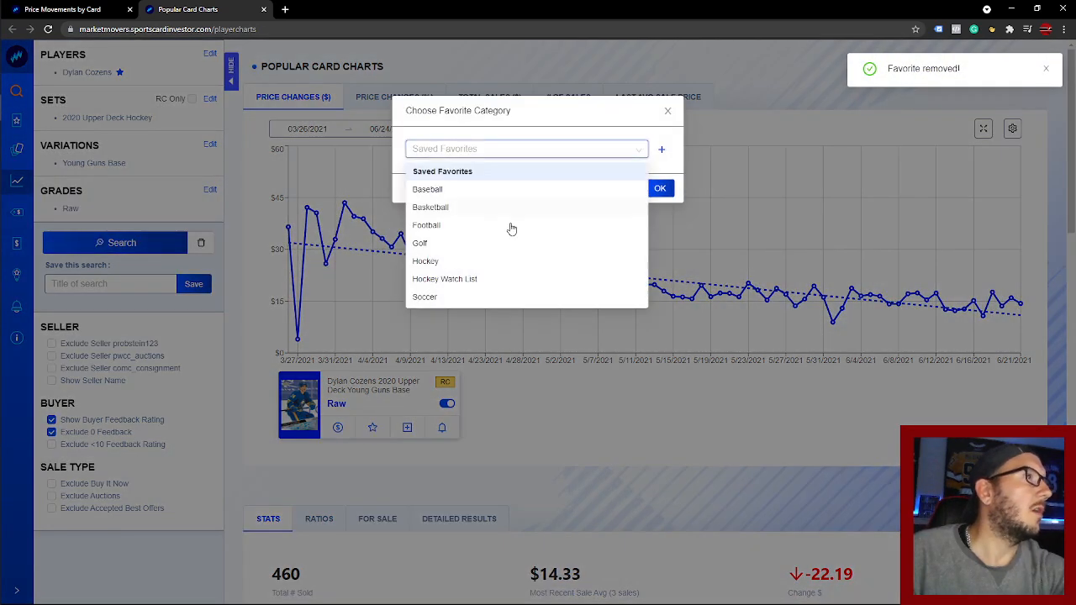
{"action": "left_click", "coordinate": [462, 280]}
{"action": "left_click", "coordinate": [660, 189]}
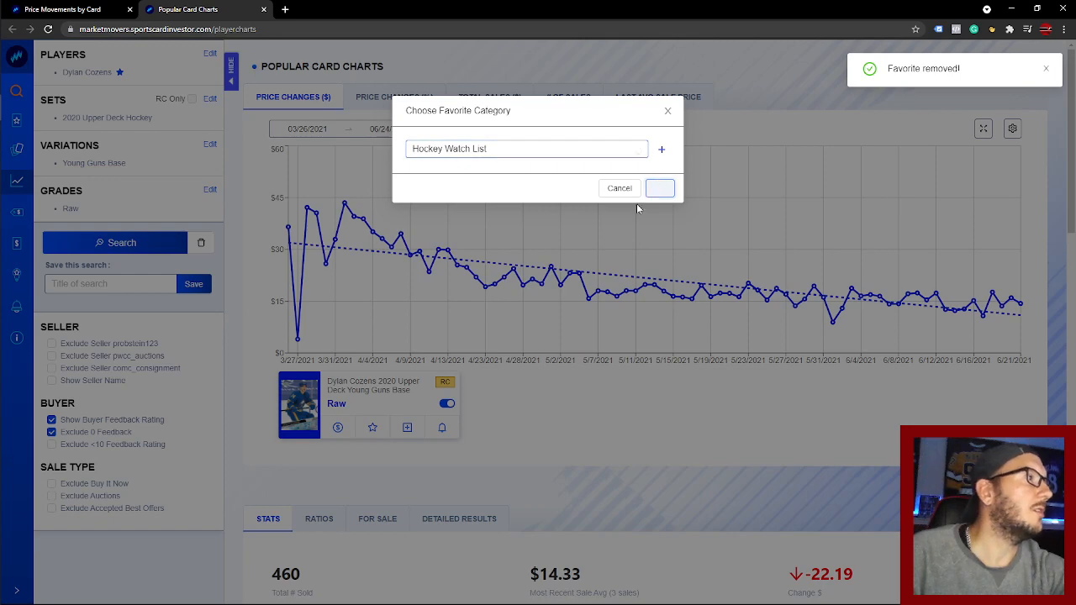
{"action": "left_click", "coordinate": [264, 9]}
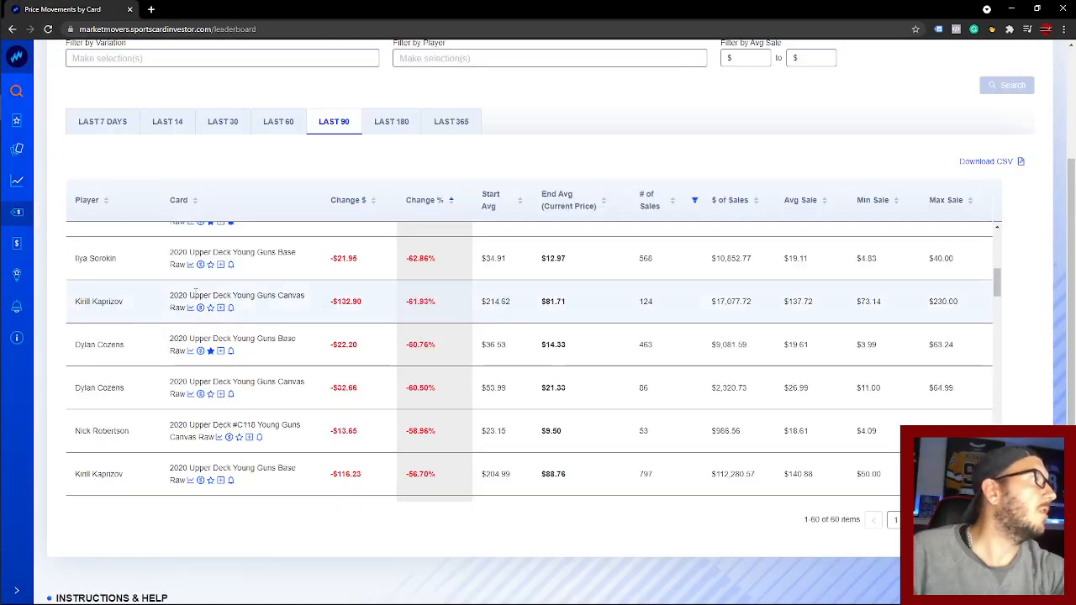
Step: Open the chart for Kirill Kaprizov's raw 2020 Young Guns Base card from the price movements list
{"action": "scroll", "coordinate": [242, 337], "scroll_direction": "down", "scroll_amount": 2}
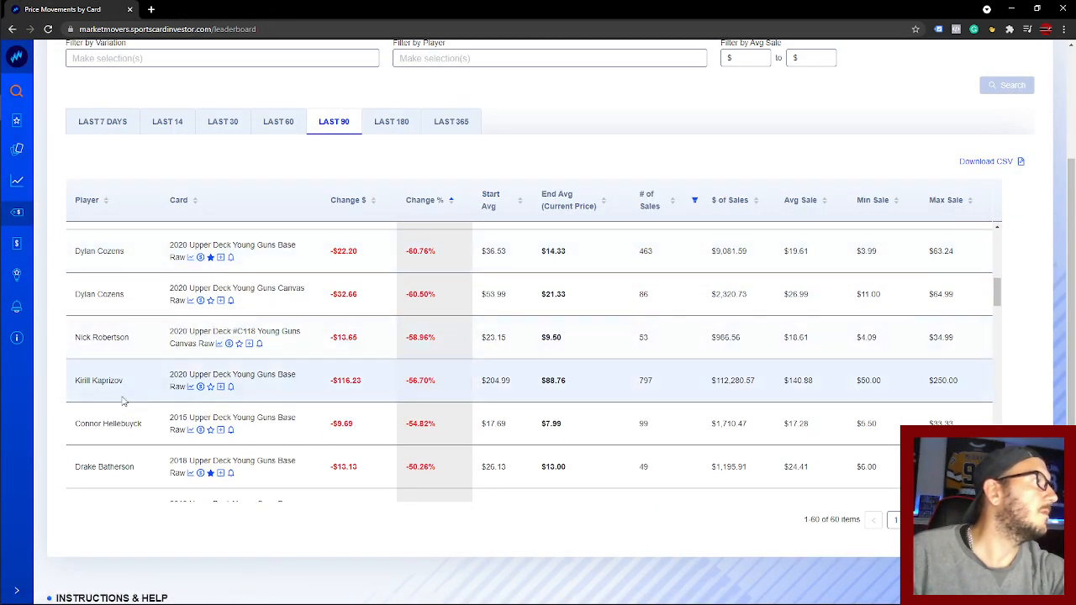
{"action": "scroll", "coordinate": [242, 337], "scroll_direction": "up", "scroll_amount": 1}
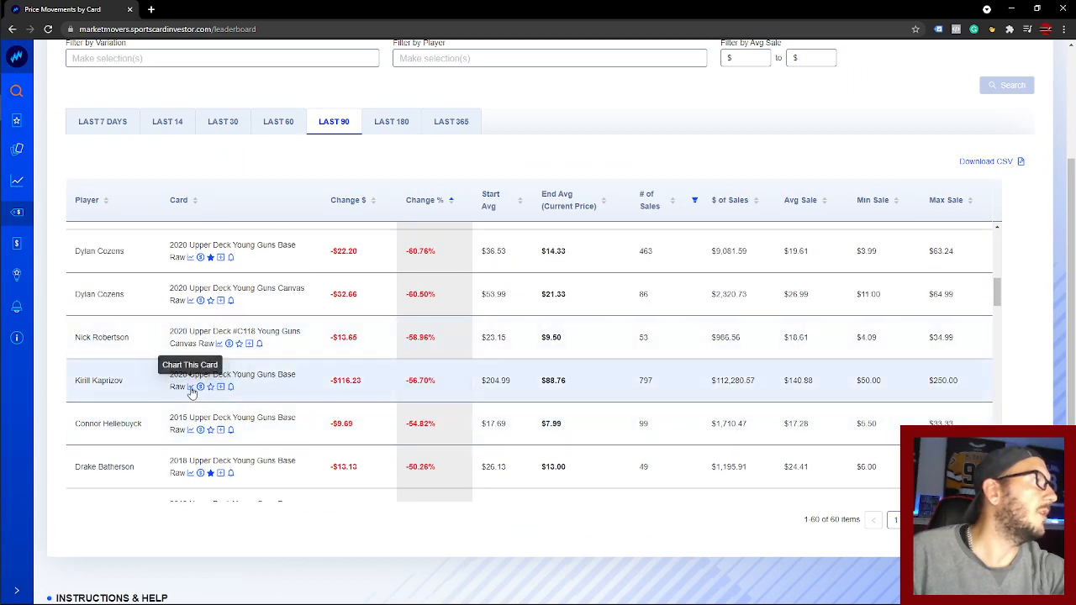
{"action": "left_click", "coordinate": [190, 385]}
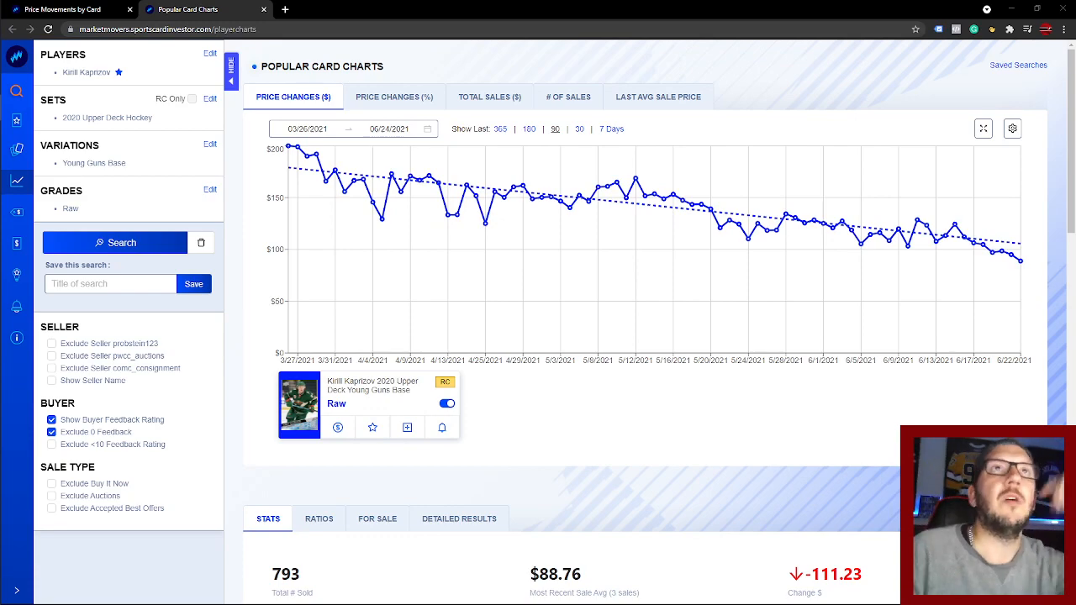
Step: Switch to HockeyDB and examine Cole Caufield's 2020-21 University of Wisconsin goals and Montreal Canadiens playoff stats
{"action": "left_click_drag", "start_coordinate": [1075, 168], "coordinate": [138, 1]}
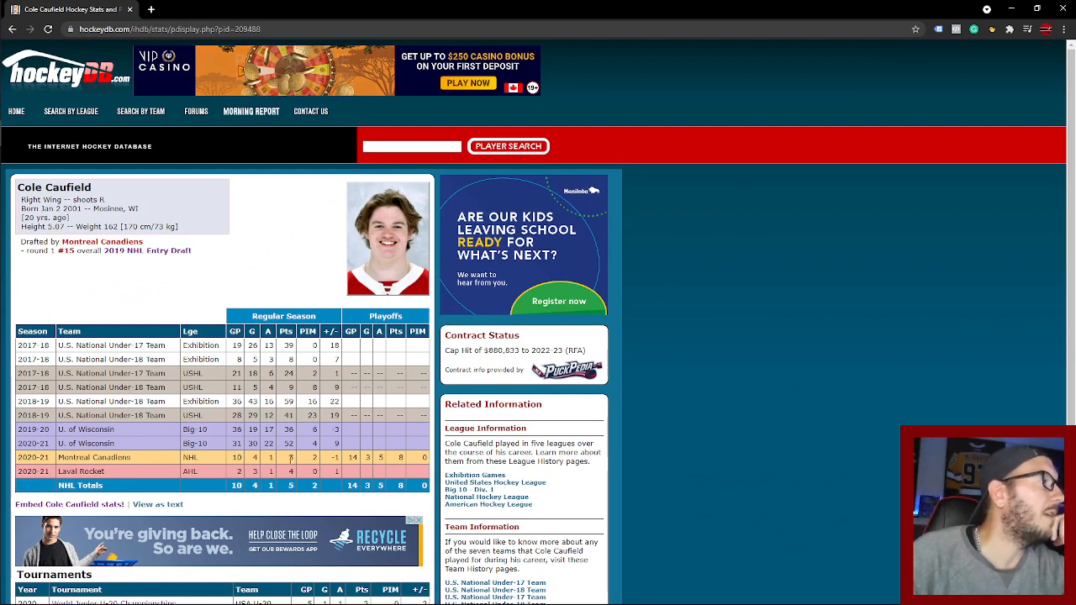
{"action": "left_click_drag", "start_coordinate": [183, 445], "coordinate": [230, 449]}
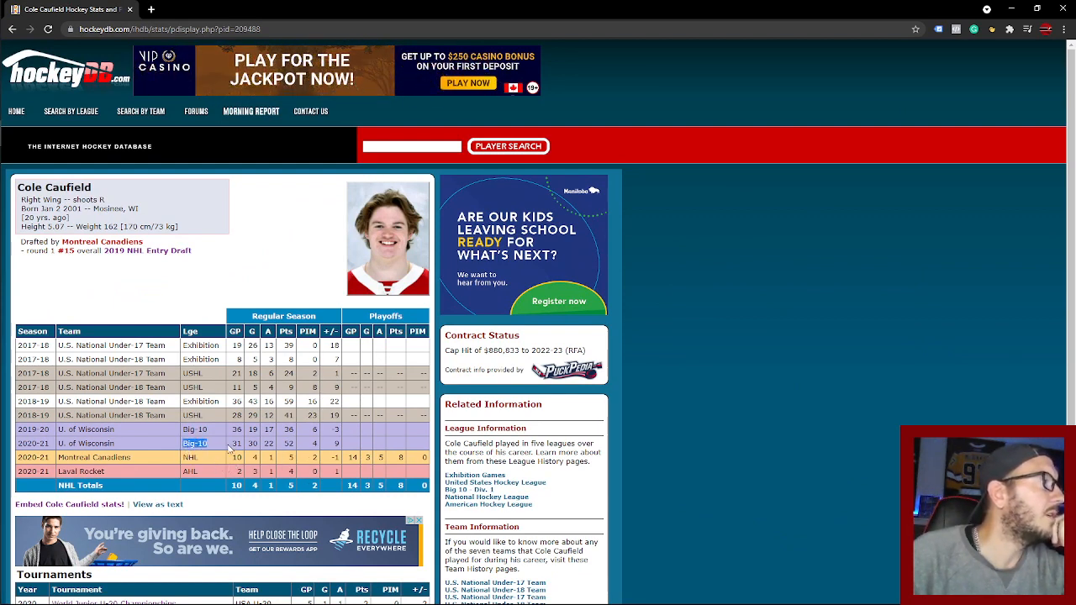
{"action": "left_click", "coordinate": [229, 448]}
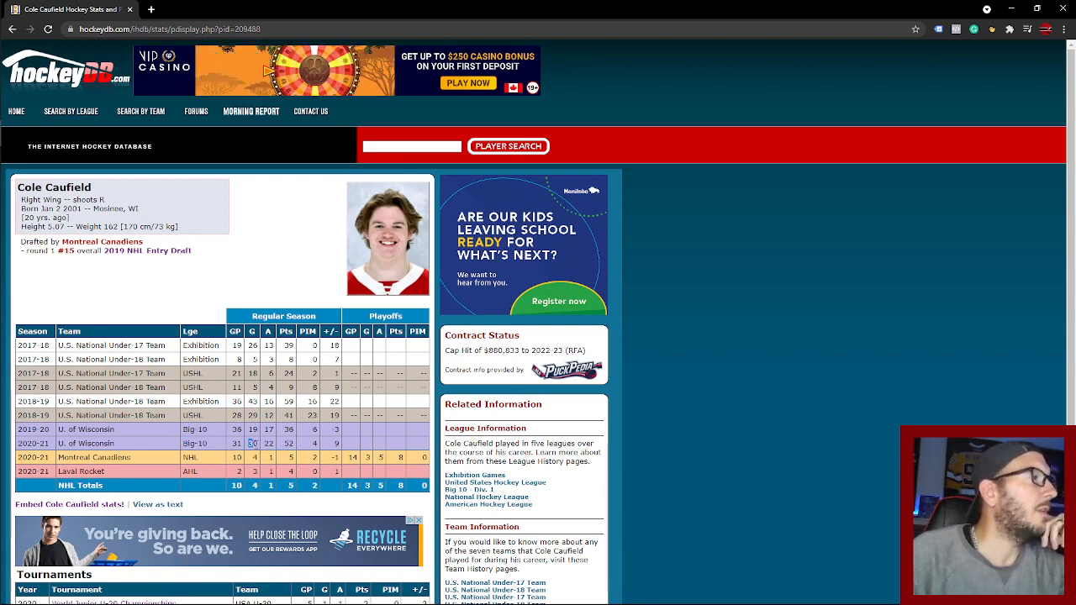
{"action": "double_click", "coordinate": [251, 444]}
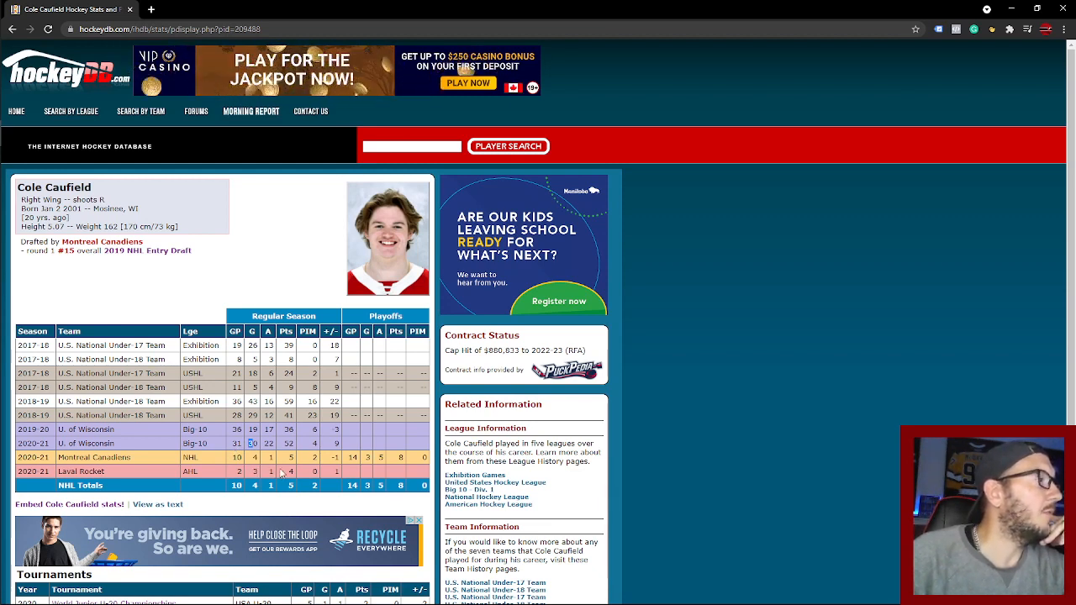
{"action": "double_click", "coordinate": [400, 457]}
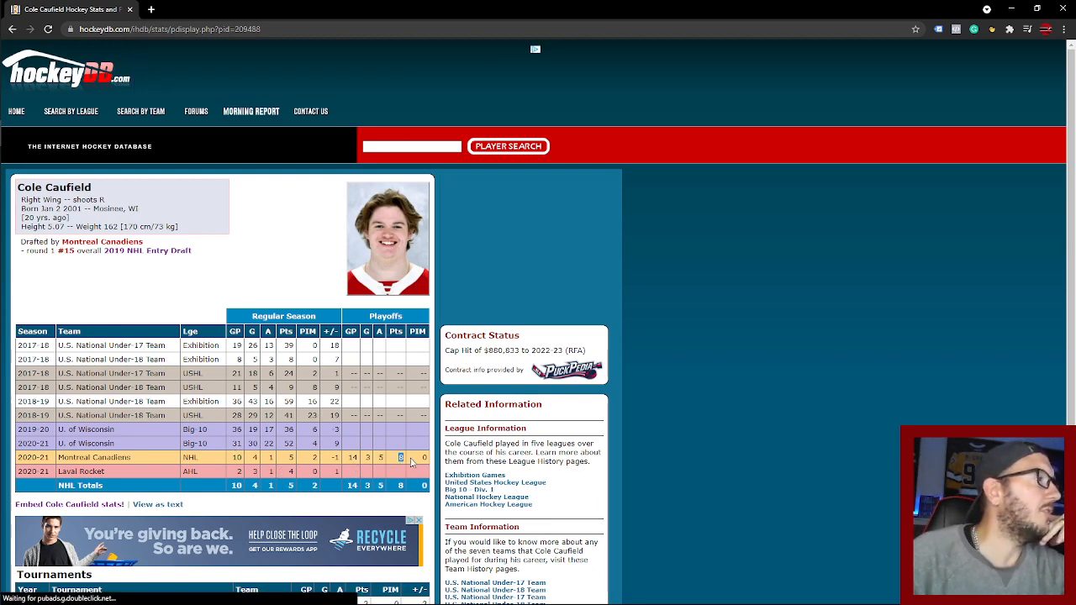
{"action": "double_click", "coordinate": [353, 458]}
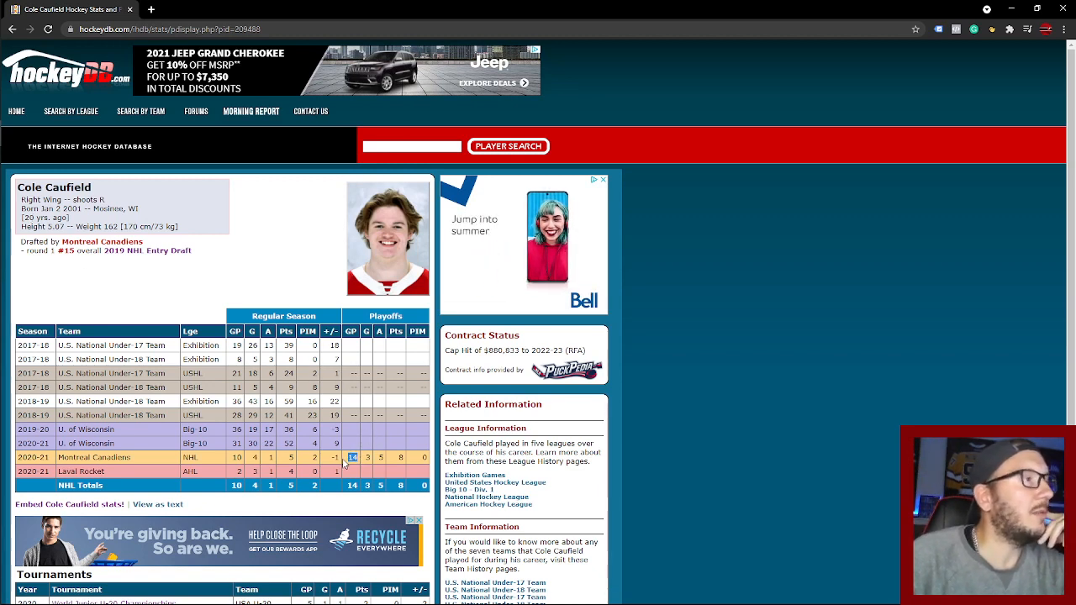
{"action": "left_click_drag", "start_coordinate": [351, 457], "coordinate": [420, 462]}
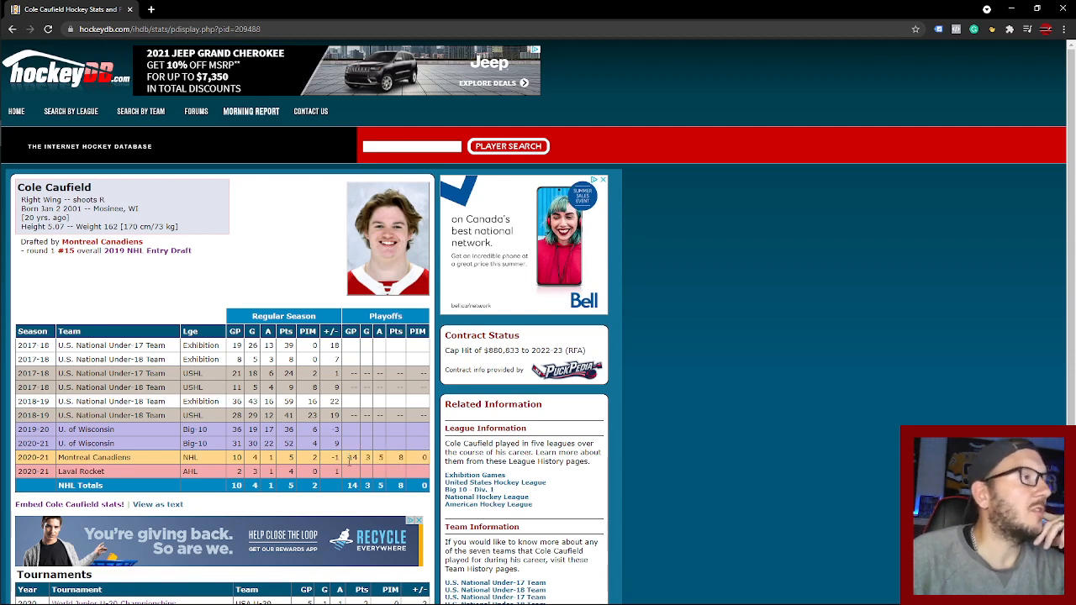
{"action": "left_click_drag", "start_coordinate": [349, 460], "coordinate": [424, 460]}
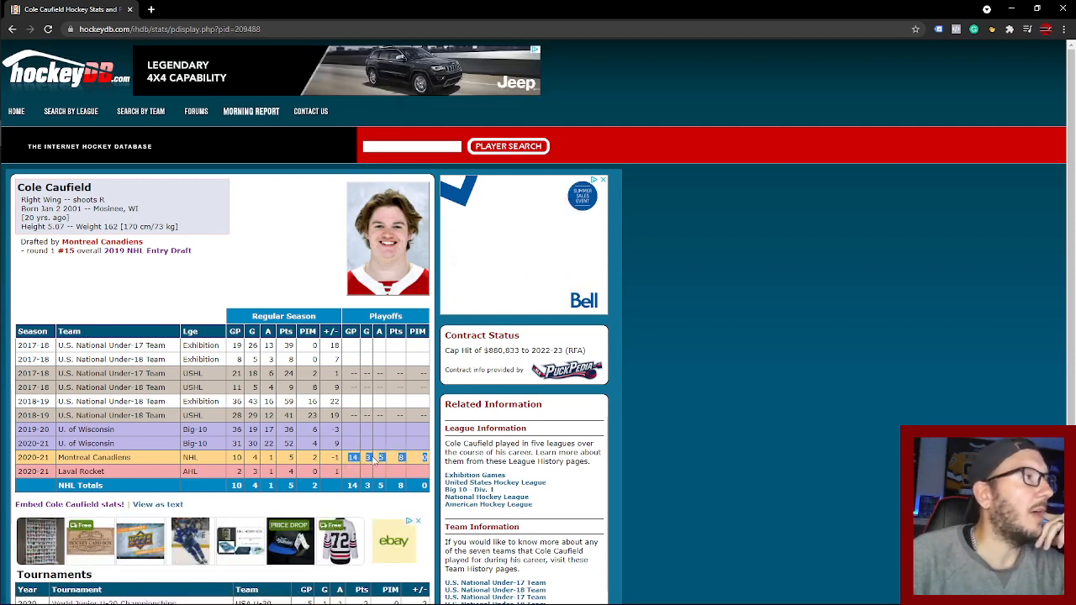
{"action": "left_click", "coordinate": [351, 457]}
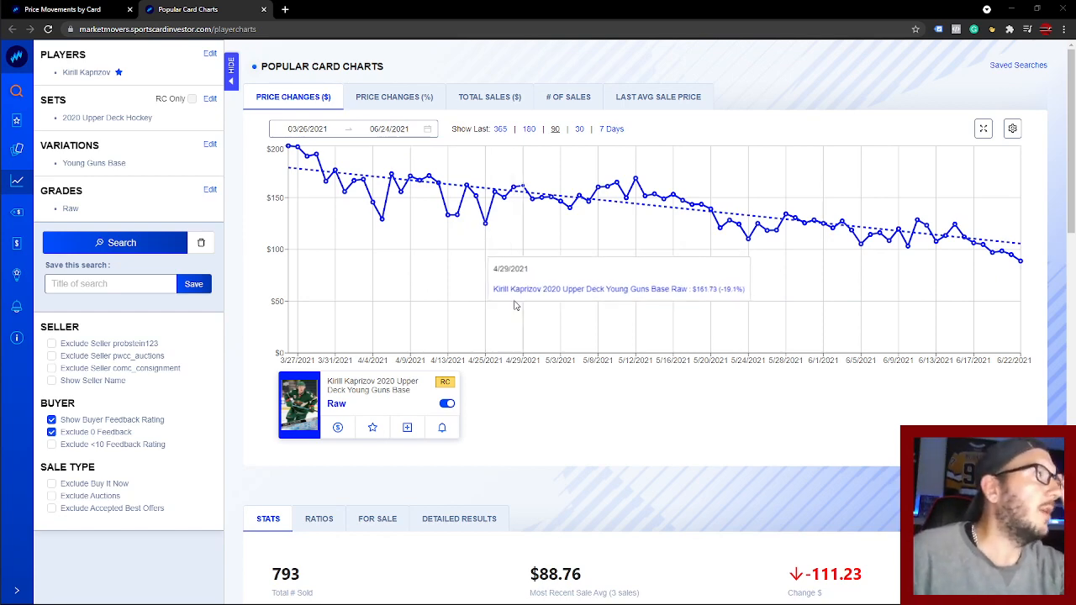
Step: Close Kaprizov's chart and open the chart for Jack Hughes' 2019 Young Guns Base PSA 10 card
{"action": "left_click", "coordinate": [264, 10]}
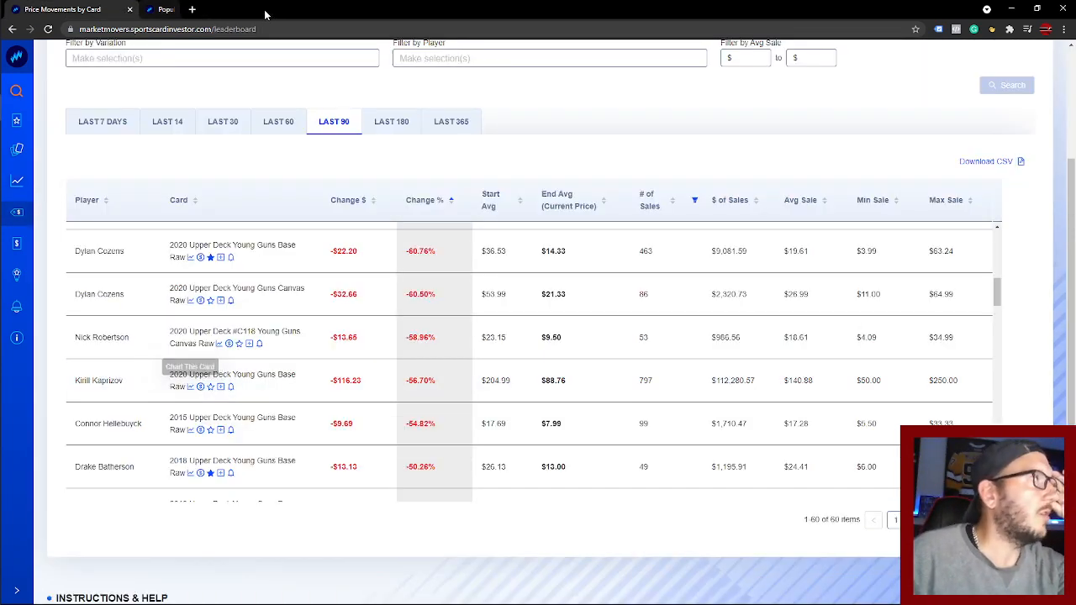
{"action": "scroll", "coordinate": [378, 319], "scroll_direction": "down", "scroll_amount": 3}
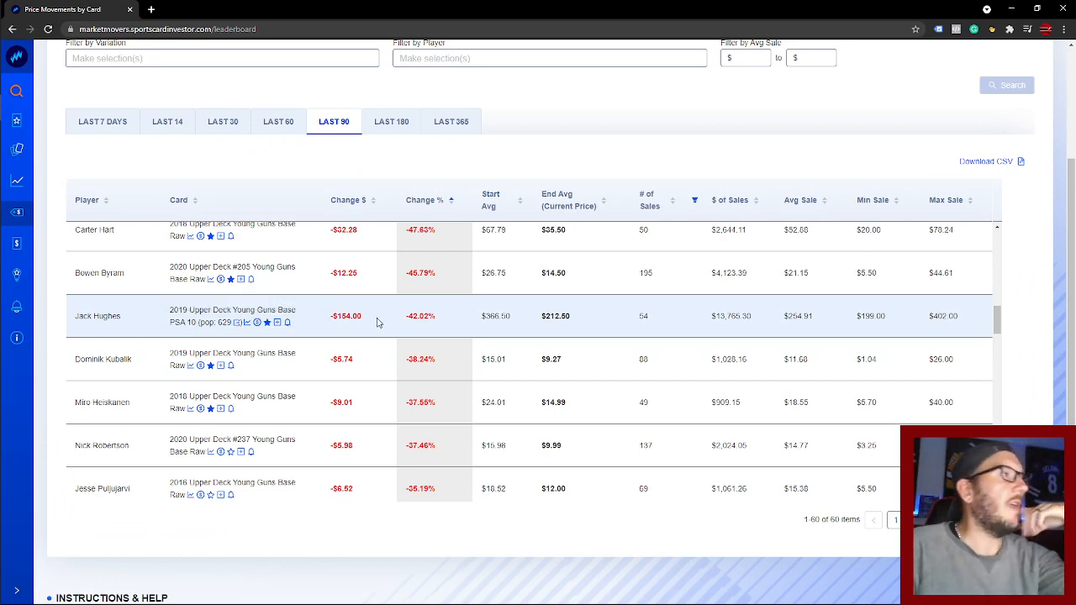
{"action": "left_click", "coordinate": [249, 326]}
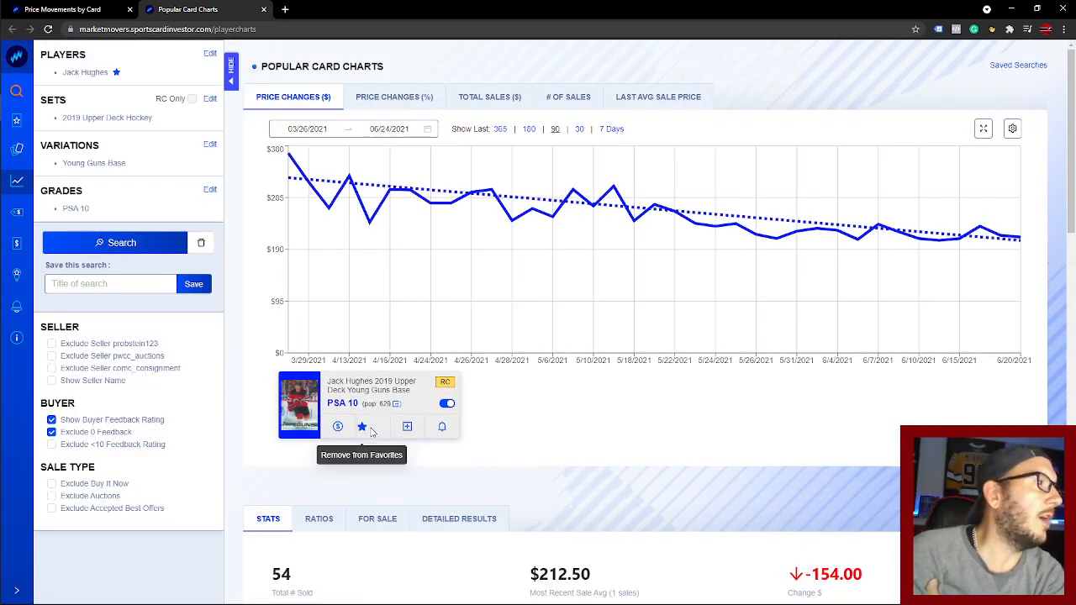
Step: Re-add Jack Hughes' PSA 10 card to favorites under the category Hockey Watch List and chart its last 365 days
{"action": "left_click", "coordinate": [364, 433]}
{"action": "left_click", "coordinate": [364, 433]}
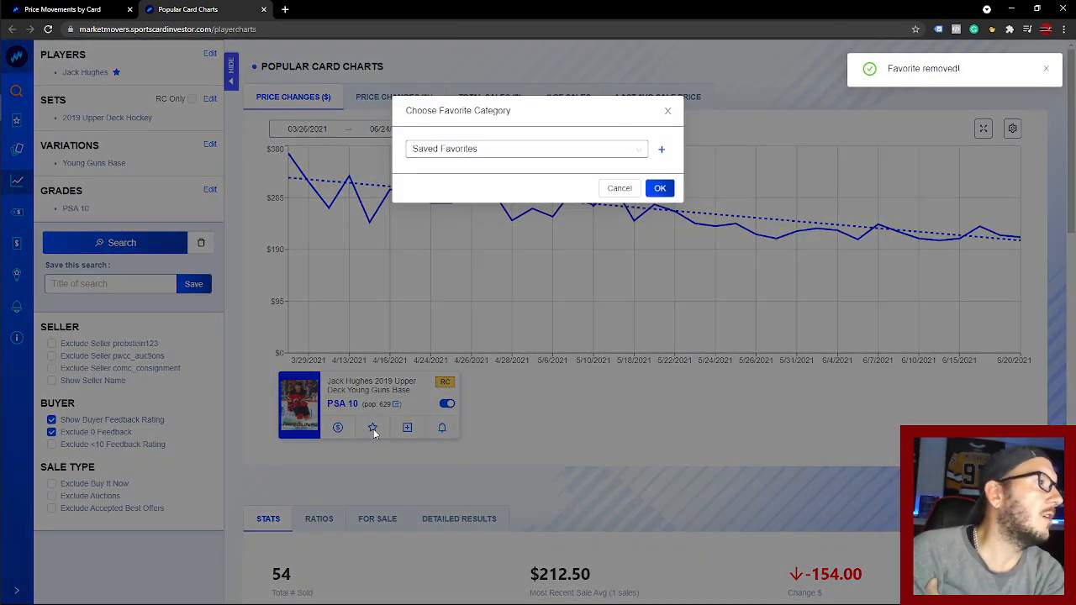
{"action": "left_click", "coordinate": [560, 148]}
{"action": "left_click", "coordinate": [462, 286]}
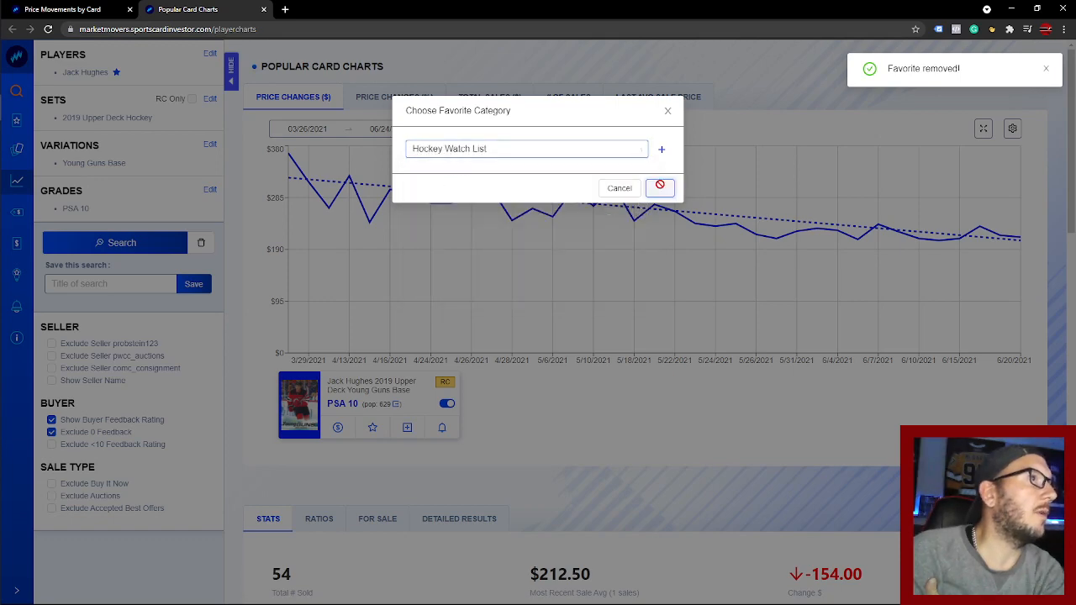
{"action": "left_click", "coordinate": [660, 187]}
{"action": "left_click", "coordinate": [500, 129]}
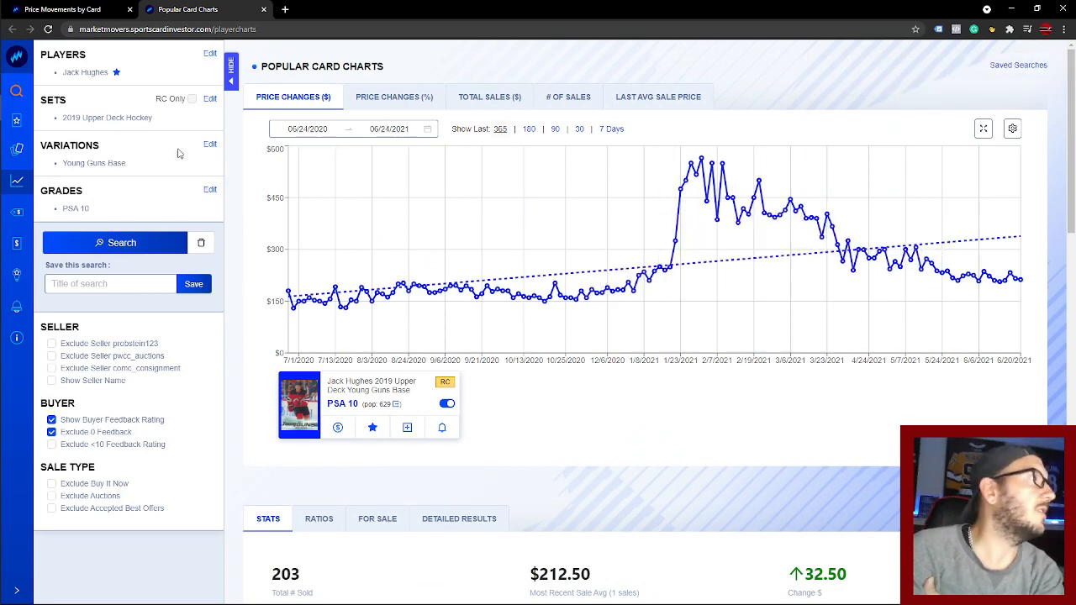
Step: Add the BGS 9.5 and Raw grades to the Jack Hughes search, run it, and chart the last 365 days
{"action": "left_click", "coordinate": [210, 191]}
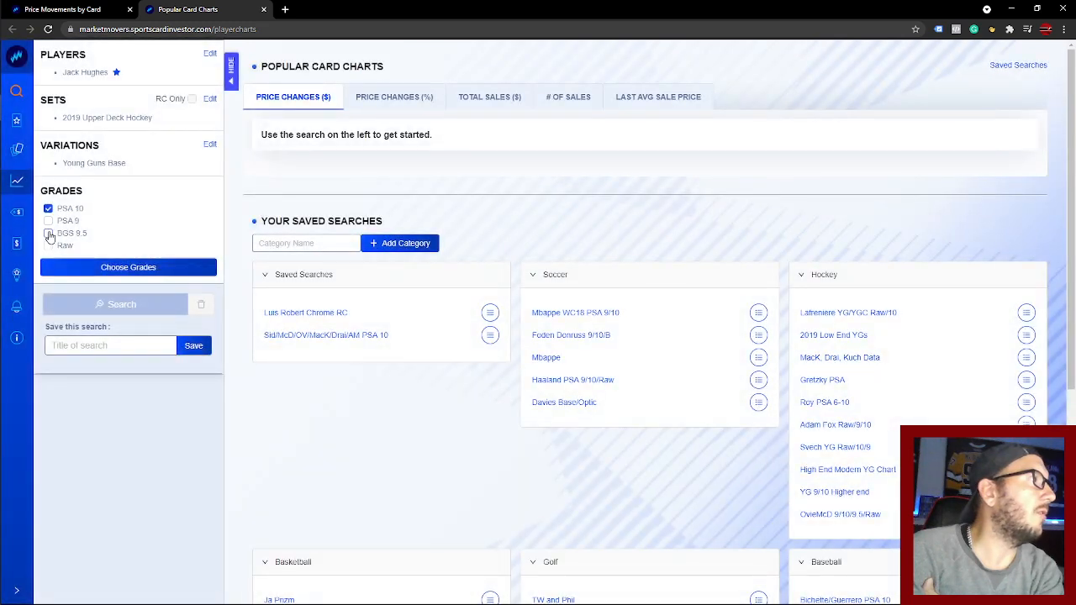
{"action": "left_click", "coordinate": [49, 246]}
{"action": "left_click", "coordinate": [125, 267]}
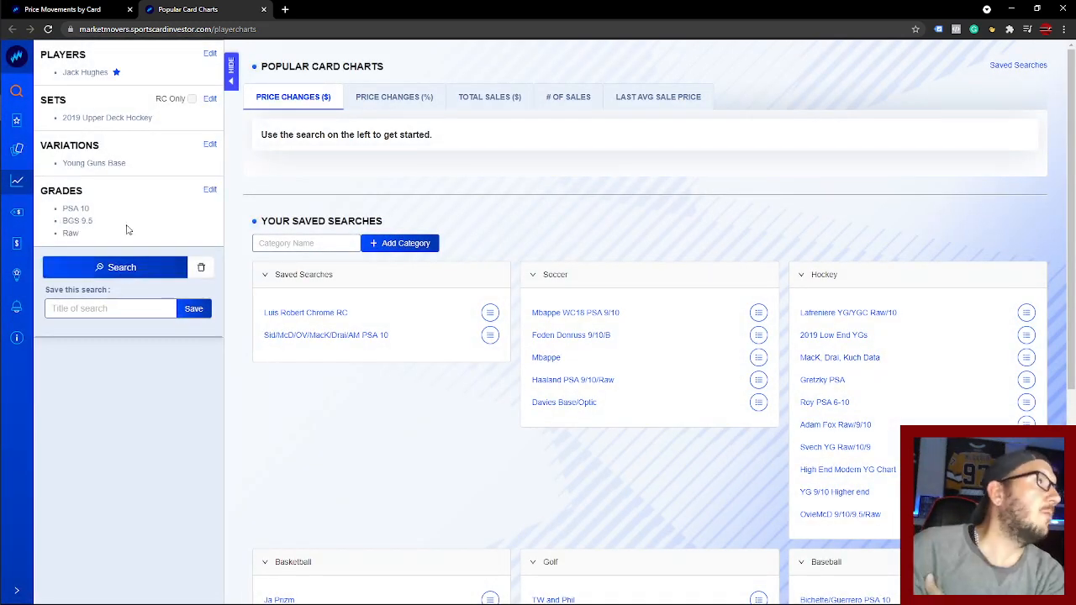
{"action": "left_click", "coordinate": [108, 267]}
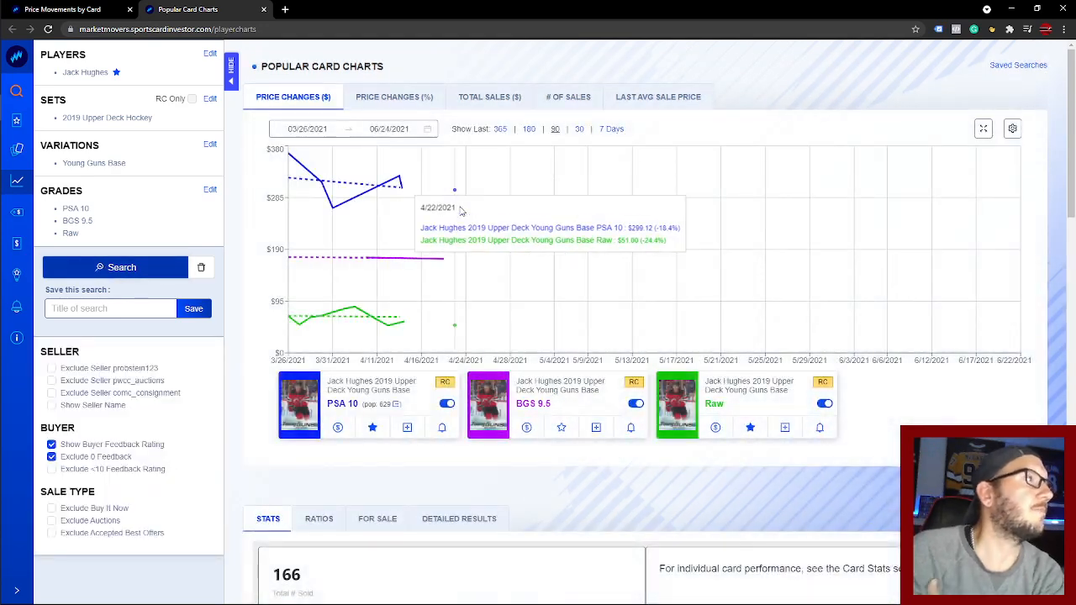
{"action": "left_click", "coordinate": [501, 130]}
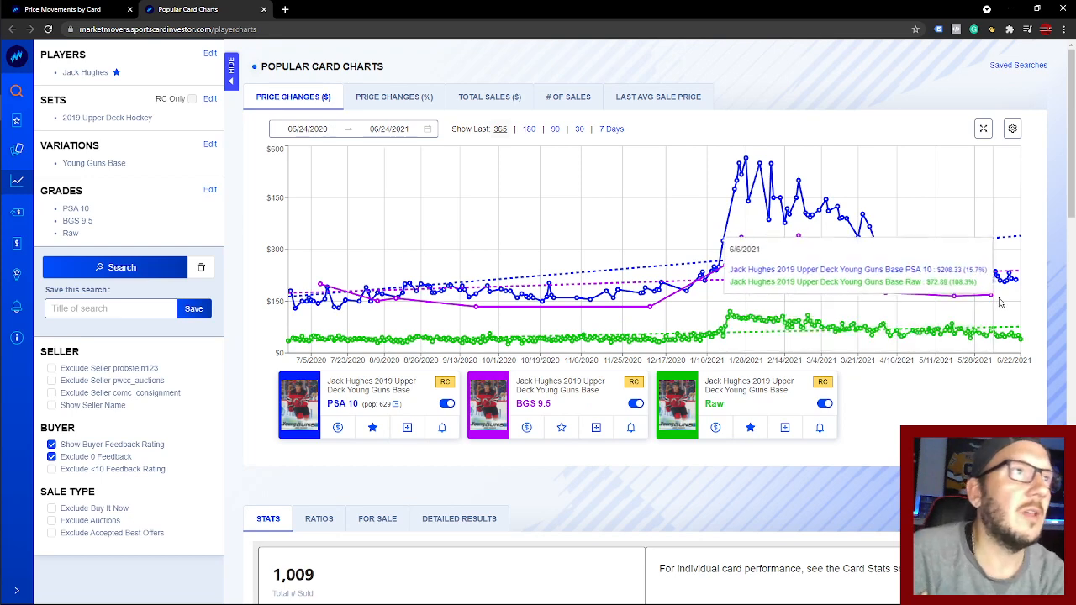
Step: Show the card ratios for Jack Hughes' grades by 30-day average and examine the BGS 9.5 to Raw ratio
{"action": "scroll", "coordinate": [706, 286], "scroll_direction": "down", "scroll_amount": 5}
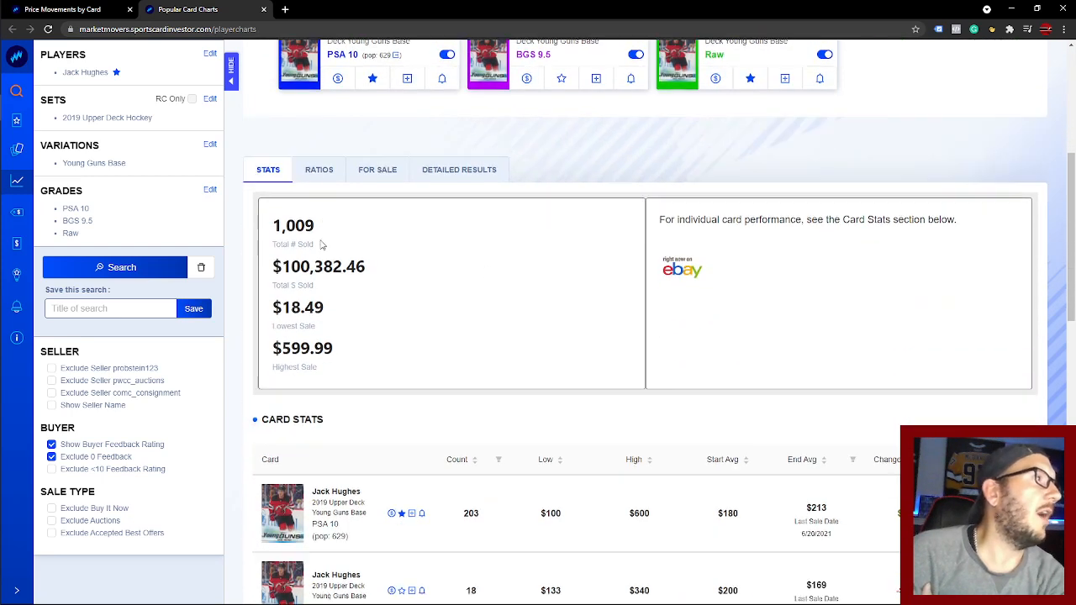
{"action": "left_click", "coordinate": [320, 146]}
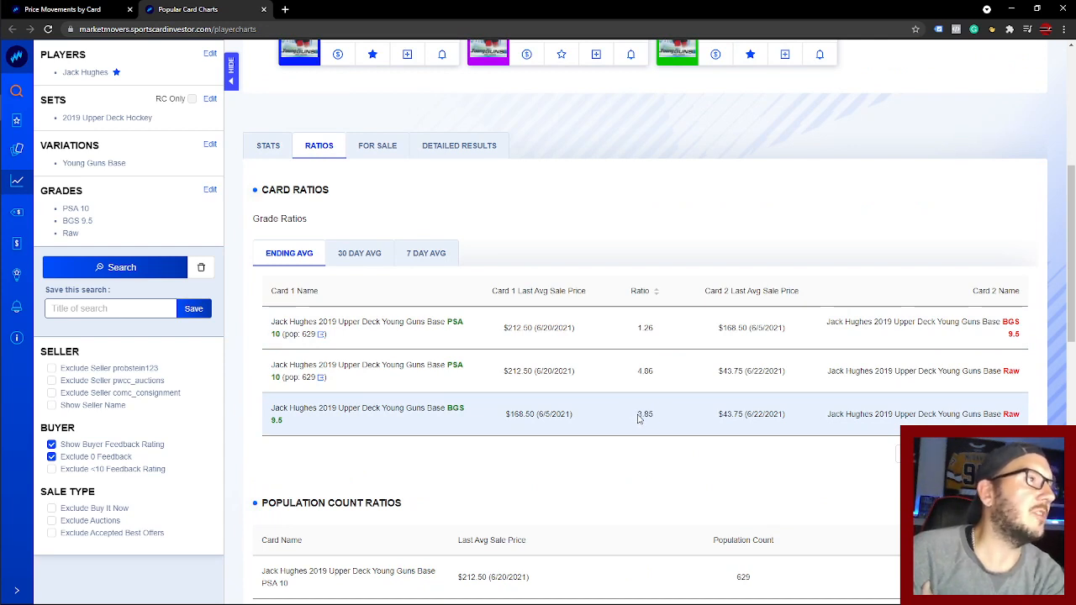
{"action": "left_click", "coordinate": [357, 254]}
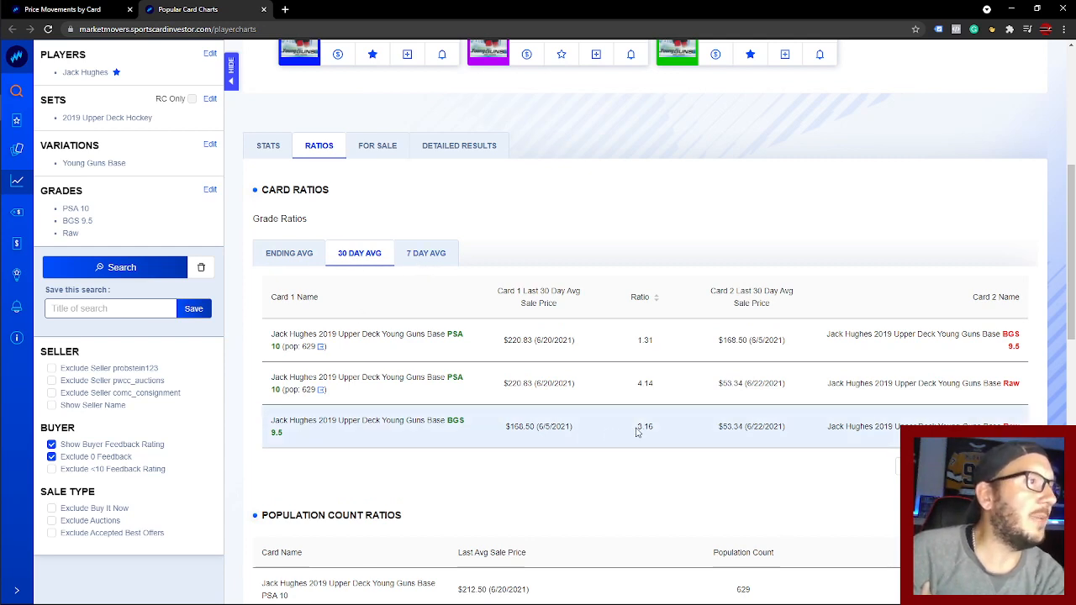
{"action": "left_click_drag", "start_coordinate": [639, 426], "coordinate": [690, 433]}
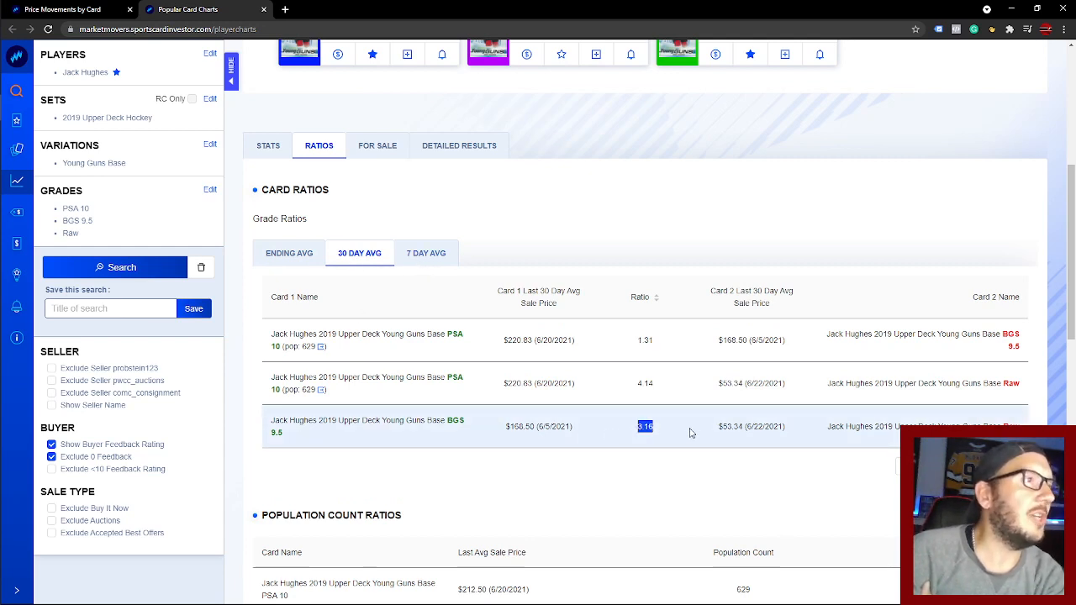
{"action": "left_click", "coordinate": [636, 428]}
{"action": "left_click_drag", "start_coordinate": [637, 427], "coordinate": [667, 432]}
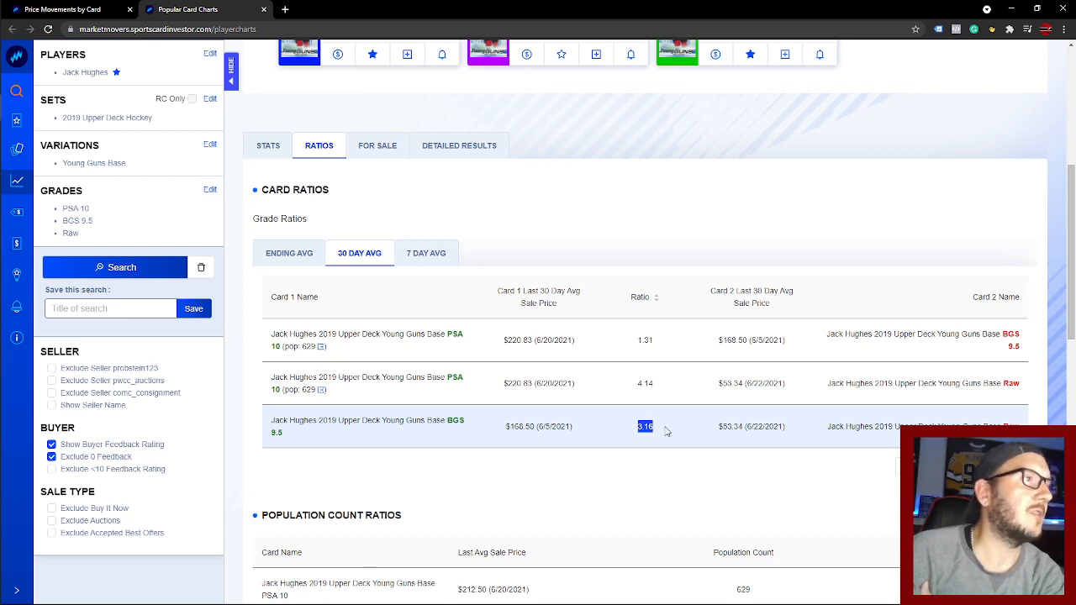
Step: Compare Jack Hughes' 30-day average ratios of PSA 10 to Raw and BGS 9.5 to Raw, and check them against the price chart
{"action": "left_click", "coordinate": [665, 432]}
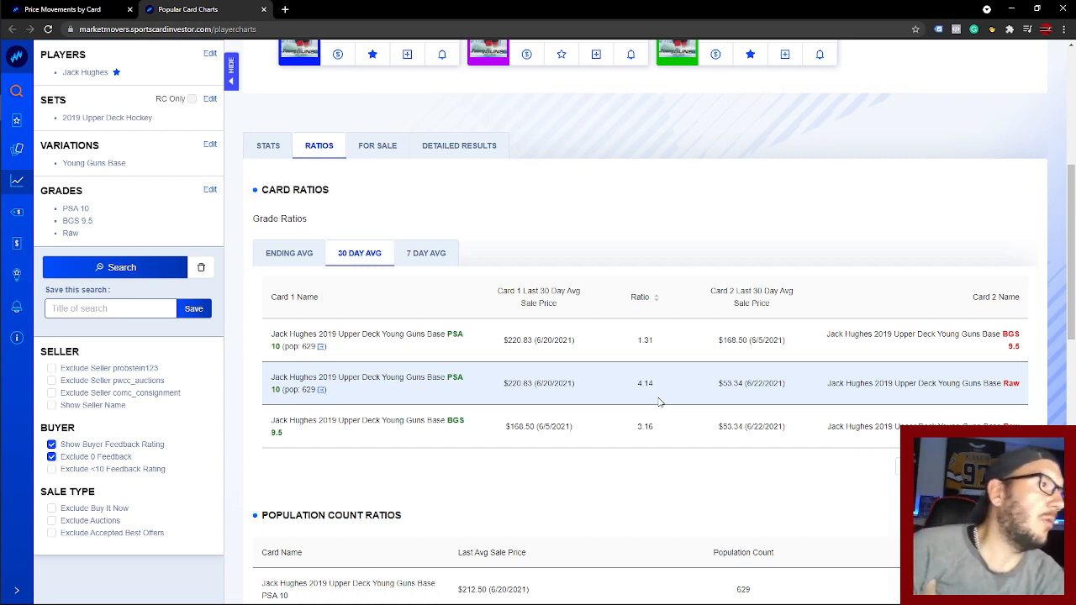
{"action": "left_click_drag", "start_coordinate": [638, 383], "coordinate": [664, 386]}
{"action": "left_click", "coordinate": [642, 384]}
{"action": "left_click", "coordinate": [660, 390]}
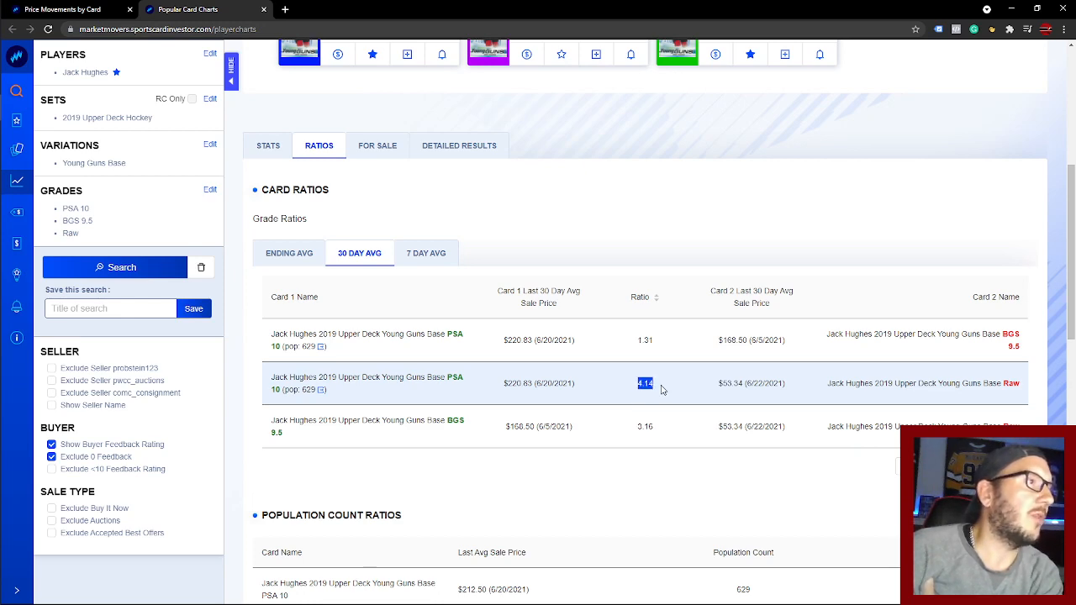
{"action": "left_click", "coordinate": [641, 427]}
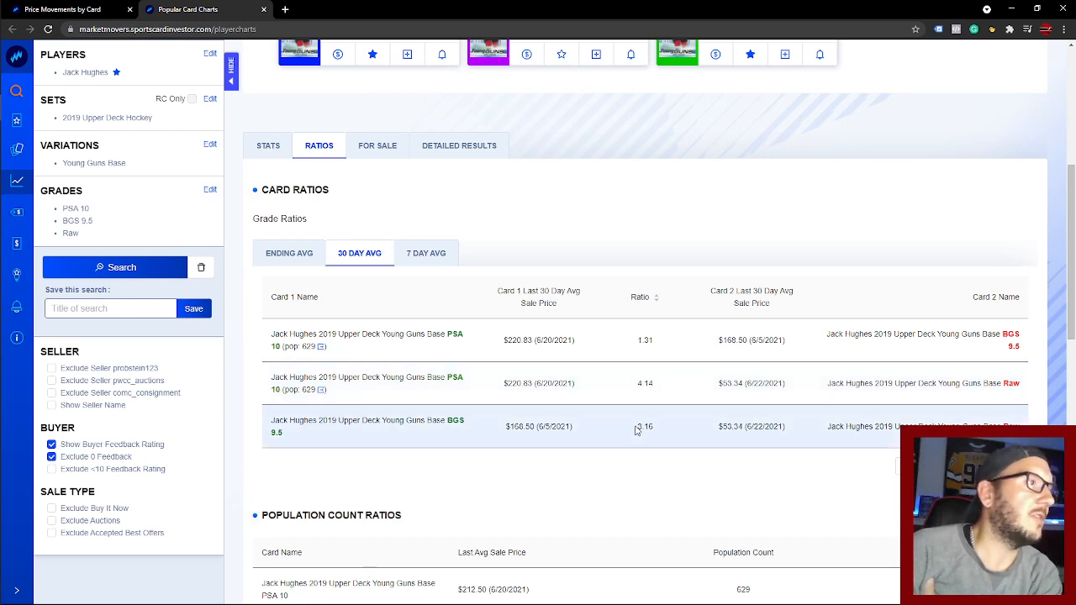
{"action": "scroll", "coordinate": [739, 267], "scroll_direction": "up", "scroll_amount": 3}
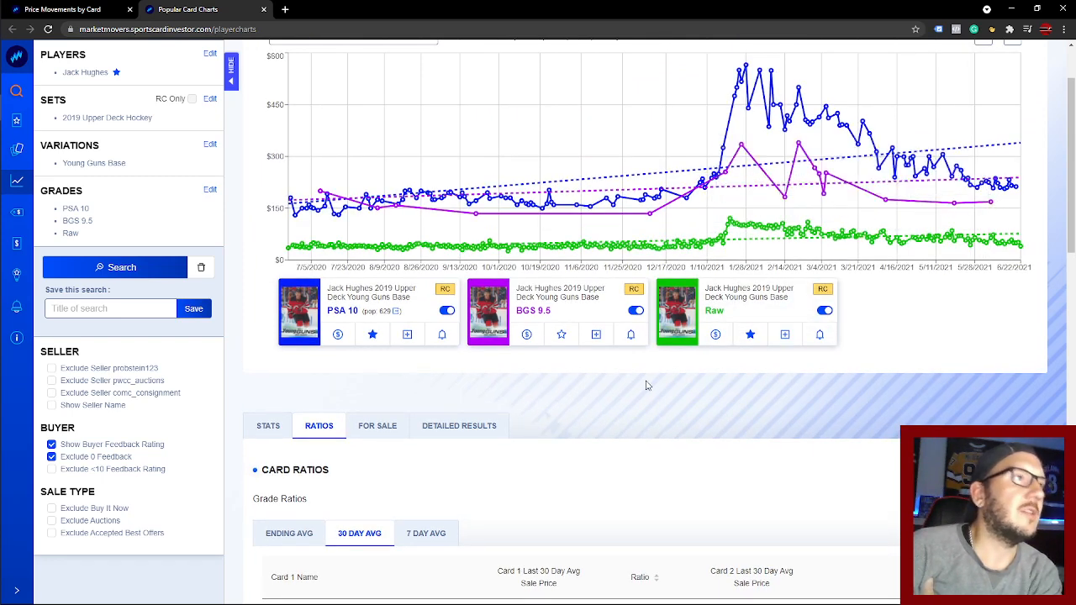
{"action": "scroll", "coordinate": [639, 391], "scroll_direction": "down", "scroll_amount": 3}
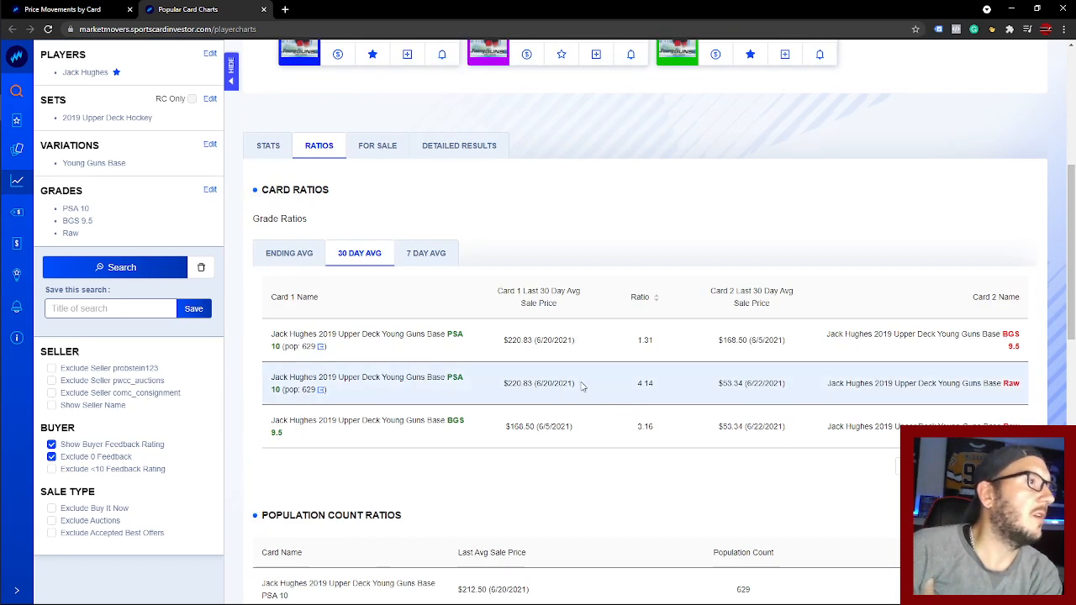
{"action": "scroll", "coordinate": [592, 387], "scroll_direction": "down", "scroll_amount": 1}
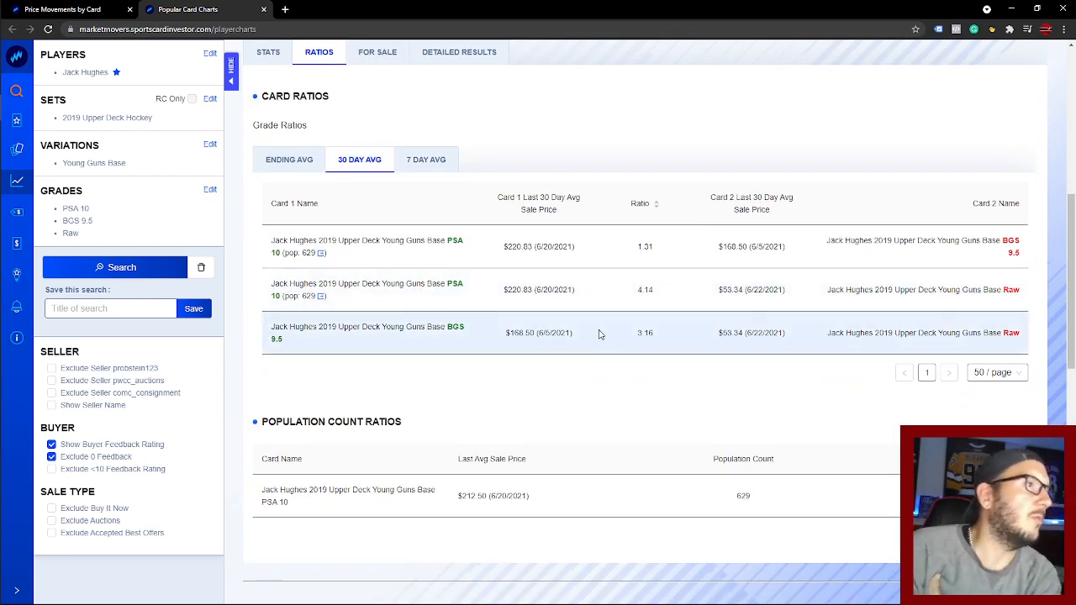
{"action": "scroll", "coordinate": [483, 240], "scroll_direction": "up", "scroll_amount": 2}
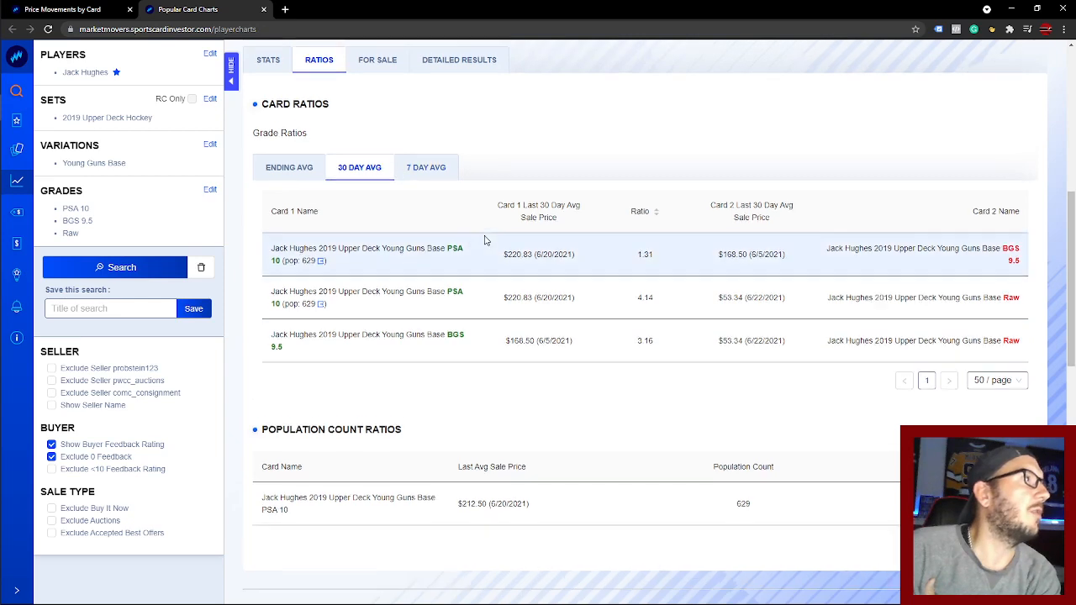
Step: Show the detailed completed sales for Jack Hughes' card and collapse the PSA 10 results to reach the BGS 9.5 sales
{"action": "left_click", "coordinate": [373, 240]}
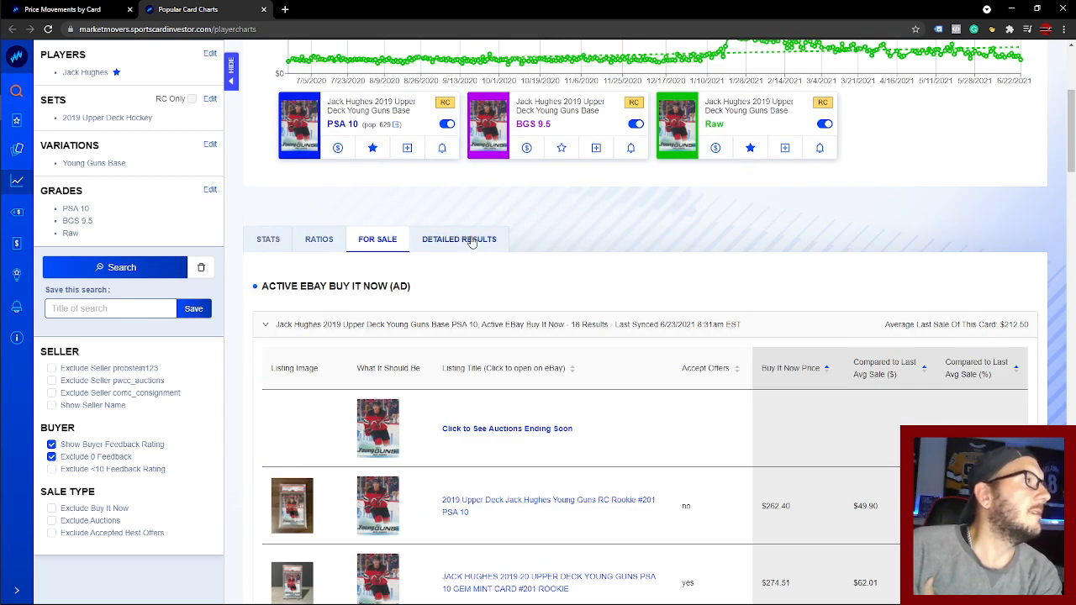
{"action": "left_click", "coordinate": [471, 243]}
{"action": "scroll", "coordinate": [505, 286], "scroll_direction": "down", "scroll_amount": 3}
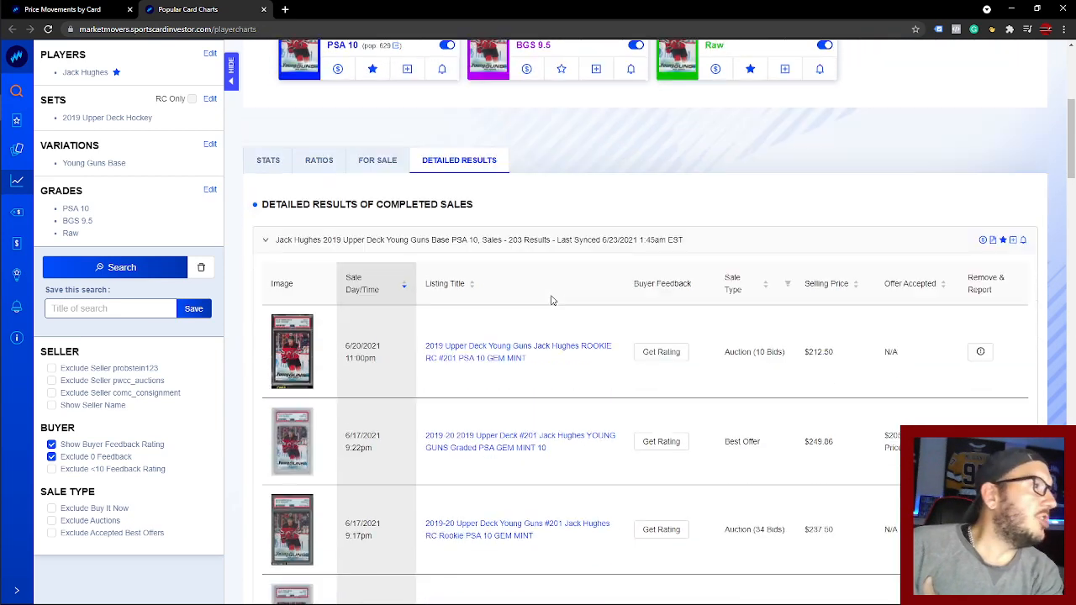
{"action": "scroll", "coordinate": [497, 238], "scroll_direction": "up", "scroll_amount": 3}
{"action": "left_click", "coordinate": [265, 318]}
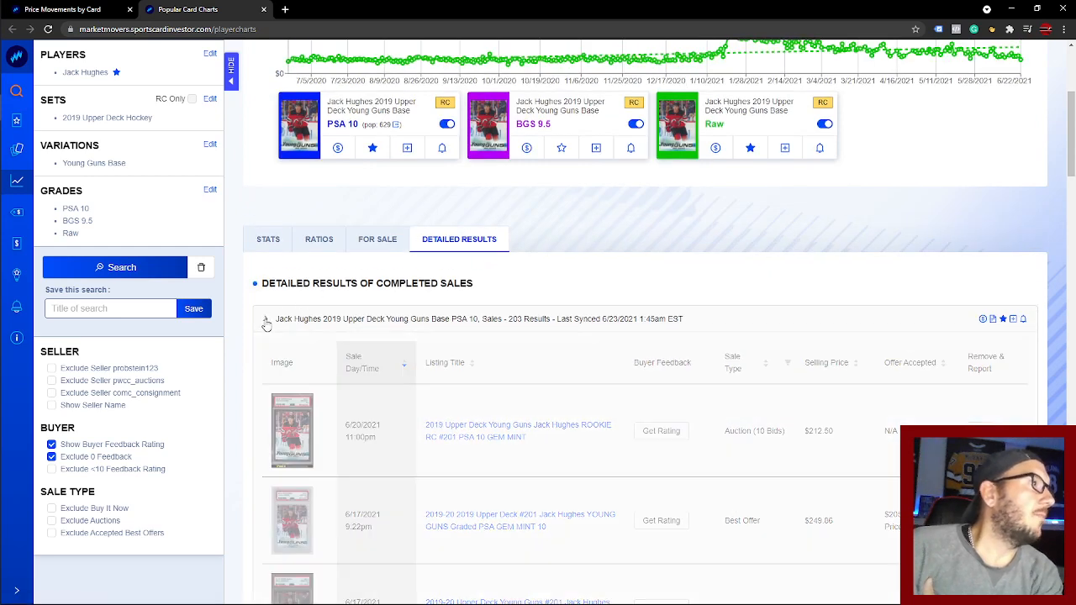
{"action": "scroll", "coordinate": [430, 359], "scroll_direction": "down", "scroll_amount": 3}
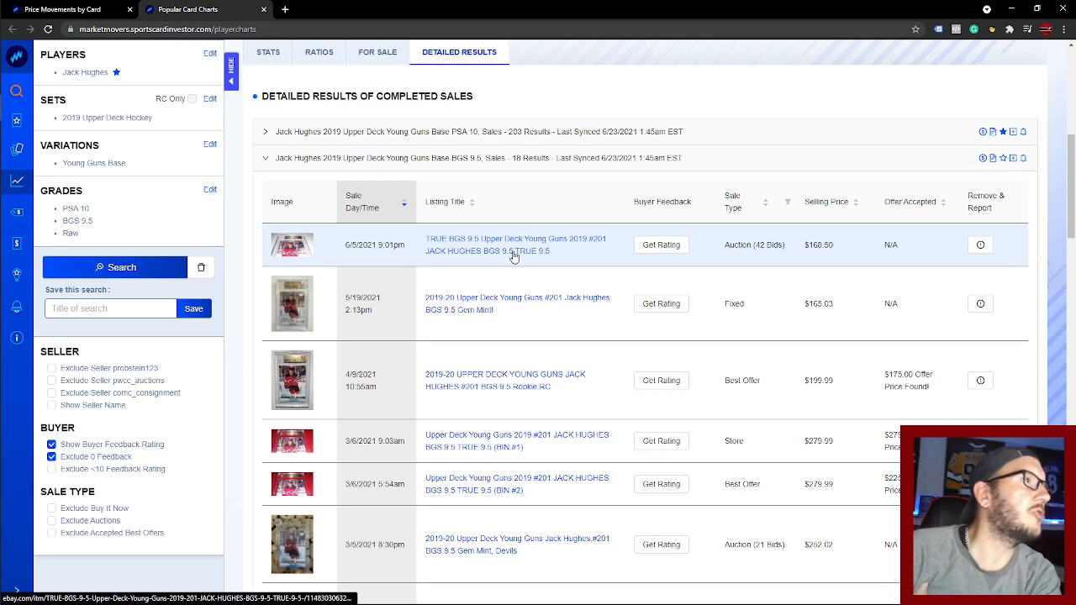
Step: View the original eBay listing of the 6/5/2021 Jack Hughes BGS 9.5 sale, examine its photo and sale details, and close it
{"action": "left_click", "coordinate": [289, 246]}
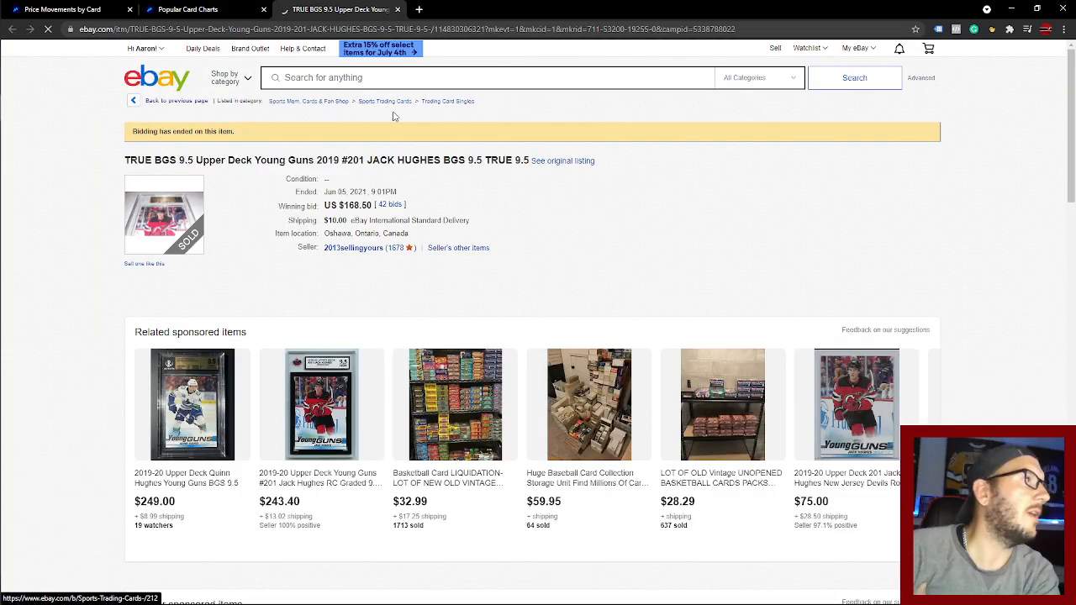
{"action": "scroll", "coordinate": [496, 148], "scroll_direction": "down", "scroll_amount": 2}
{"action": "scroll", "coordinate": [496, 148], "scroll_direction": "down", "scroll_amount": 15}
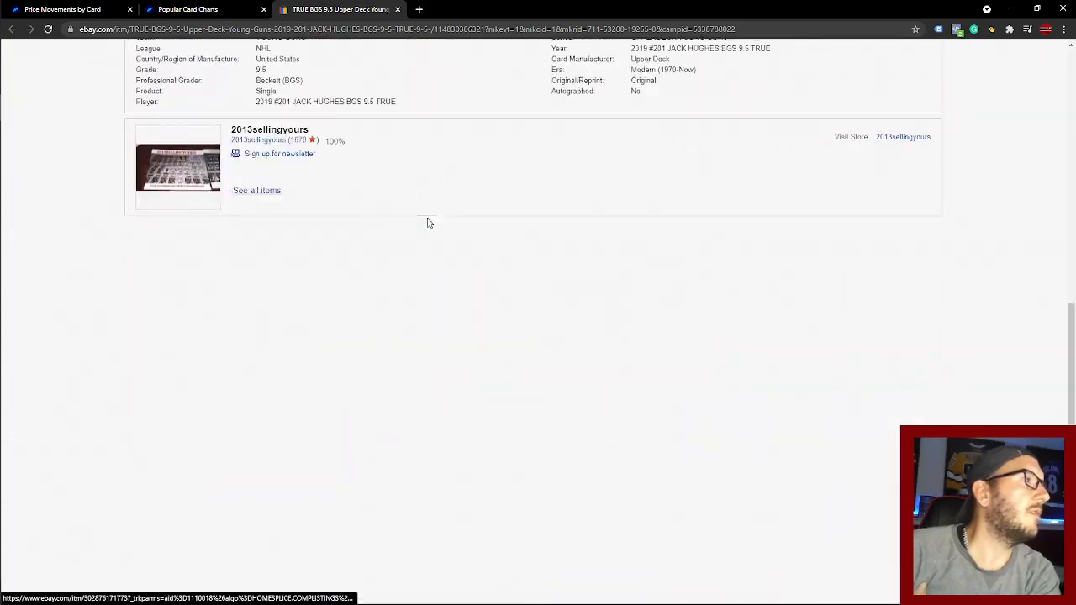
{"action": "scroll", "coordinate": [436, 211], "scroll_direction": "up", "scroll_amount": 15}
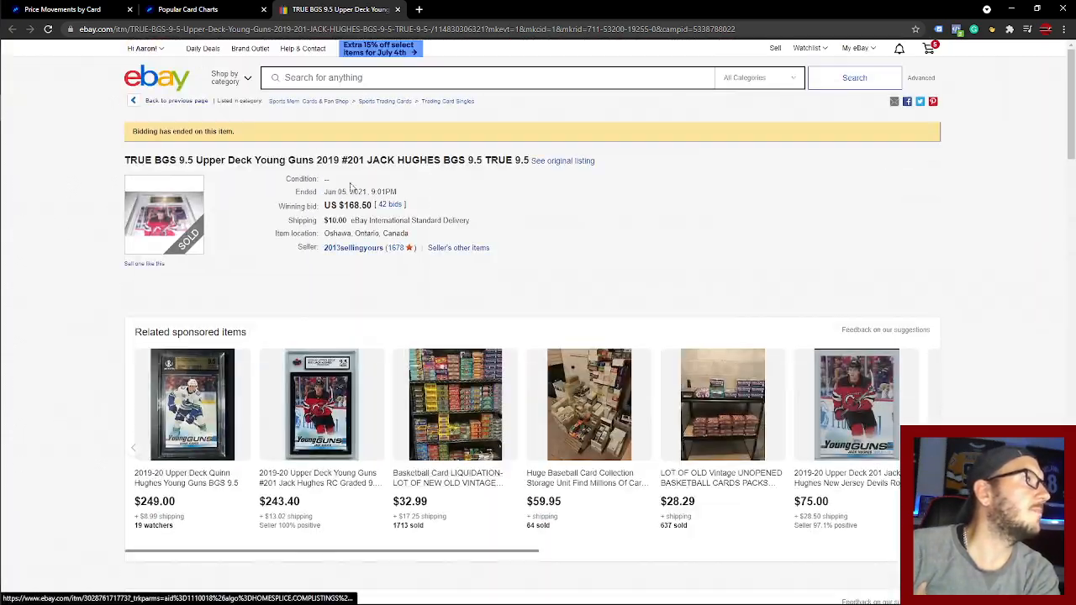
{"action": "left_click", "coordinate": [169, 217]}
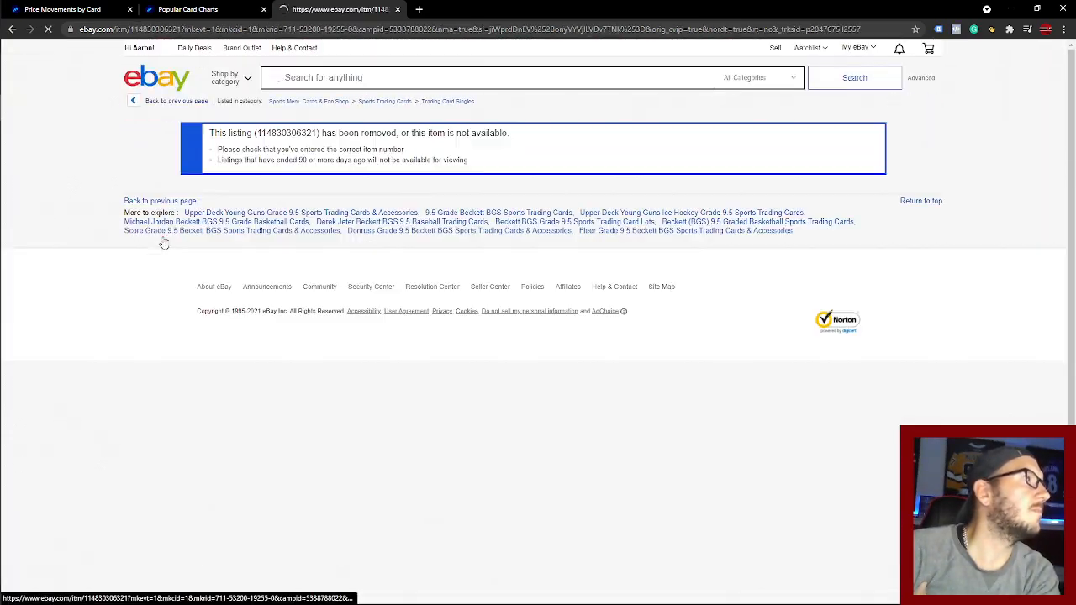
{"action": "key", "text": "alt+Left"}
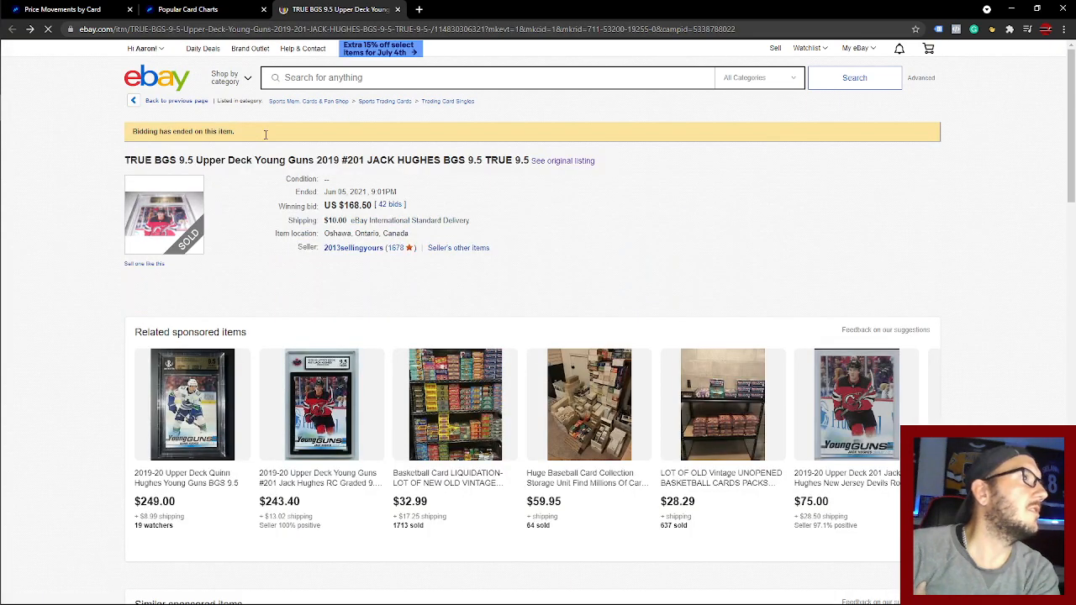
{"action": "left_click", "coordinate": [562, 159]}
{"action": "scroll", "coordinate": [360, 221], "scroll_direction": "down", "scroll_amount": 10}
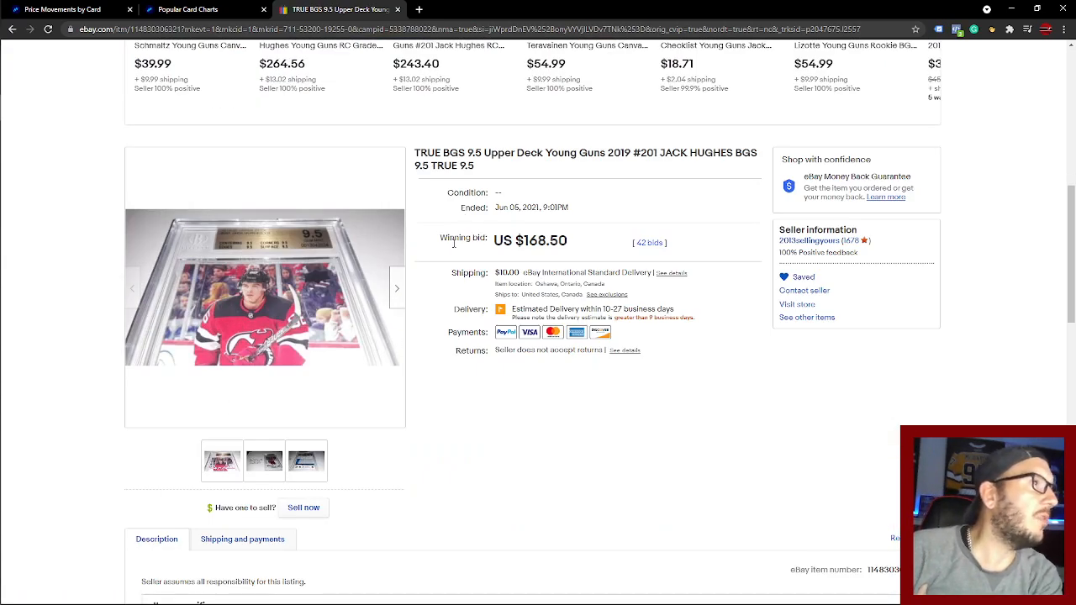
{"action": "scroll", "coordinate": [454, 242], "scroll_direction": "down", "scroll_amount": 3}
{"action": "scroll", "coordinate": [449, 247], "scroll_direction": "up", "scroll_amount": 5}
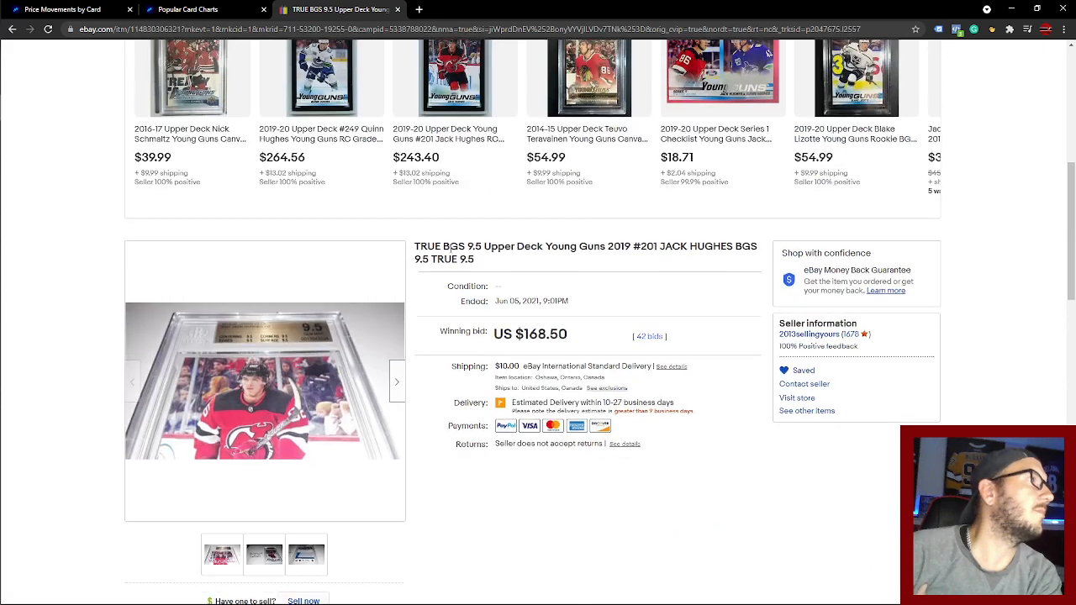
{"action": "left_click", "coordinate": [396, 10]}
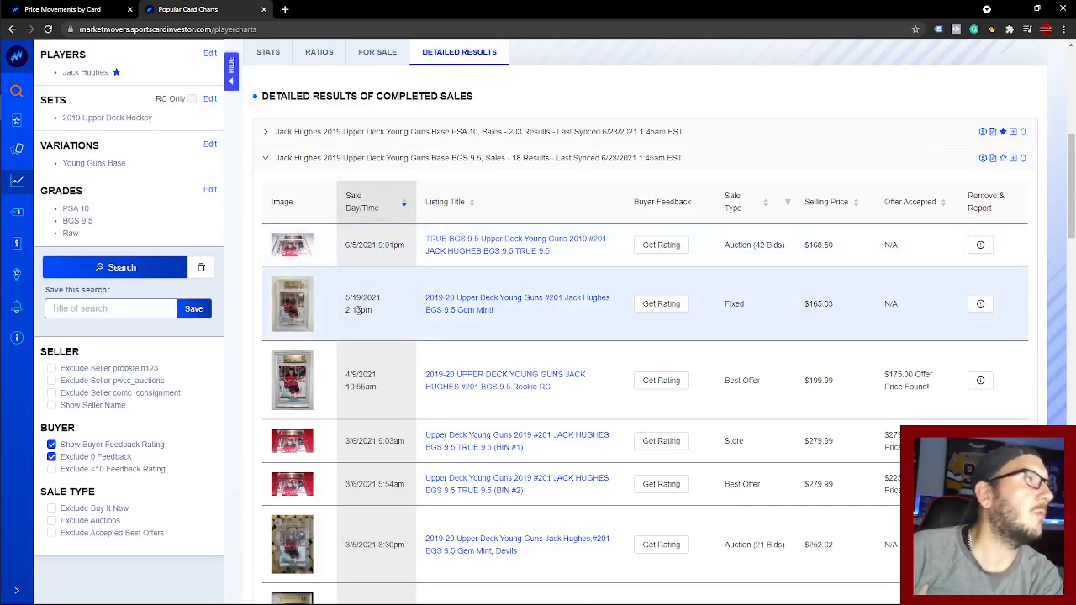
Step: View the original eBay listing of the 5/19/2021 BGS 9.5 sale, inspect the enlarged card photo, and return to the completed BGS 9.5 sales
{"action": "left_click", "coordinate": [459, 302]}
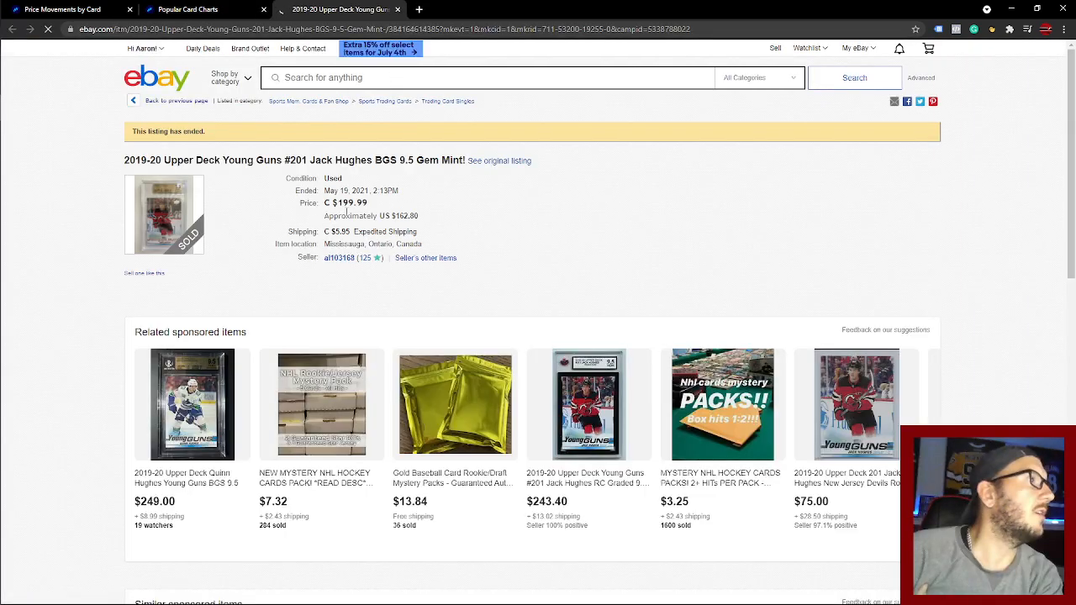
{"action": "left_click", "coordinate": [496, 161]}
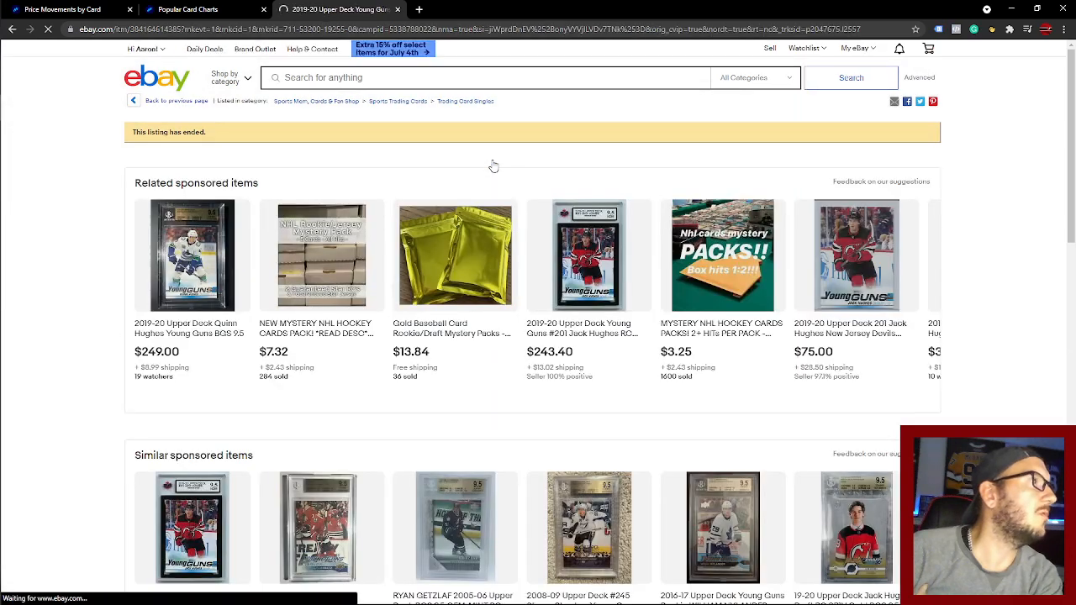
{"action": "scroll", "coordinate": [303, 177], "scroll_direction": "down", "scroll_amount": 5}
{"action": "mouse_move", "coordinate": [252, 412]}
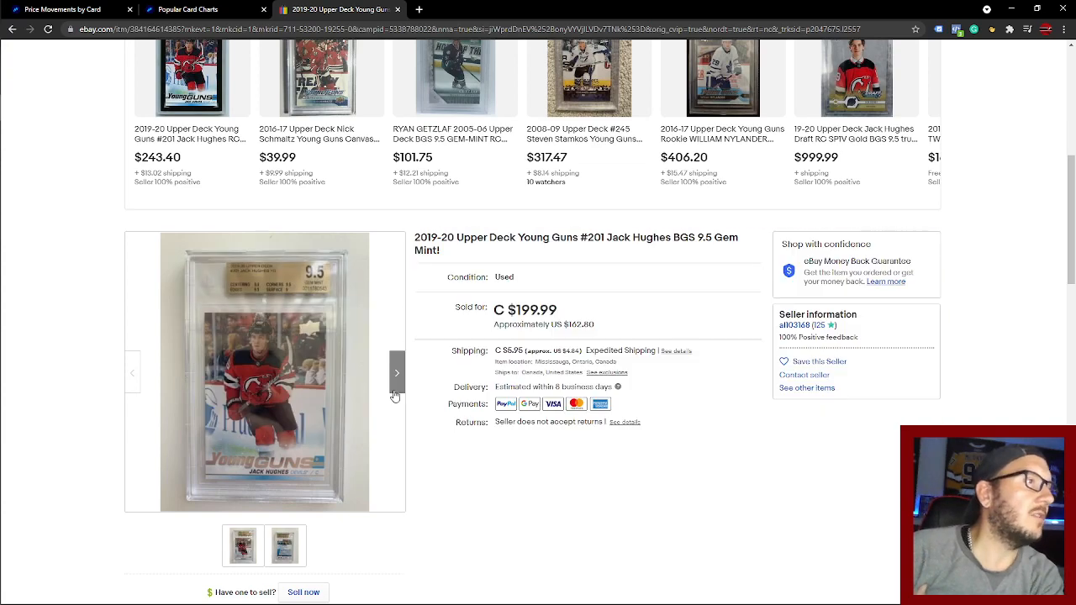
{"action": "mouse_move", "coordinate": [277, 337]}
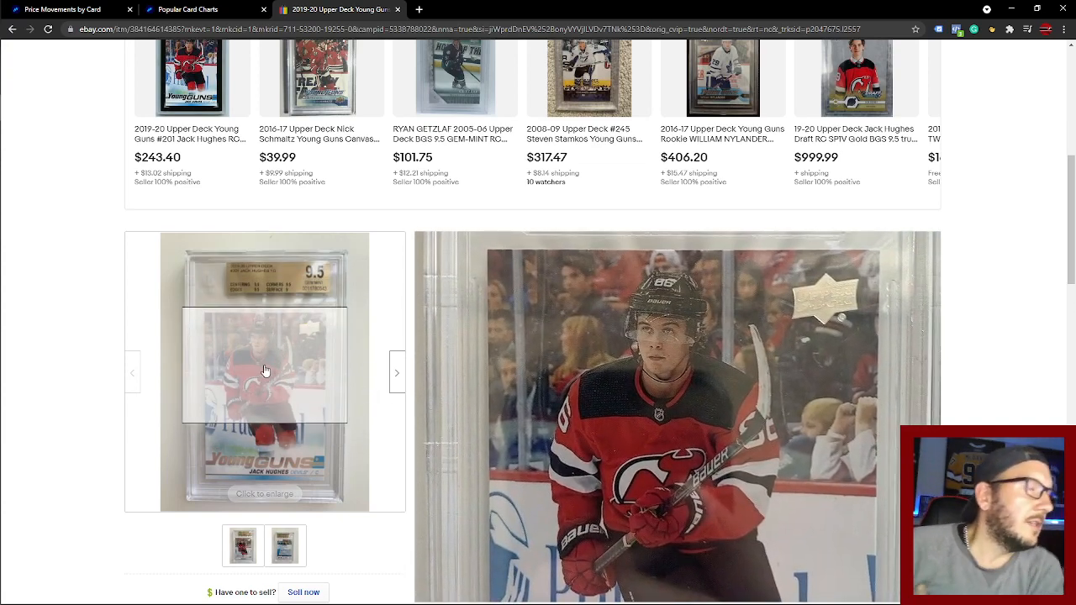
{"action": "scroll", "coordinate": [264, 371], "scroll_direction": "down", "scroll_amount": 1}
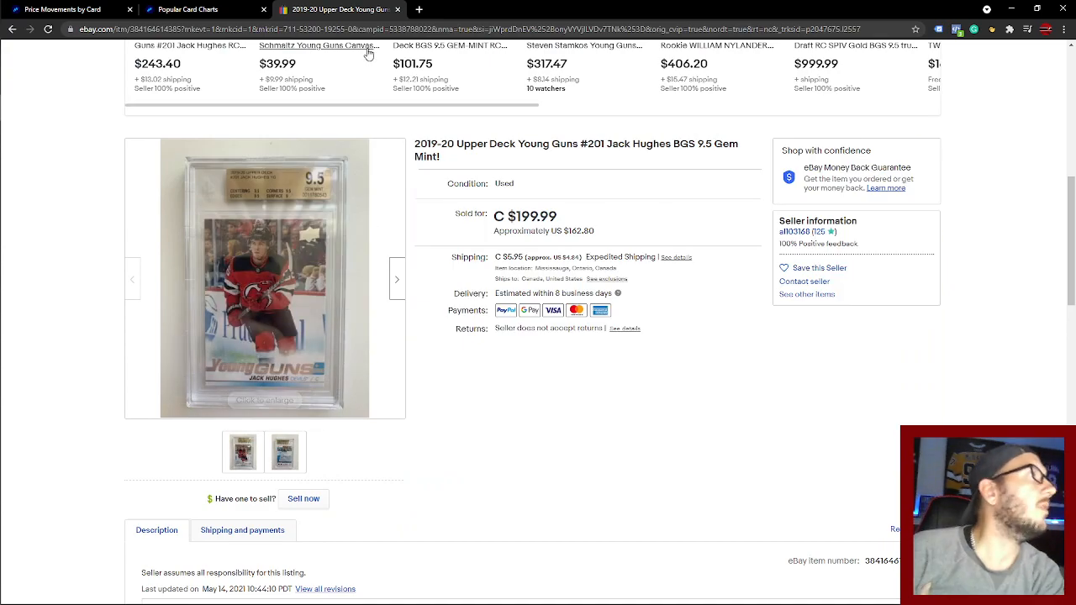
{"action": "left_click", "coordinate": [397, 9]}
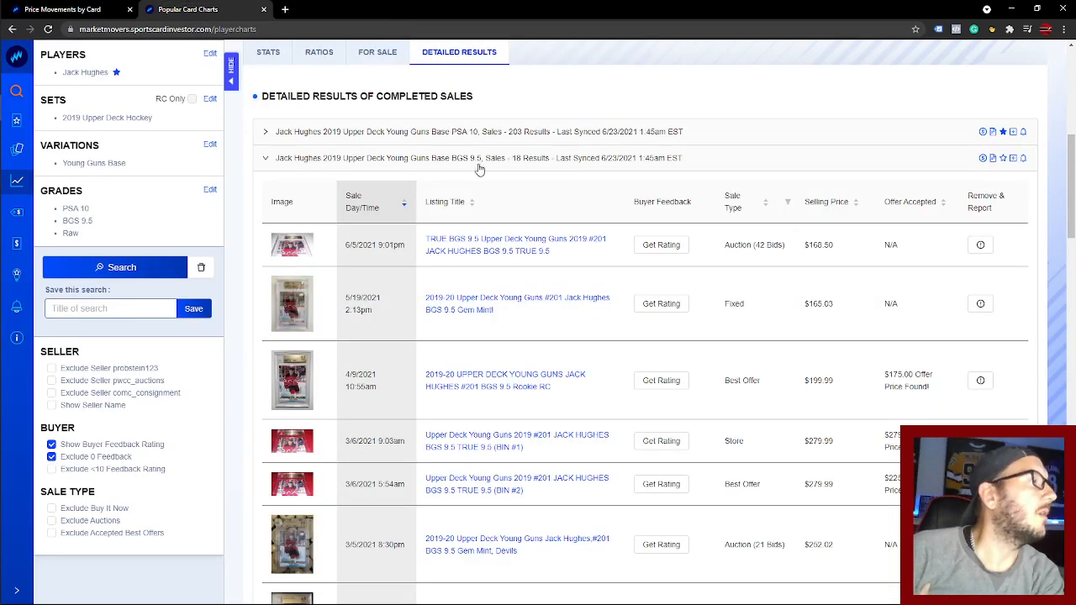
{"action": "scroll", "coordinate": [481, 228], "scroll_direction": "down", "scroll_amount": 1}
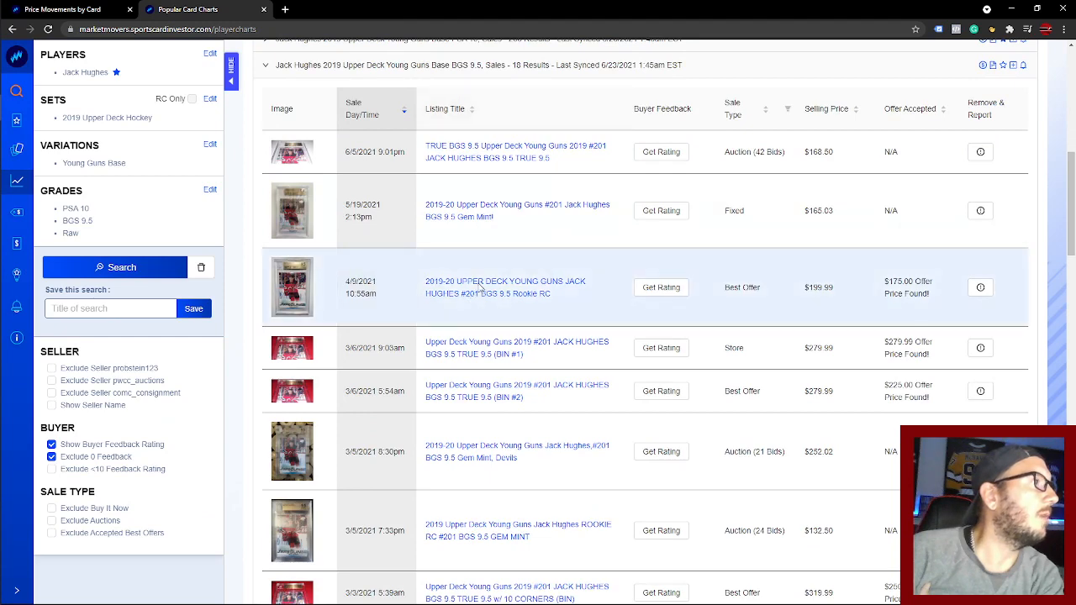
{"action": "scroll", "coordinate": [487, 252], "scroll_direction": "up", "scroll_amount": 1}
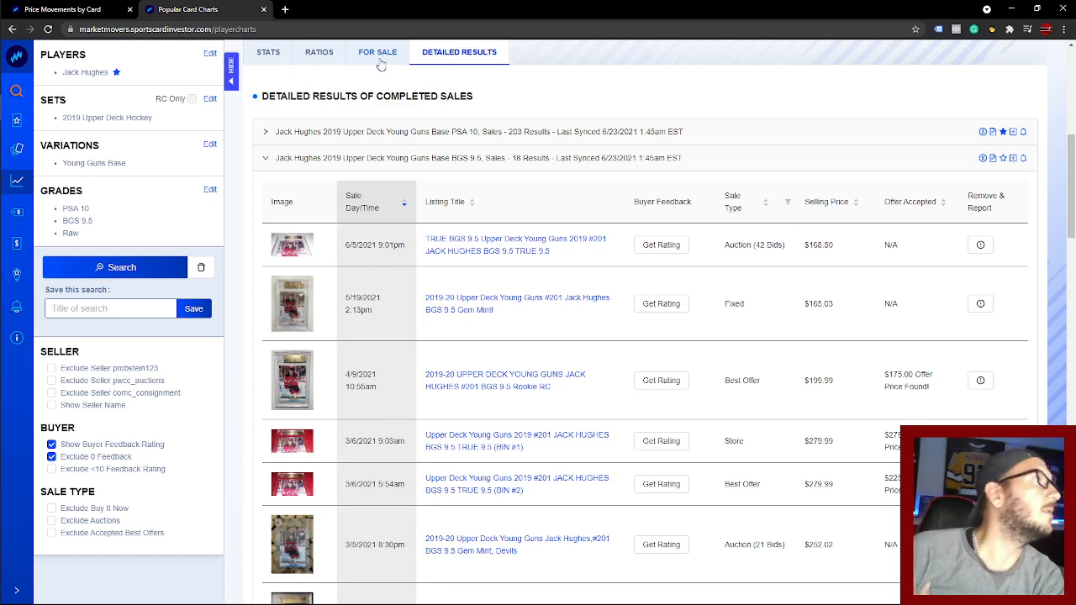
Step: Return to the last-90-days price movements list and open the chart for Nico Hischier's 2017 Young Guns Base Raw card
{"action": "left_click", "coordinate": [82, 13]}
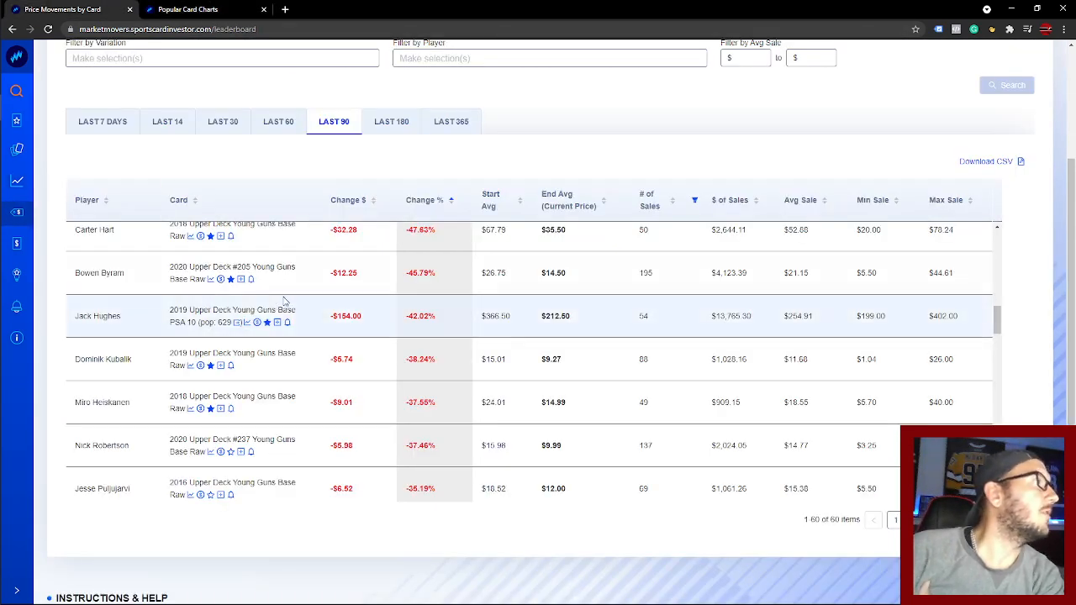
{"action": "scroll", "coordinate": [374, 292], "scroll_direction": "down", "scroll_amount": 1}
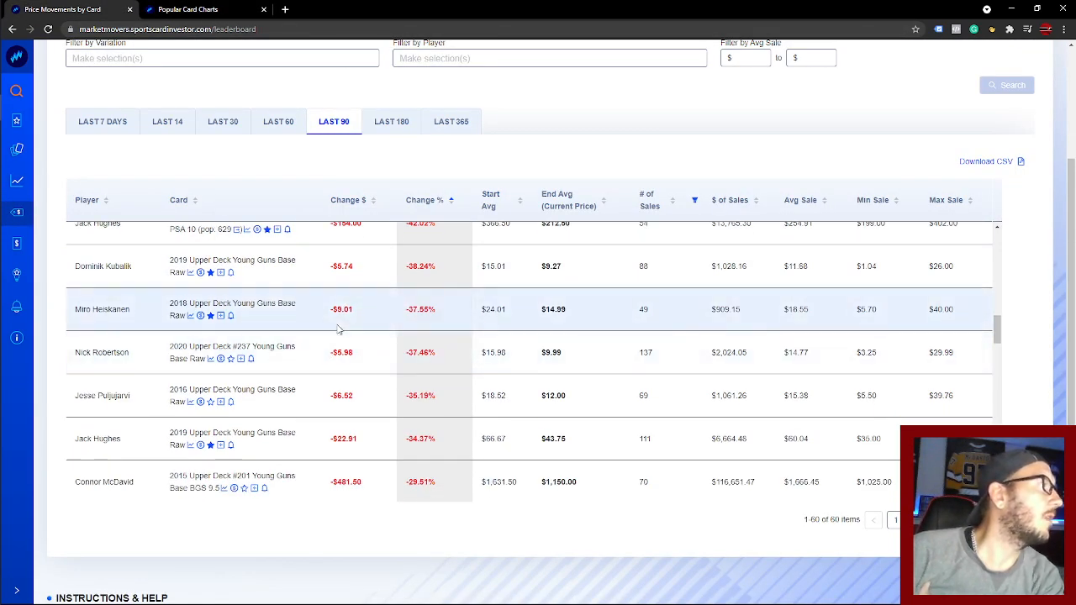
{"action": "scroll", "coordinate": [336, 330], "scroll_direction": "down", "scroll_amount": 1}
{"action": "scroll", "coordinate": [339, 330], "scroll_direction": "down", "scroll_amount": 1}
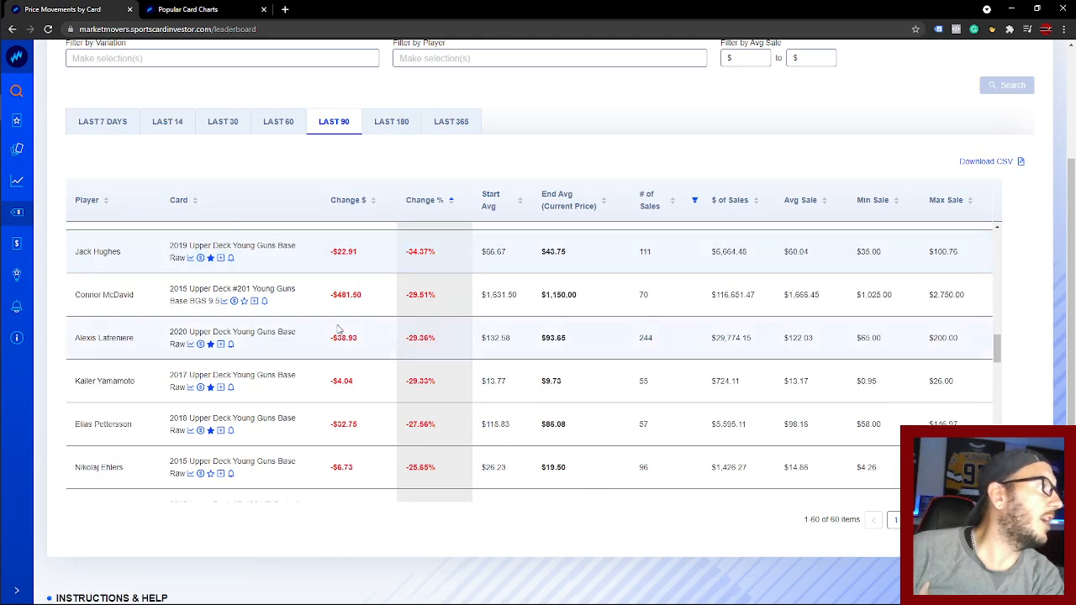
{"action": "scroll", "coordinate": [339, 329], "scroll_direction": "down", "scroll_amount": 1}
{"action": "scroll", "coordinate": [339, 330], "scroll_direction": "down", "scroll_amount": 1}
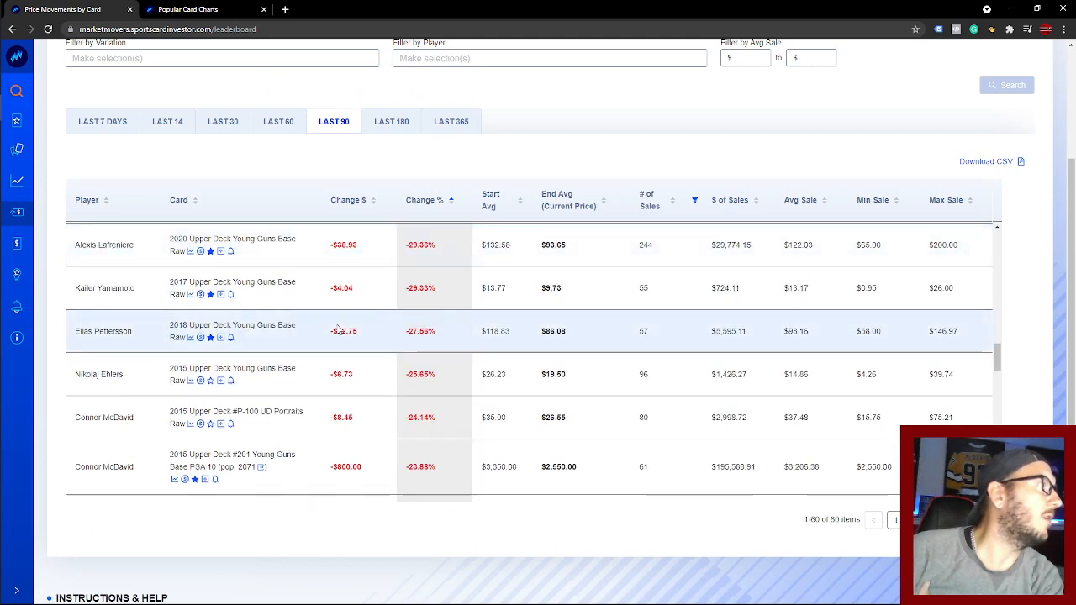
{"action": "scroll", "coordinate": [205, 340], "scroll_direction": "down", "scroll_amount": 1}
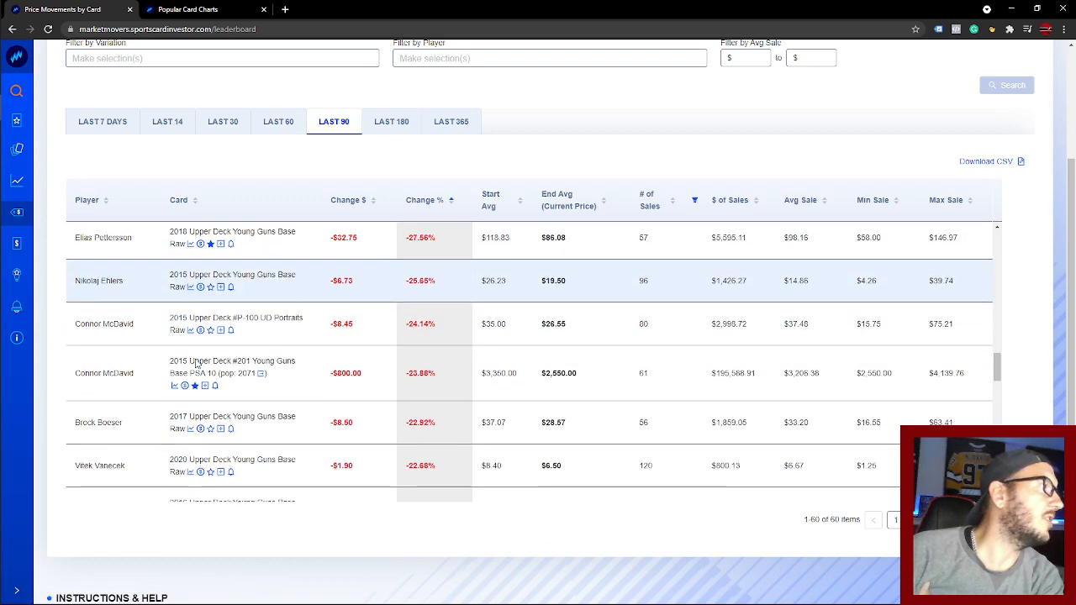
{"action": "scroll", "coordinate": [219, 353], "scroll_direction": "down", "scroll_amount": 2}
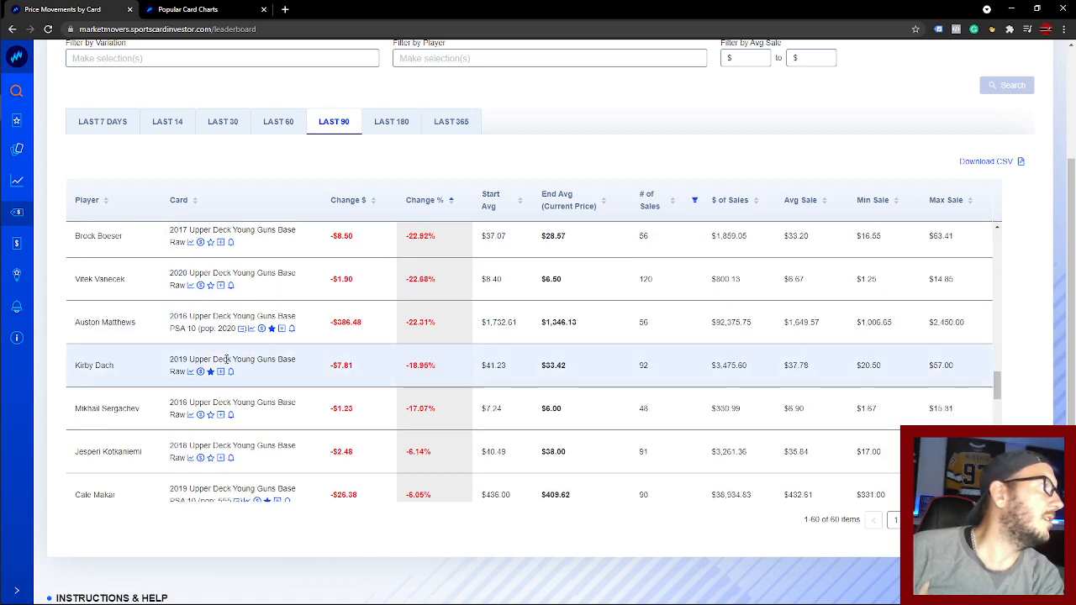
{"action": "scroll", "coordinate": [225, 359], "scroll_direction": "down", "scroll_amount": 2}
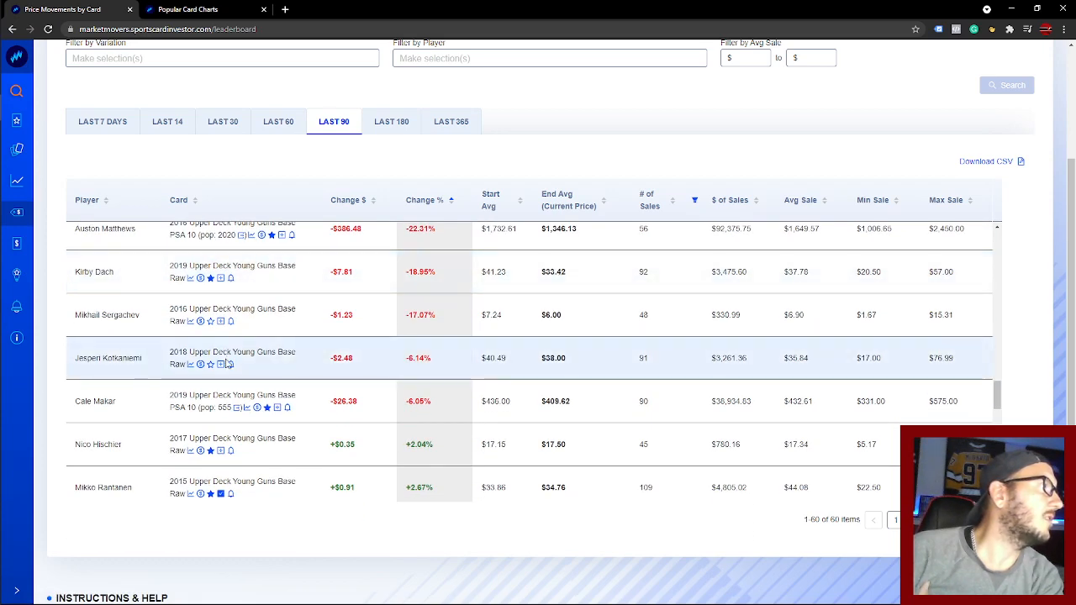
{"action": "left_click", "coordinate": [190, 450]}
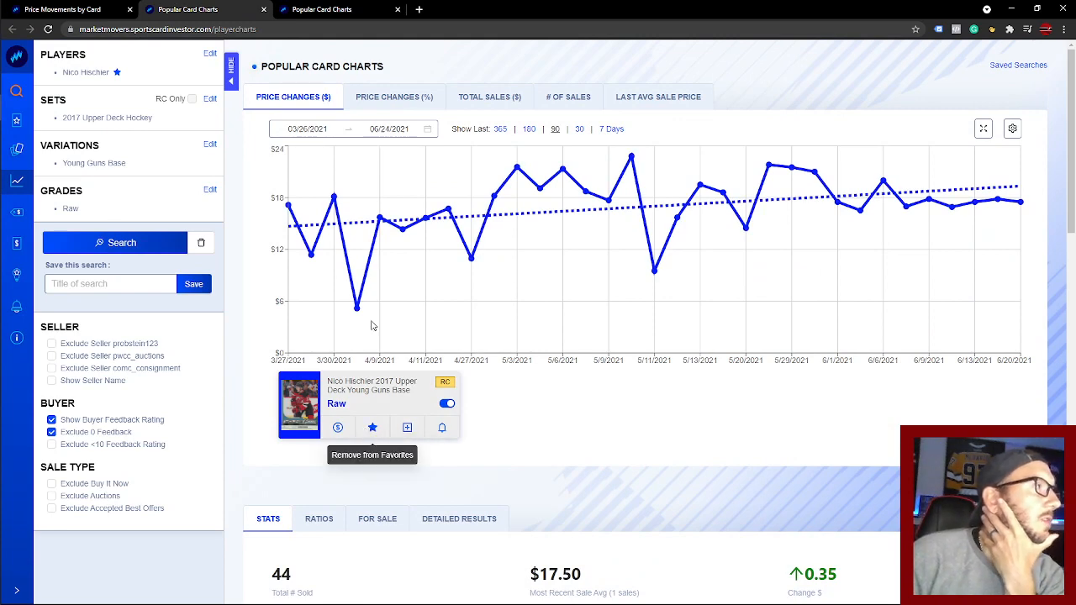
Step: Chart Nico Hischier's Young Guns Base card in PSA 10 and BGS 9.5 alongside Raw, covering the last 365 days
{"action": "left_click", "coordinate": [210, 190]}
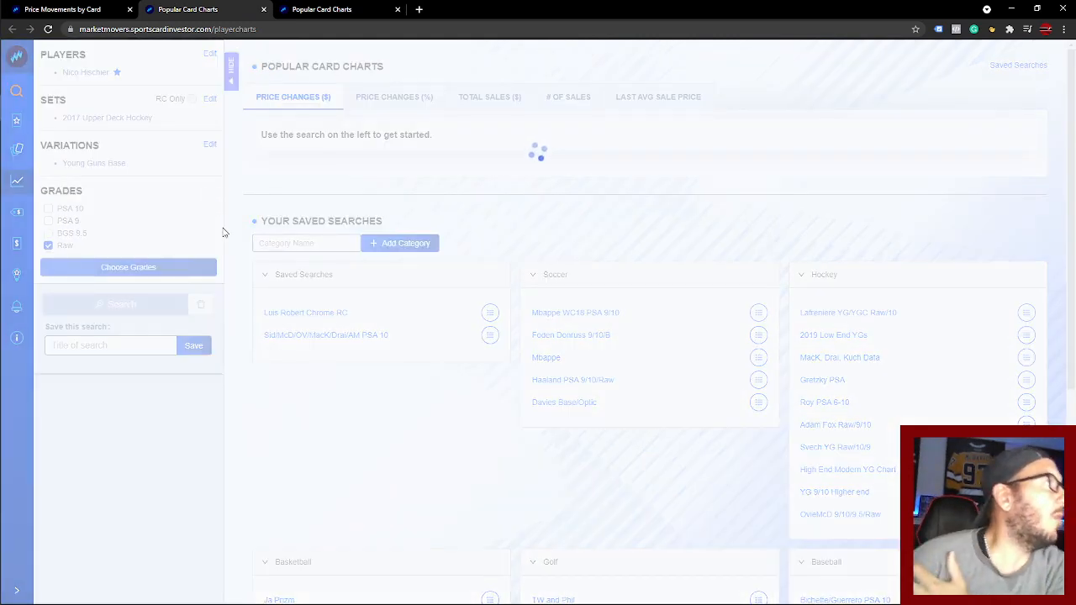
{"action": "left_click", "coordinate": [48, 209]}
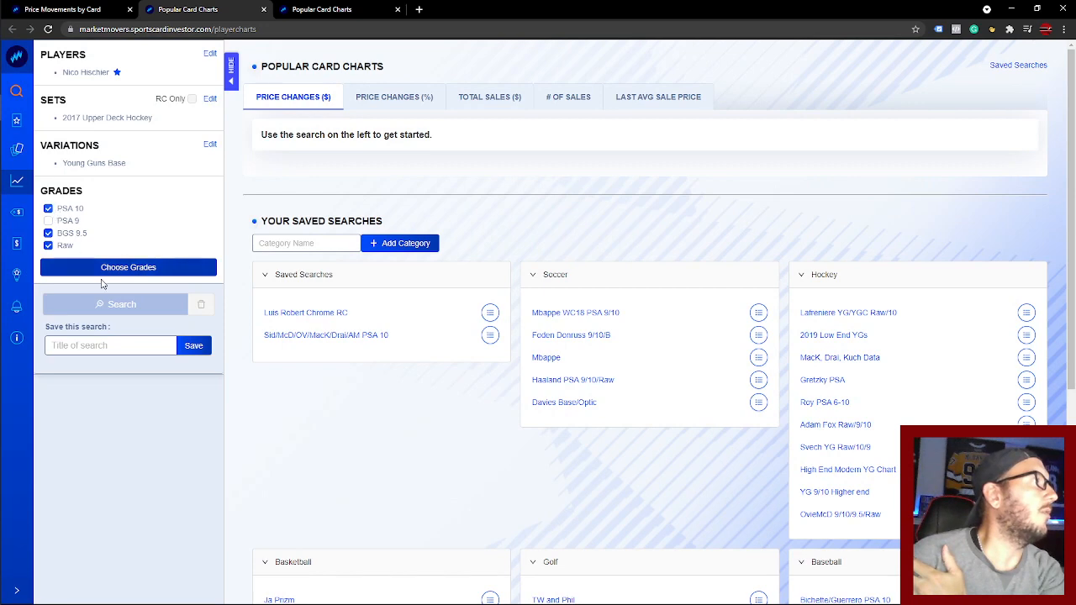
{"action": "left_click", "coordinate": [118, 269]}
{"action": "left_click", "coordinate": [124, 273]}
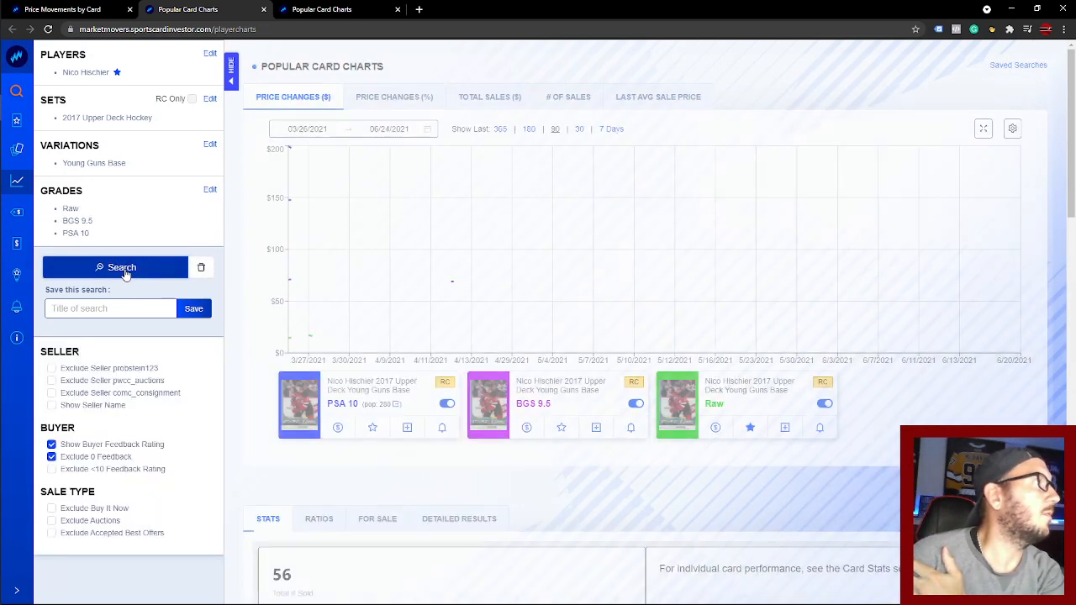
{"action": "left_click", "coordinate": [500, 129]}
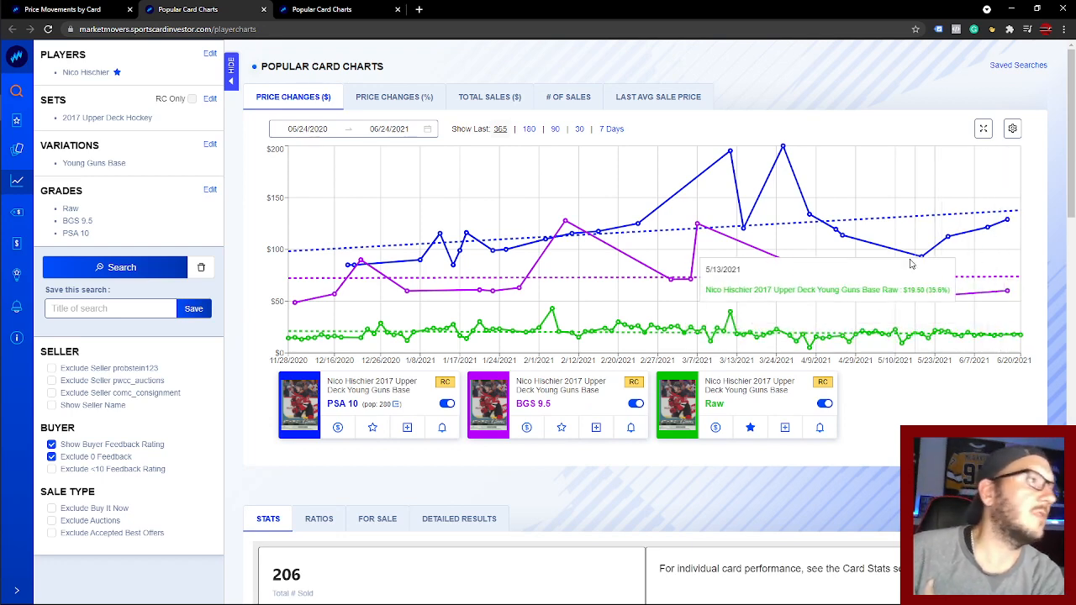
Step: Save the BGS 9.5 and PSA 10 versions of the Hischier card as favorites in the Hockey Watch List category
{"action": "left_click", "coordinate": [562, 428]}
{"action": "left_click", "coordinate": [502, 153]}
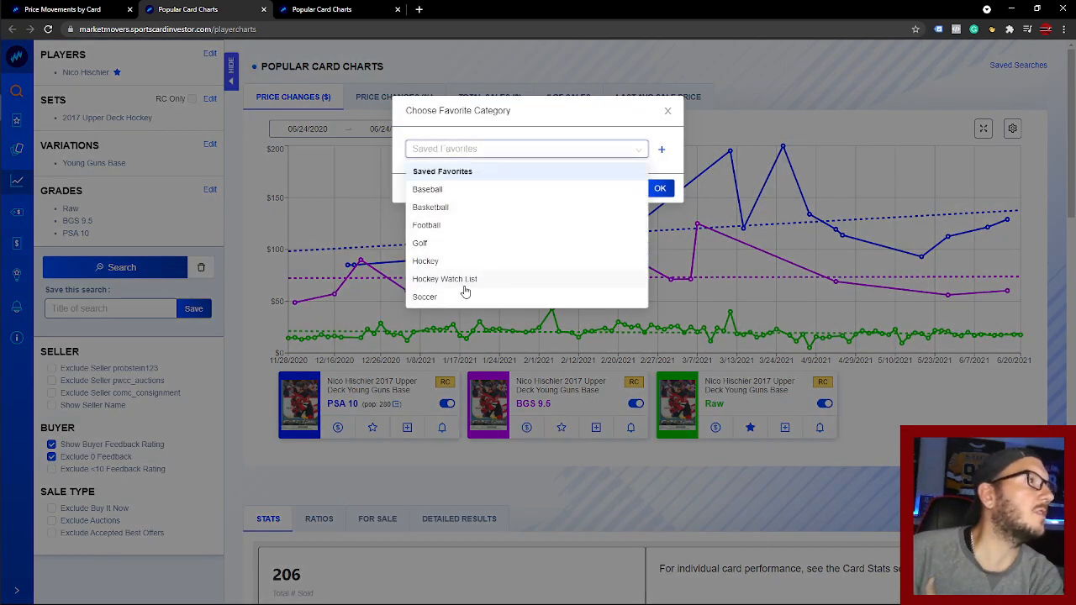
{"action": "left_click", "coordinate": [460, 280]}
{"action": "left_click", "coordinate": [659, 188]}
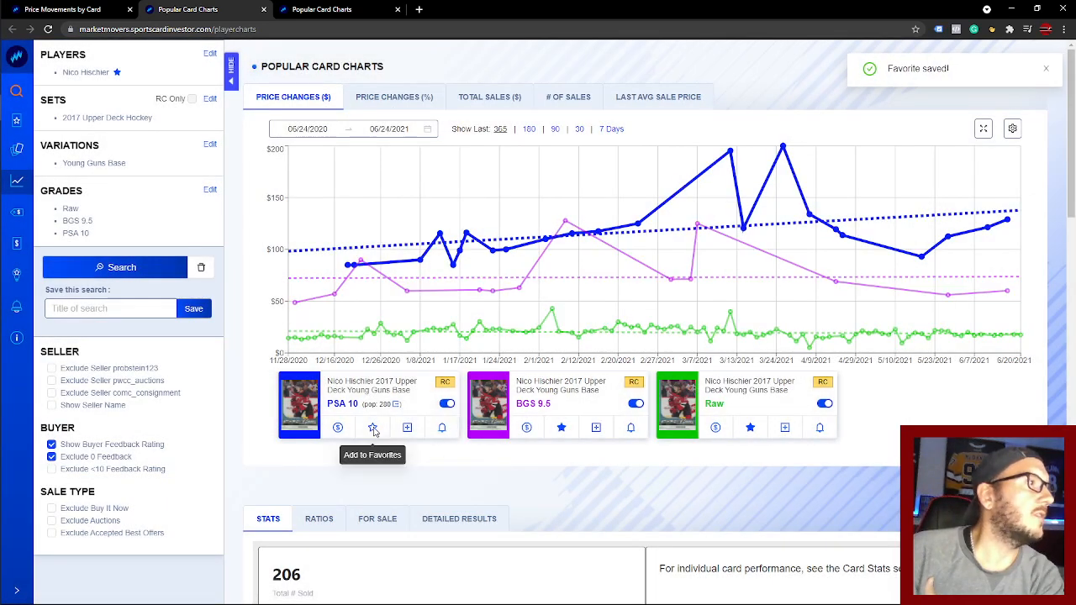
{"action": "left_click", "coordinate": [375, 428]}
{"action": "left_click", "coordinate": [551, 151]}
{"action": "left_click", "coordinate": [471, 278]}
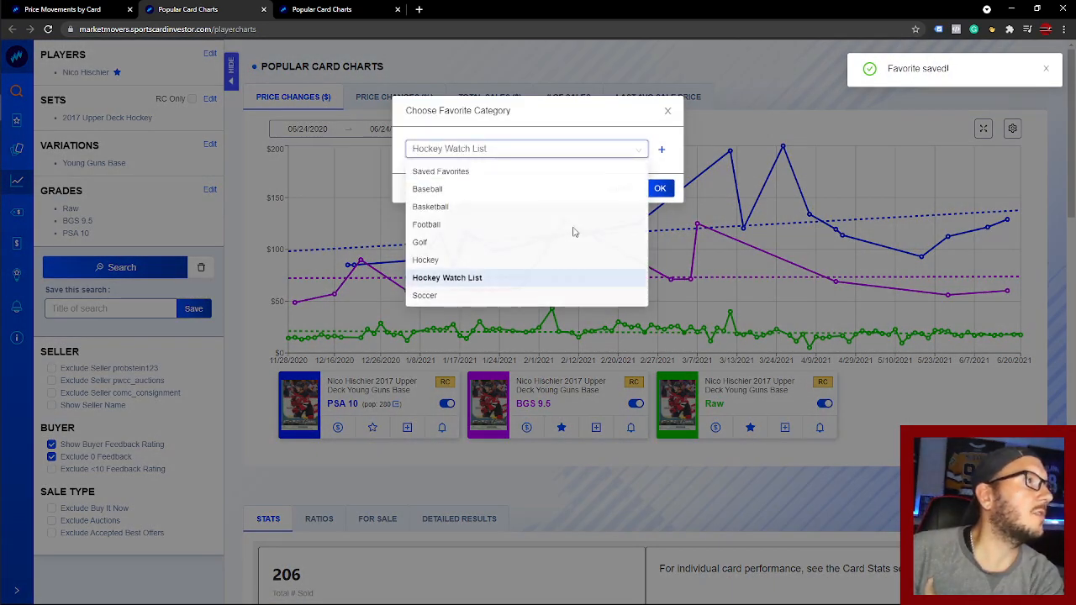
{"action": "left_click", "coordinate": [660, 187]}
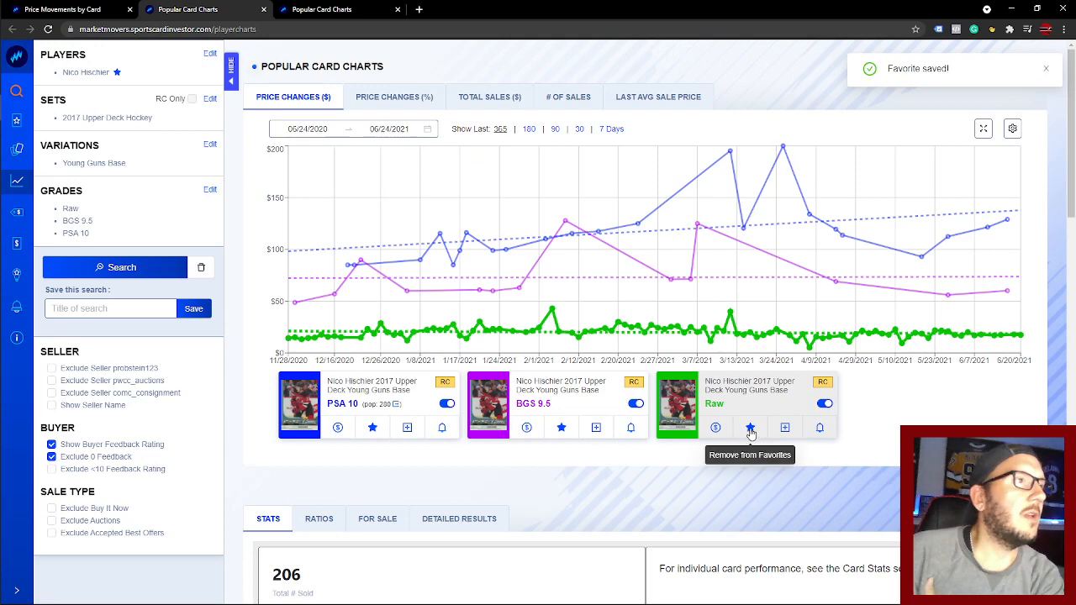
Step: Remove the Raw Hischier card from favorites and save it again under the Hockey Watch List category
{"action": "left_click", "coordinate": [743, 431]}
{"action": "left_click", "coordinate": [742, 429]}
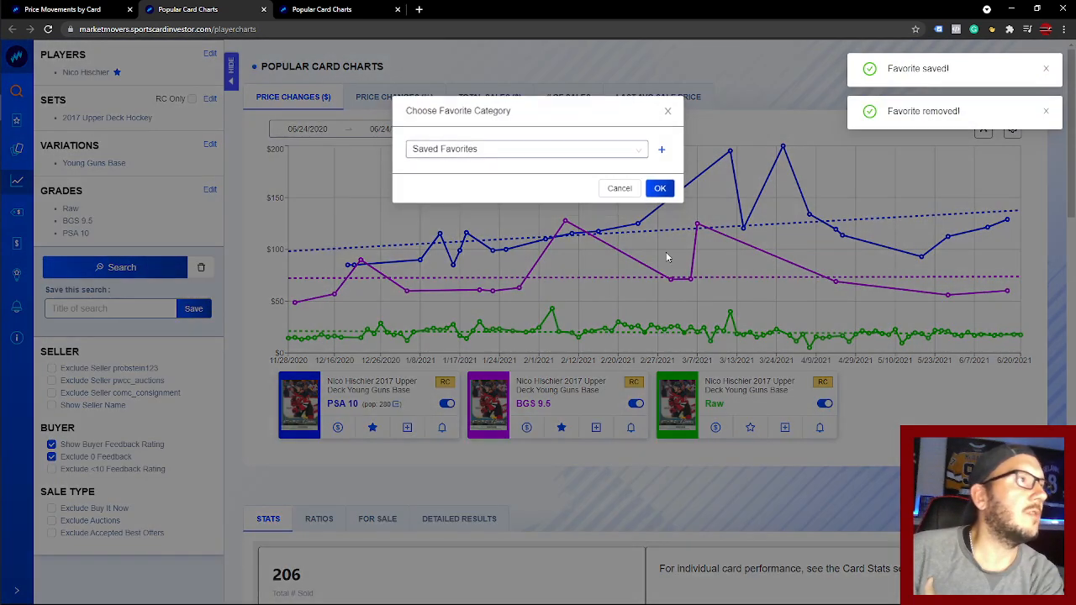
{"action": "left_click", "coordinate": [507, 149]}
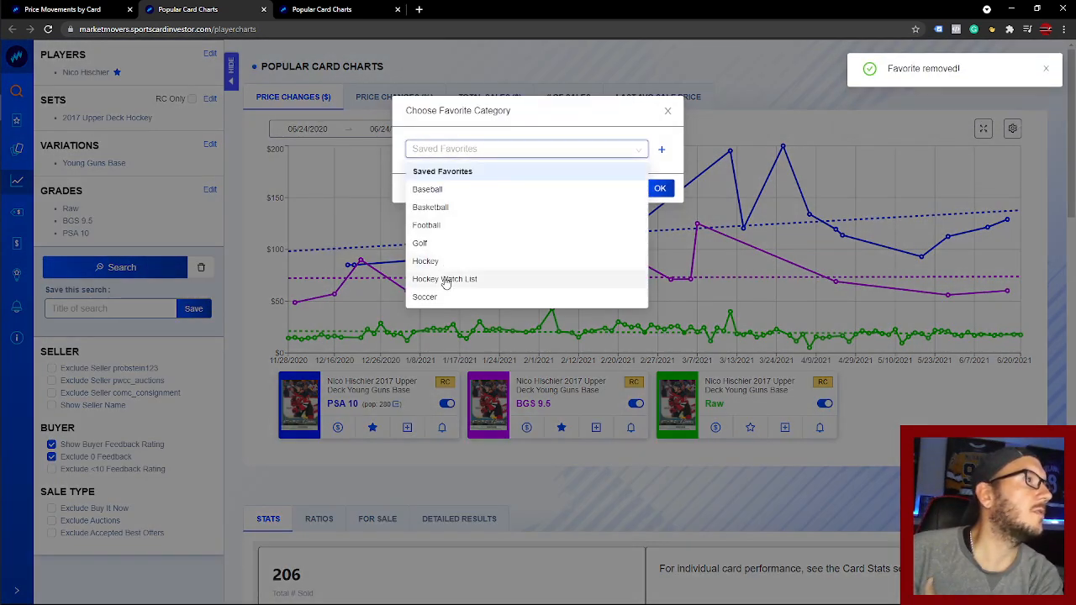
{"action": "left_click", "coordinate": [444, 278]}
{"action": "left_click", "coordinate": [661, 187]}
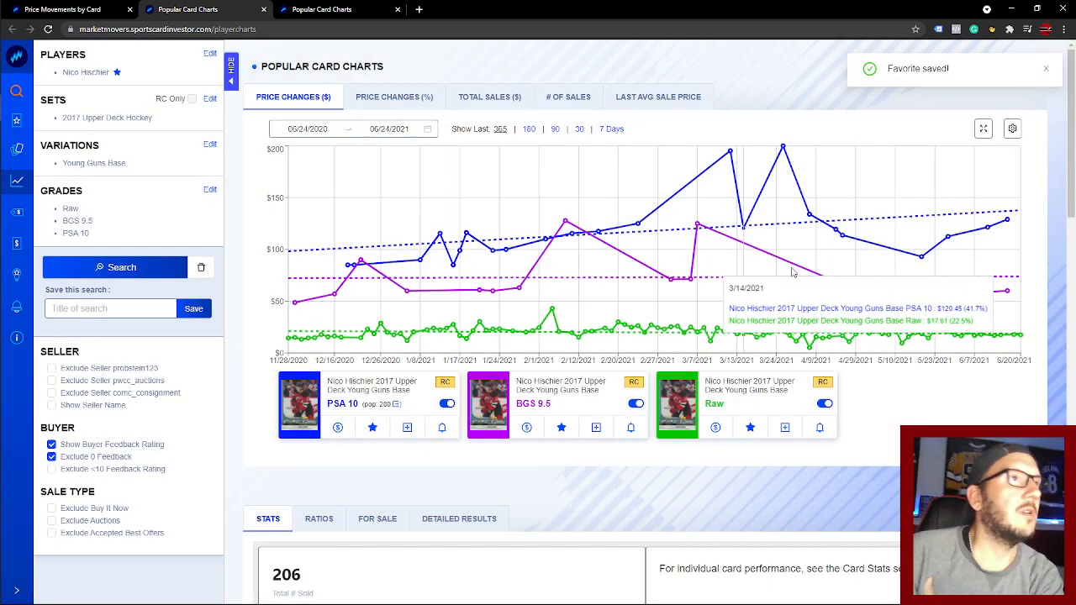